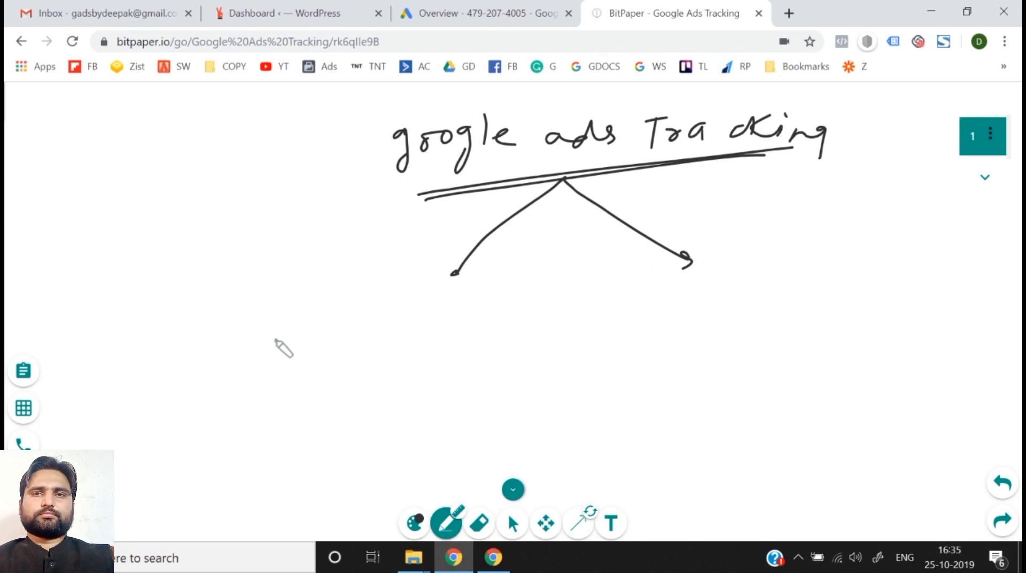
- Handwrite "search" above "ads" in the heading and write a circled 1 with "Tracking through G.A" beneath the heading's left branch
click(268, 321)
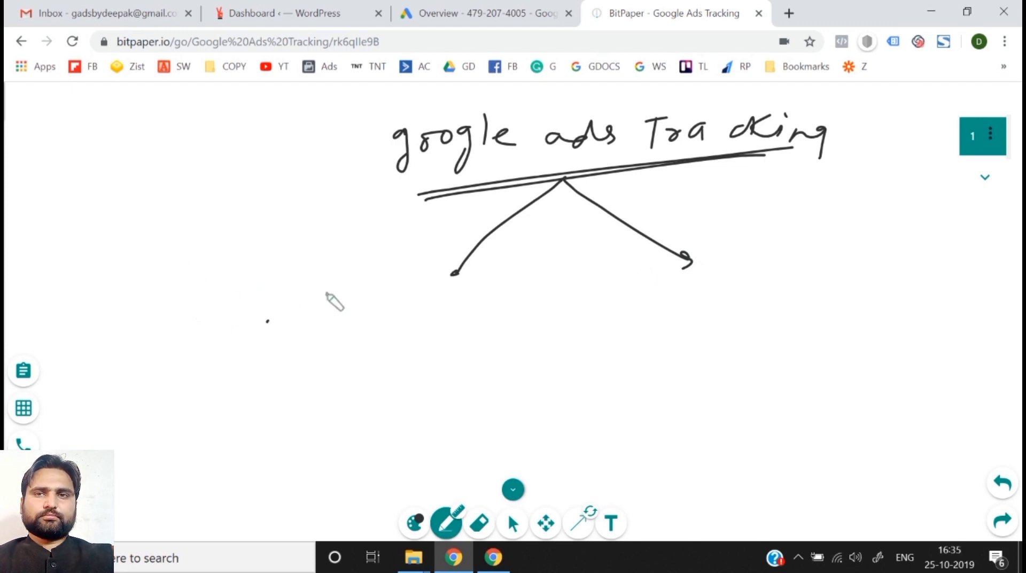
mouse_move(530, 105)
mouse_down()
mouse_move(516, 130)
mouse_move(625, 101)
mouse_up()
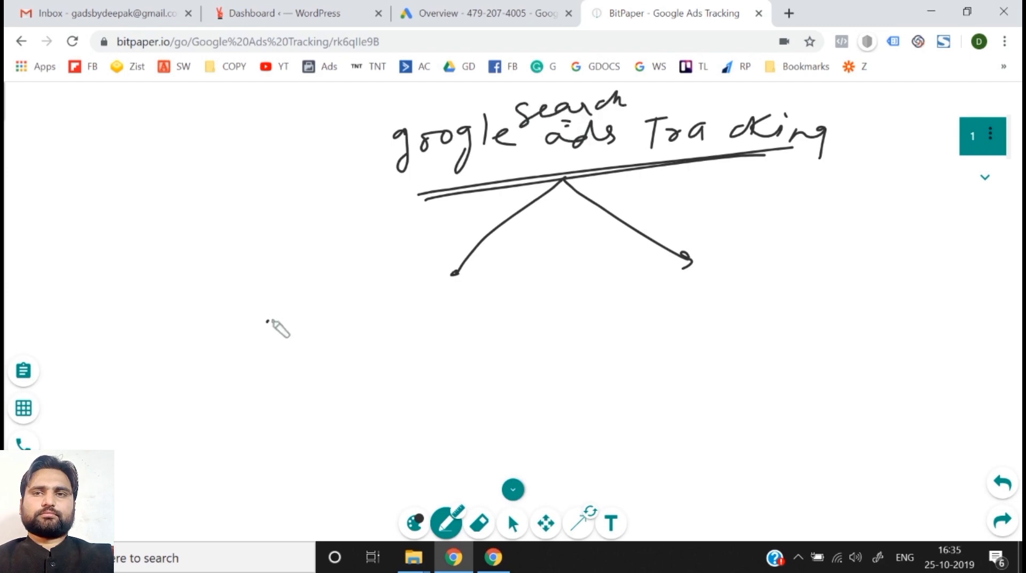
drag(268, 317, 270, 337)
mouse_move(283, 310)
mouse_down()
mouse_move(282, 342)
mouse_move(286, 307)
mouse_move(402, 336)
mouse_move(420, 325)
mouse_move(454, 353)
mouse_up()
mouse_move(294, 368)
mouse_down()
mouse_move(312, 389)
mouse_move(465, 367)
mouse_move(469, 401)
mouse_move(496, 373)
mouse_up()
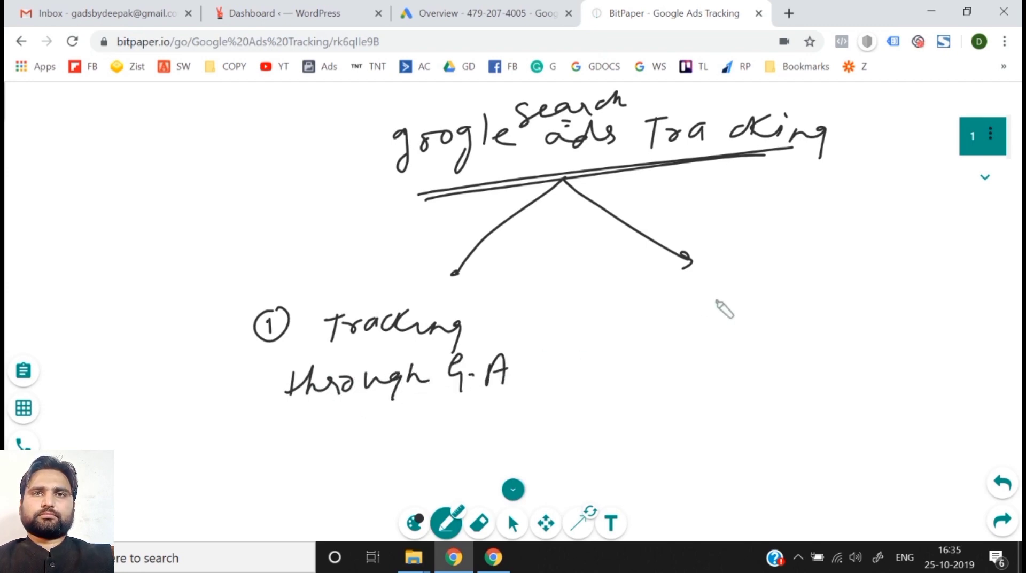
- Handwrite "through GA ads" beneath the right branch and draw another arrow from the heading down to "Tracking through G.A"
mouse_move(692, 284)
mouse_down()
mouse_move(689, 323)
mouse_move(741, 299)
mouse_move(815, 305)
mouse_up()
mouse_move(706, 345)
mouse_down()
mouse_move(710, 386)
mouse_move(806, 349)
mouse_move(827, 351)
mouse_move(798, 373)
mouse_move(822, 363)
mouse_up()
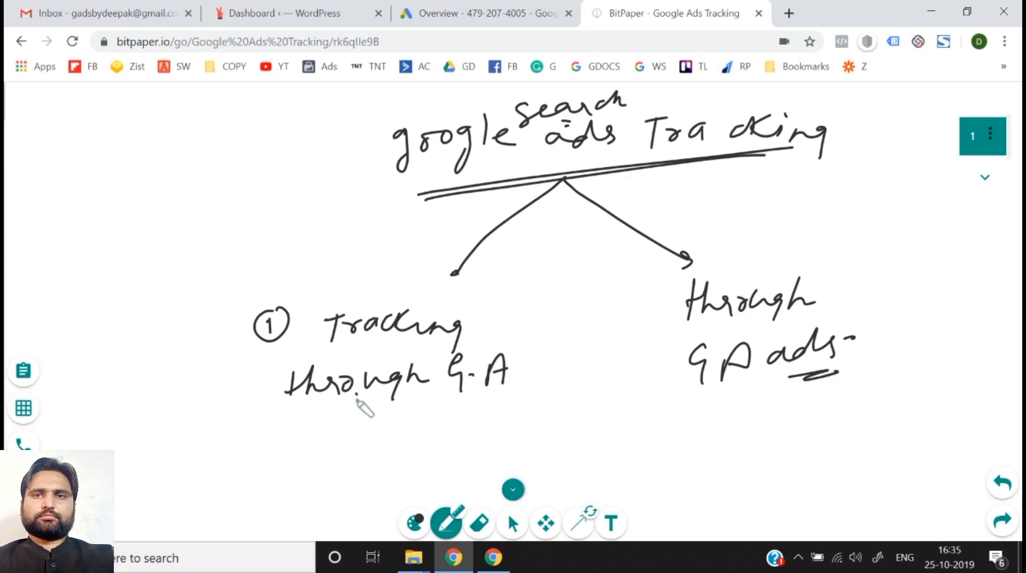
drag(442, 196, 418, 265)
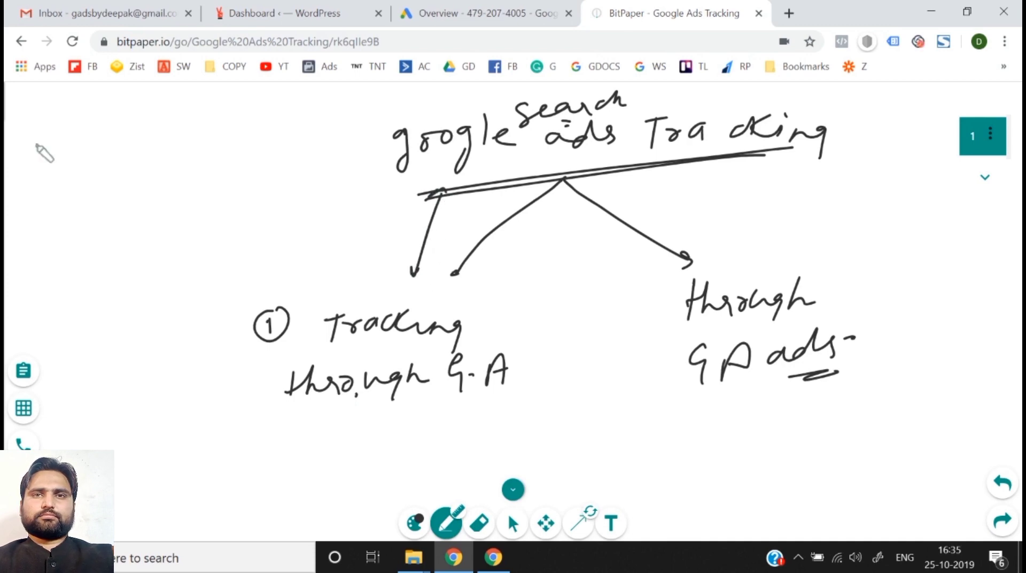
- Handwrite "gA => website" beside the heading, with an arrow down to a circled "G. ads"
mouse_move(64, 160)
mouse_down()
mouse_move(76, 195)
mouse_move(87, 165)
mouse_move(120, 172)
mouse_move(189, 147)
mouse_move(267, 155)
mouse_move(245, 151)
mouse_up()
drag(109, 179, 156, 159)
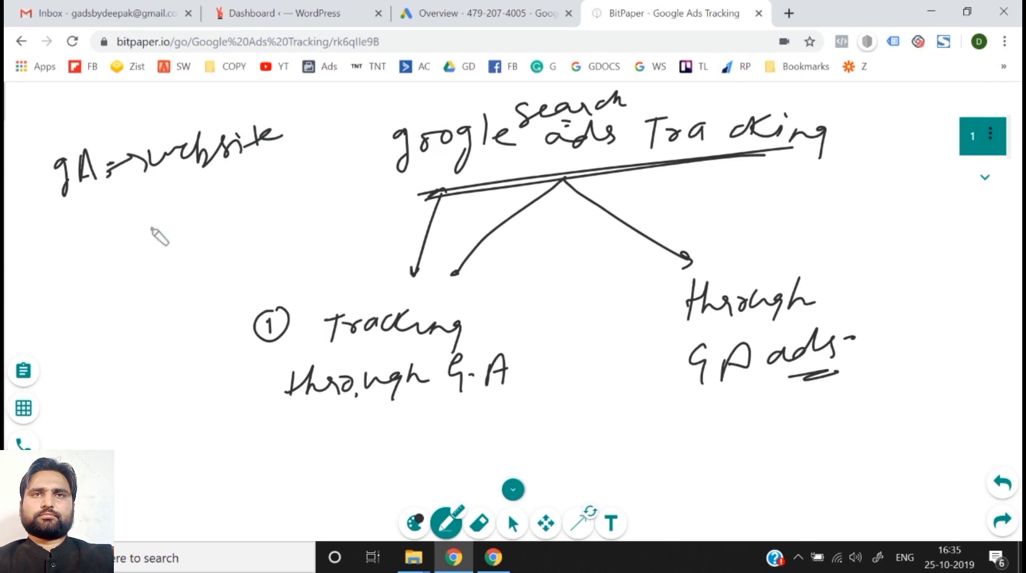
mouse_move(122, 223)
mouse_down()
mouse_move(119, 284)
mouse_move(137, 298)
mouse_move(183, 247)
mouse_move(213, 257)
mouse_move(172, 236)
mouse_move(221, 209)
mouse_move(194, 216)
mouse_up()
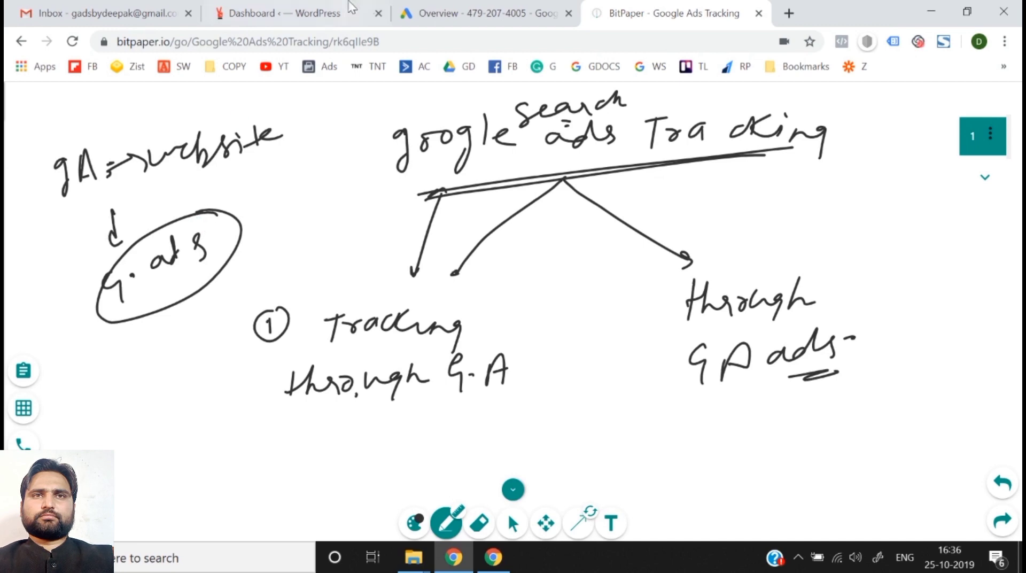
- Open analytics.google.com in a new browser tab and start signing up for a Google Analytics account
click(466, 2)
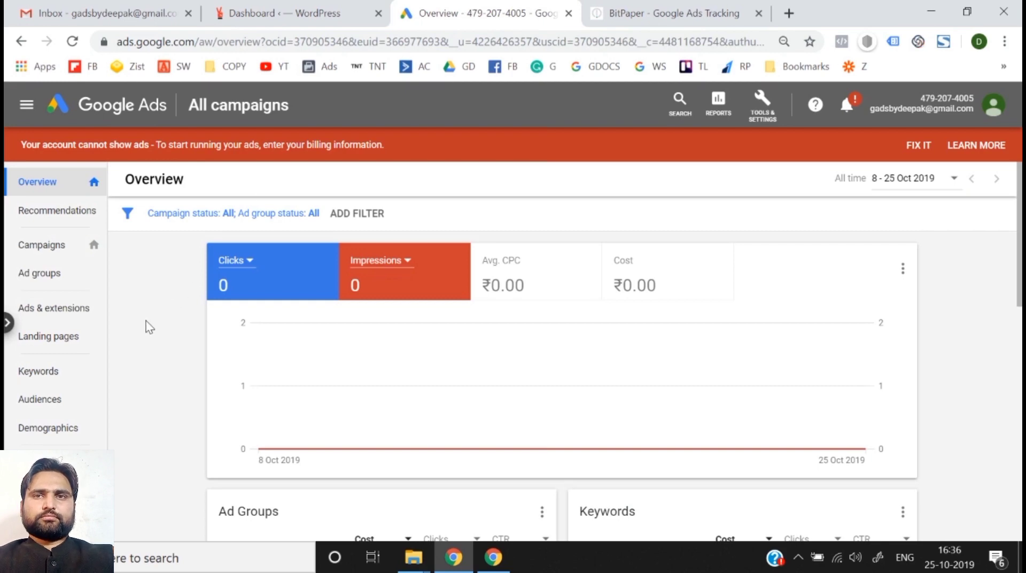
click(789, 13)
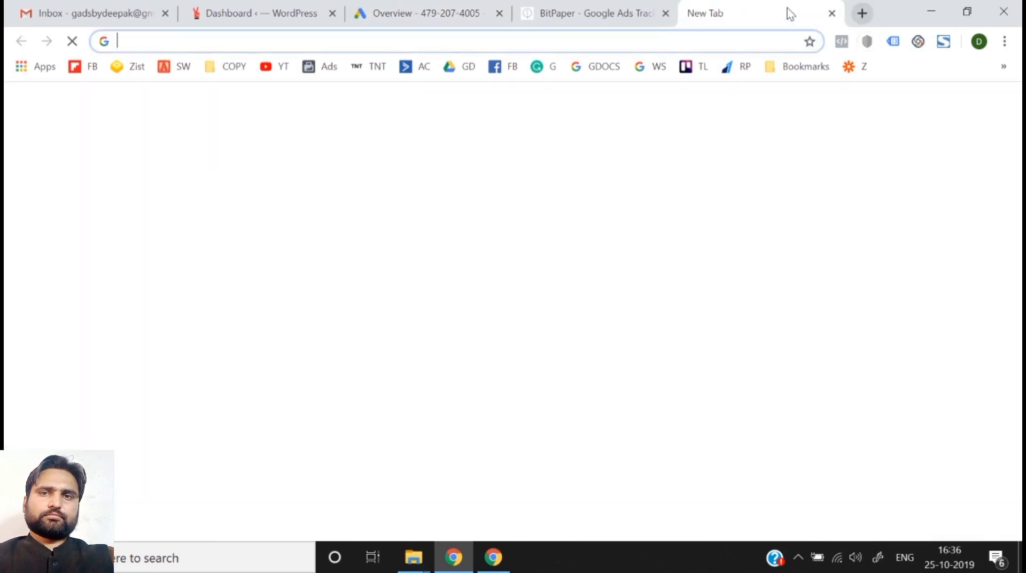
click(463, 2)
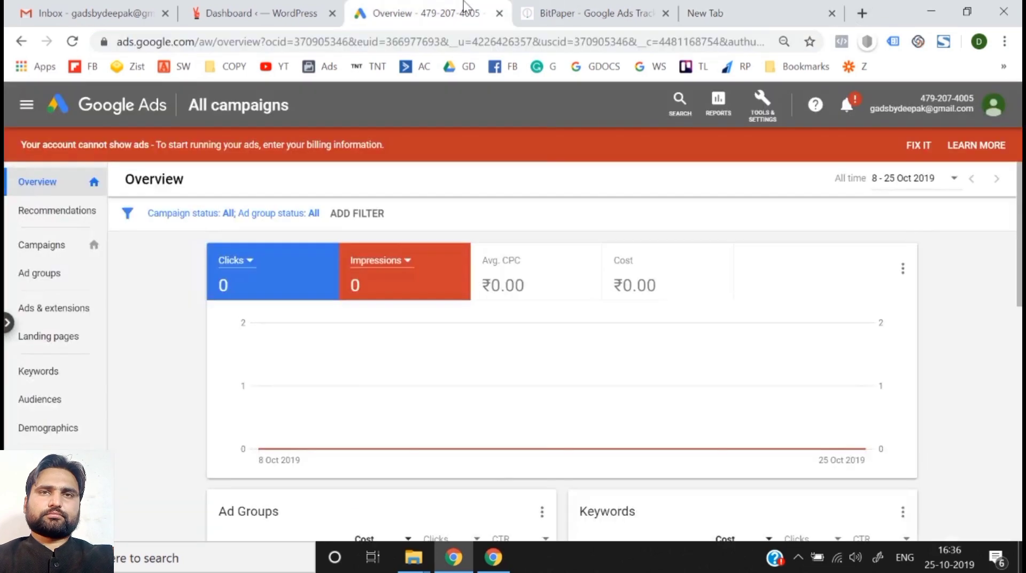
click(577, 12)
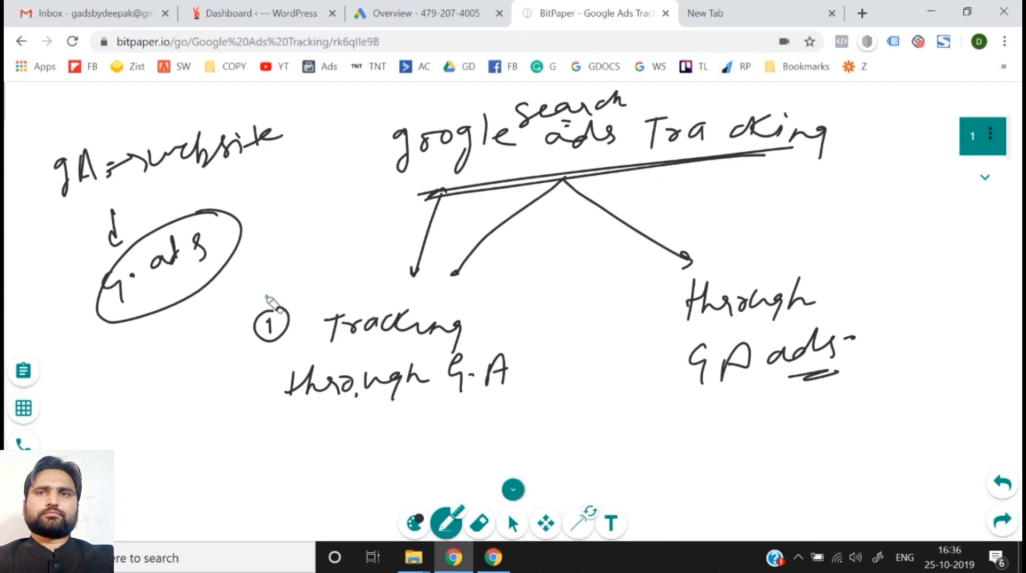
click(765, 7)
text(analytics.google.com)
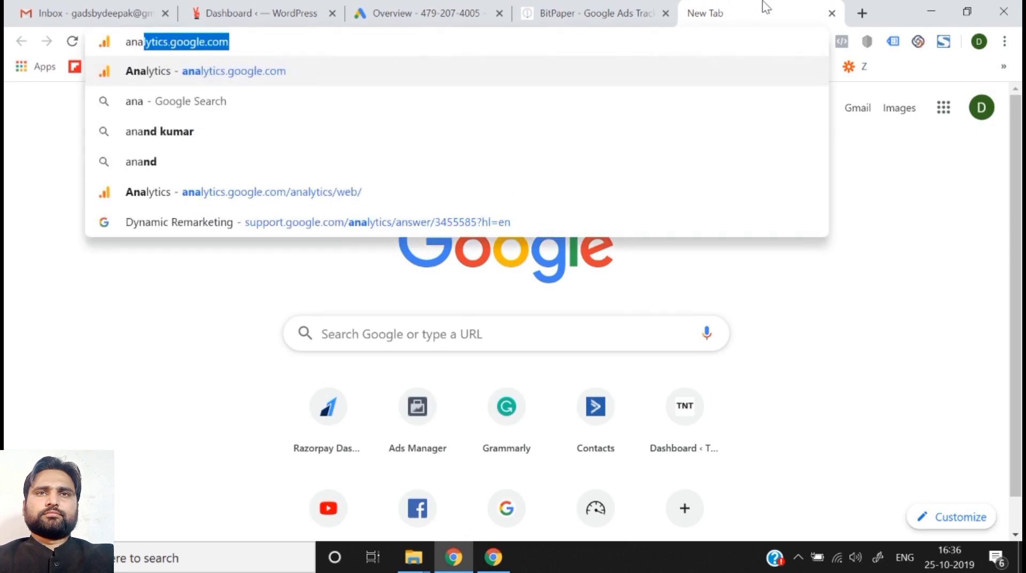
key(Return)
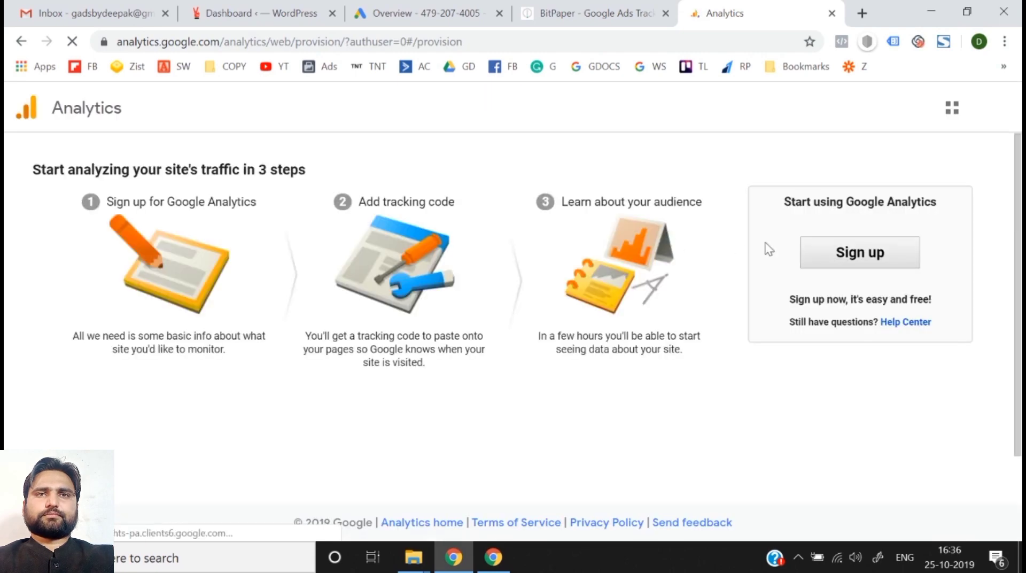
click(830, 261)
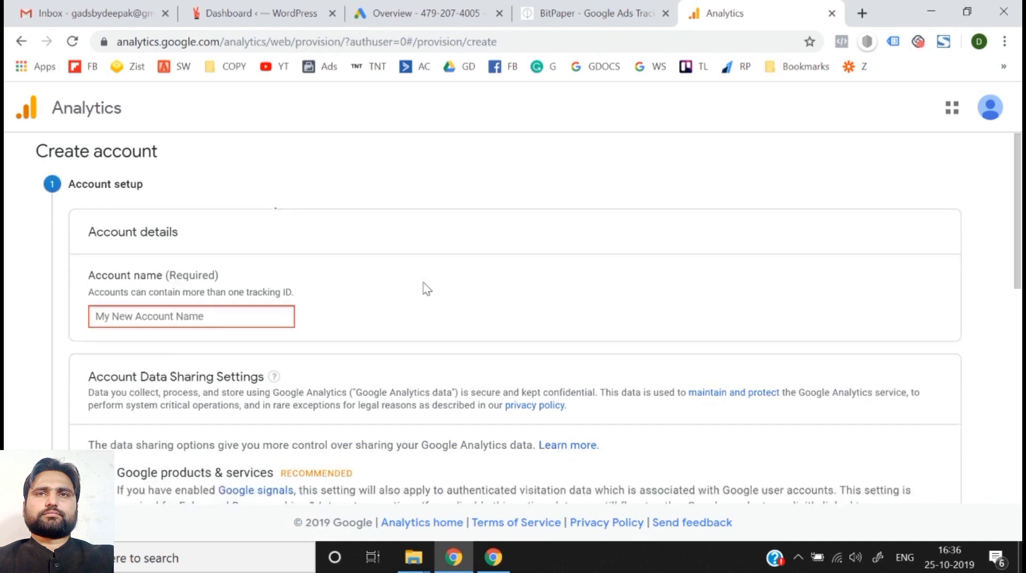
- Visit the store site from the WordPress dashboard in a new tab and copy its domain, softb2.com
click(289, 12)
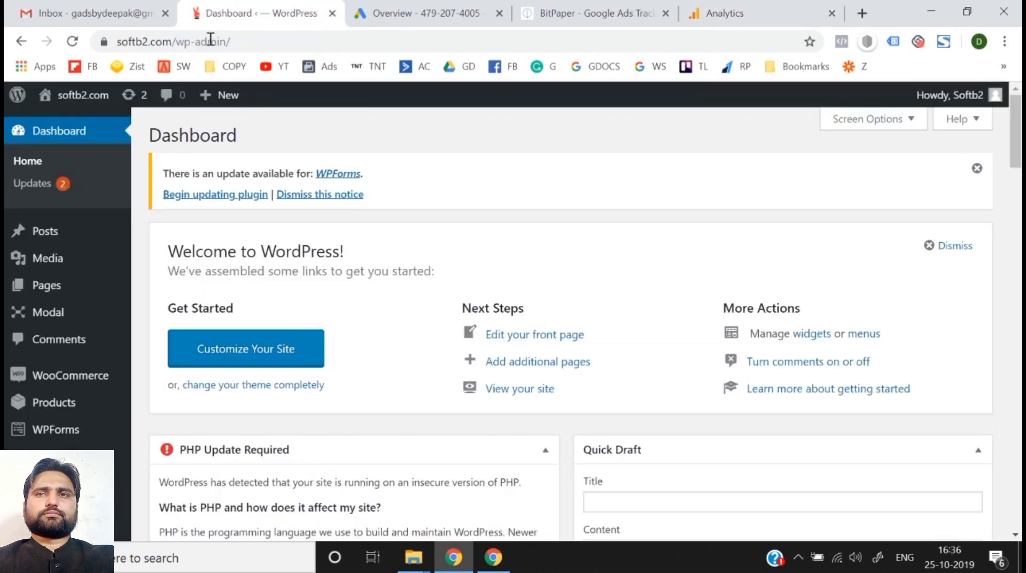
mouse_move(78, 98)
right_click(60, 129)
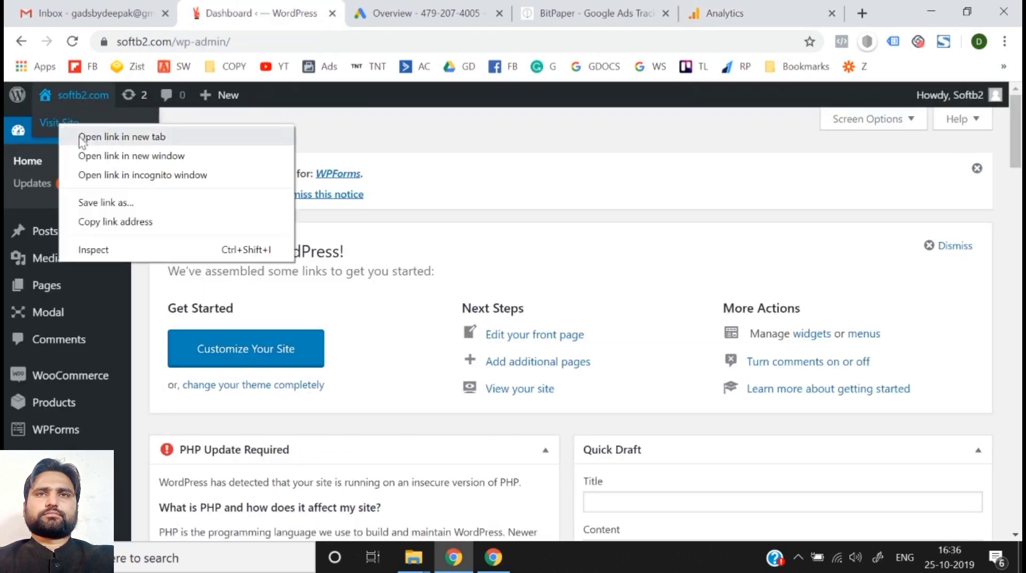
click(89, 140)
click(319, 5)
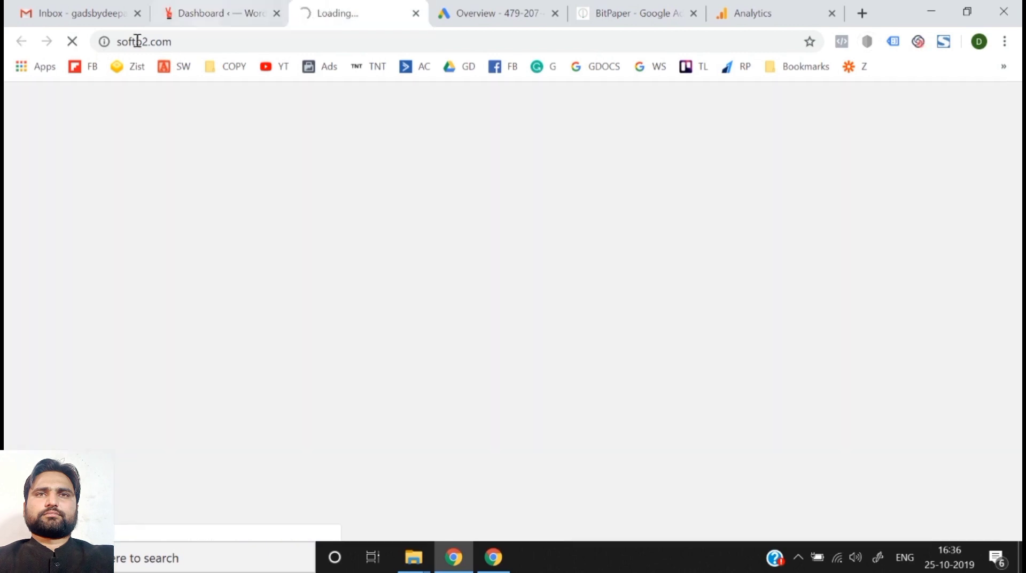
drag(118, 47, 223, 48)
key(ctrl+c)
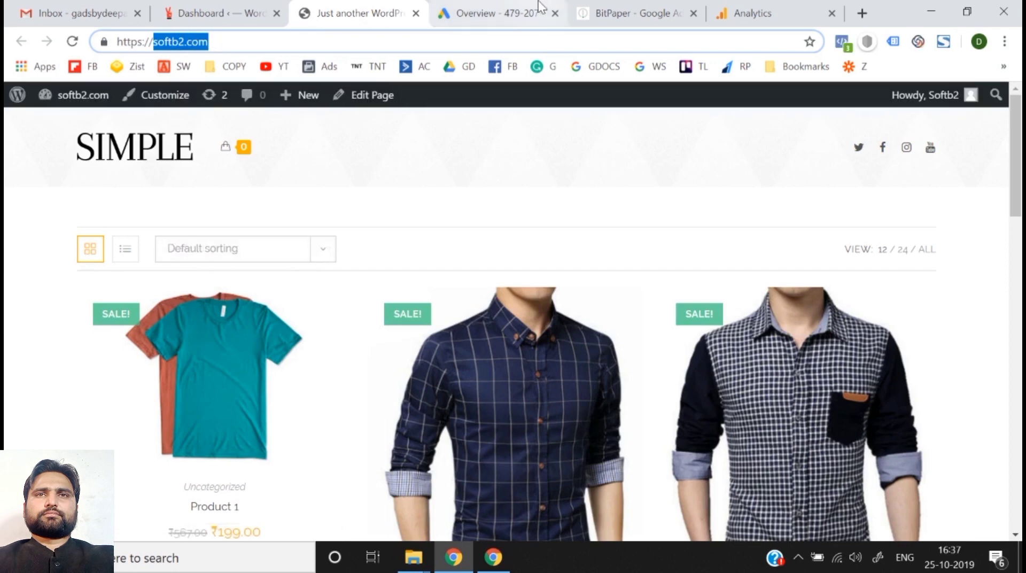
- Name the new Analytics account softb2.com and continue with all data sharing options enabled
click(782, 6)
key(ctrl+v)
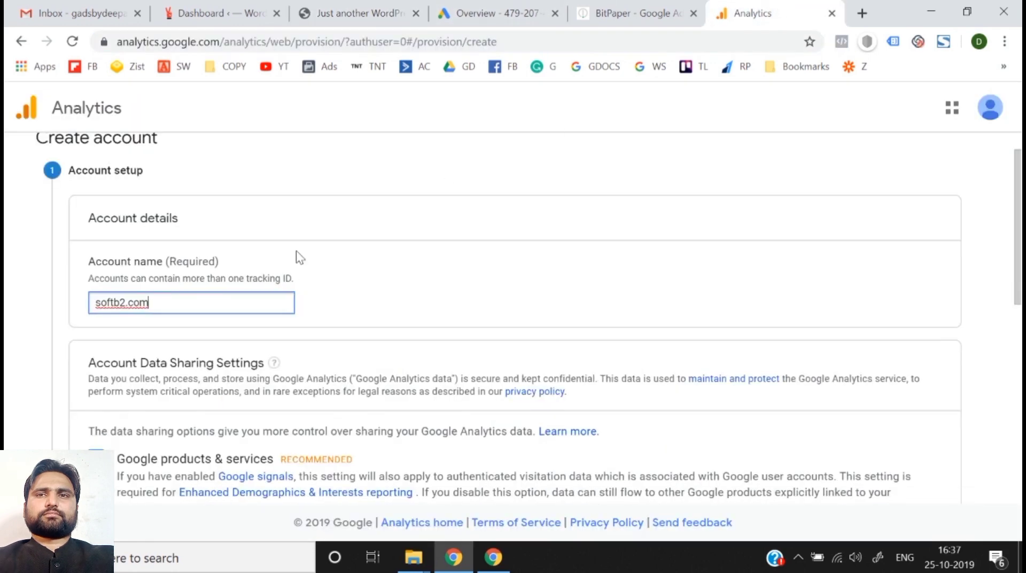
click(24, 349)
scroll(24, 348, down, 3)
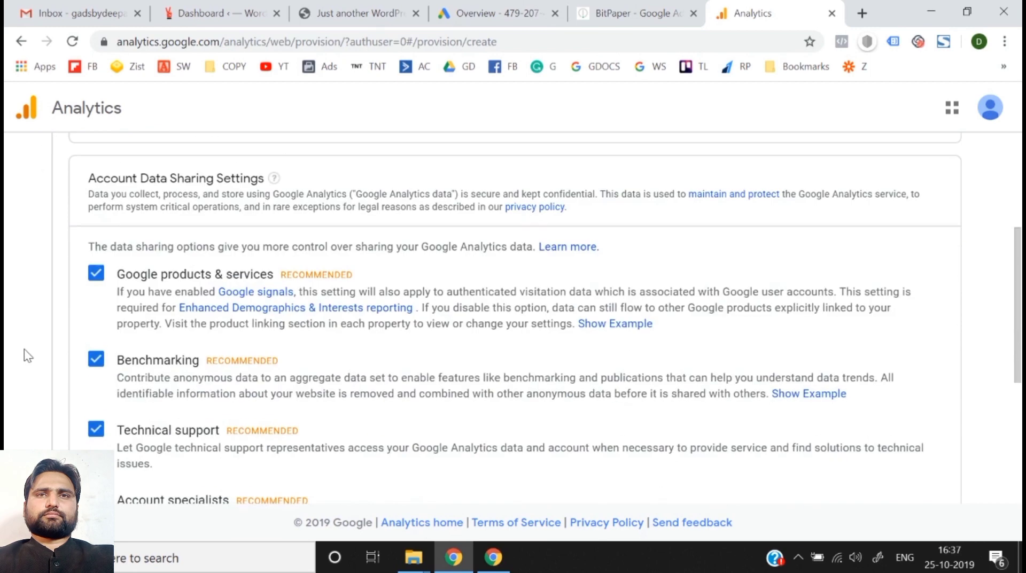
scroll(194, 353, down, 5)
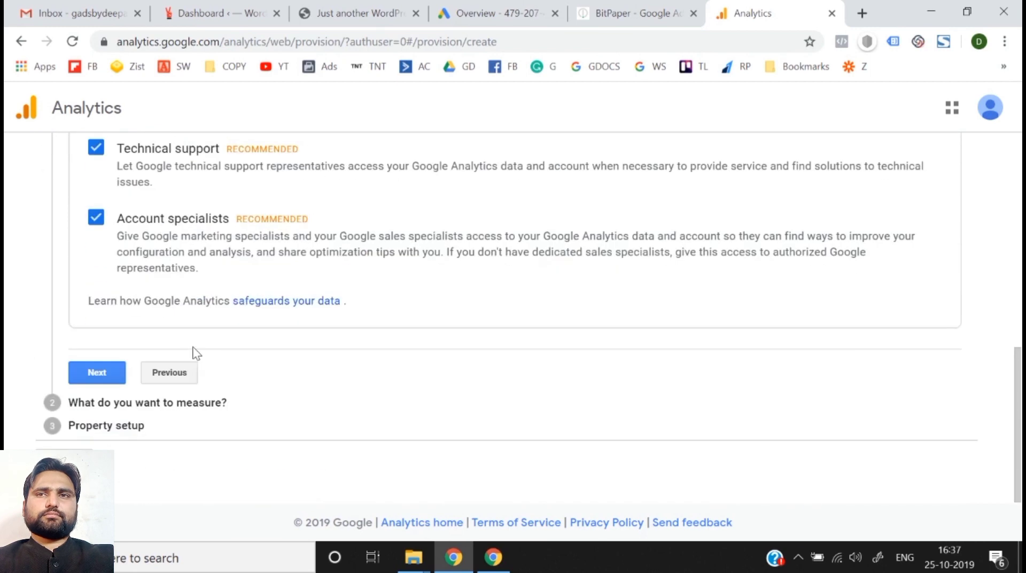
click(96, 374)
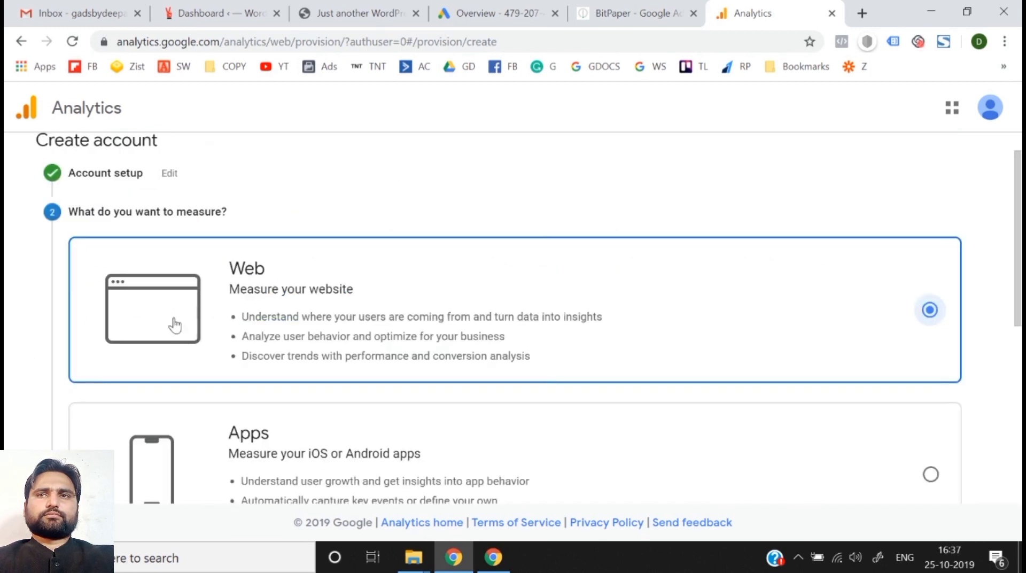
- Continue with Web as the measurement type and set the website name to softb2.com
scroll(180, 322, down, 6)
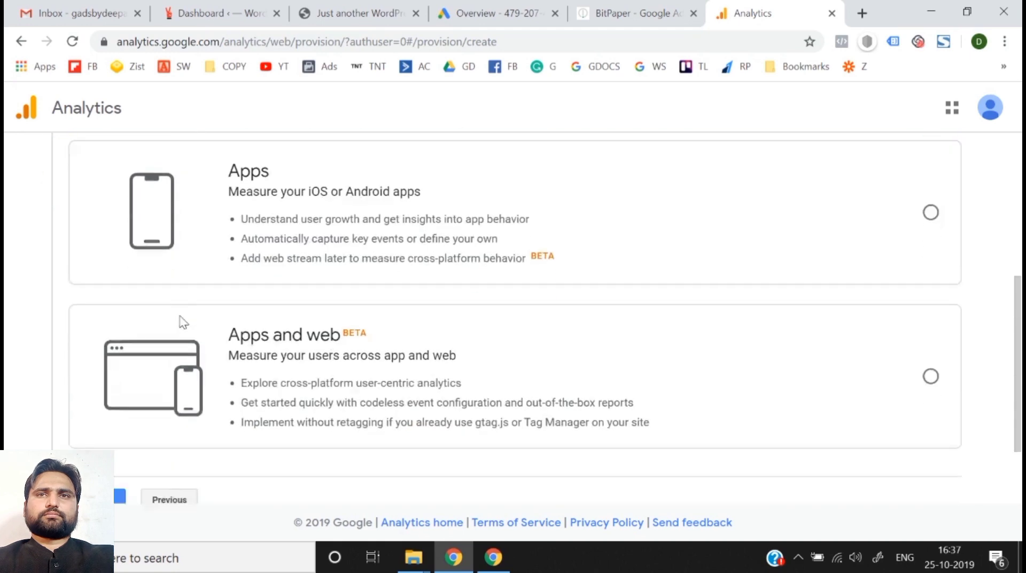
click(94, 405)
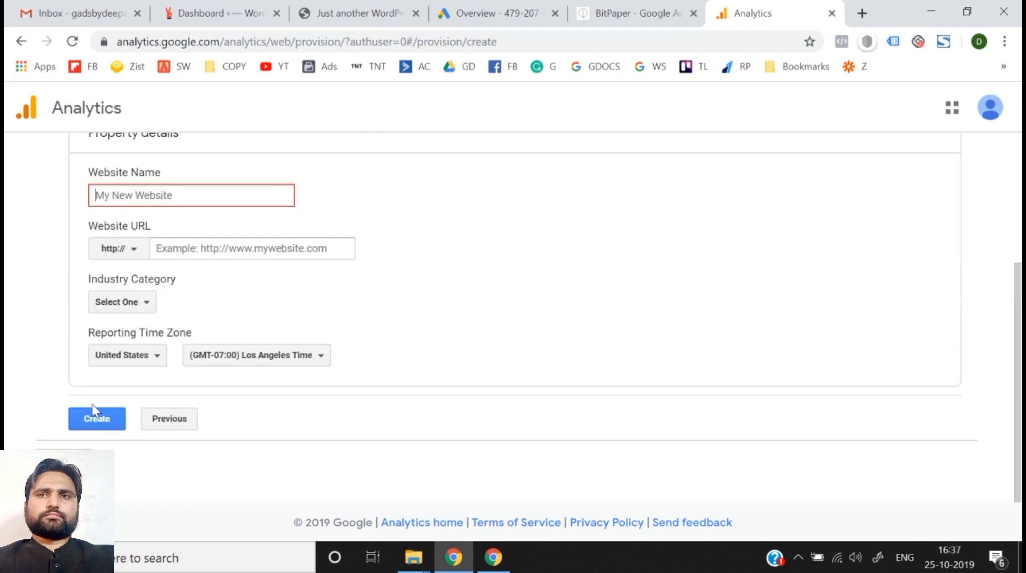
key(ctrl+v)
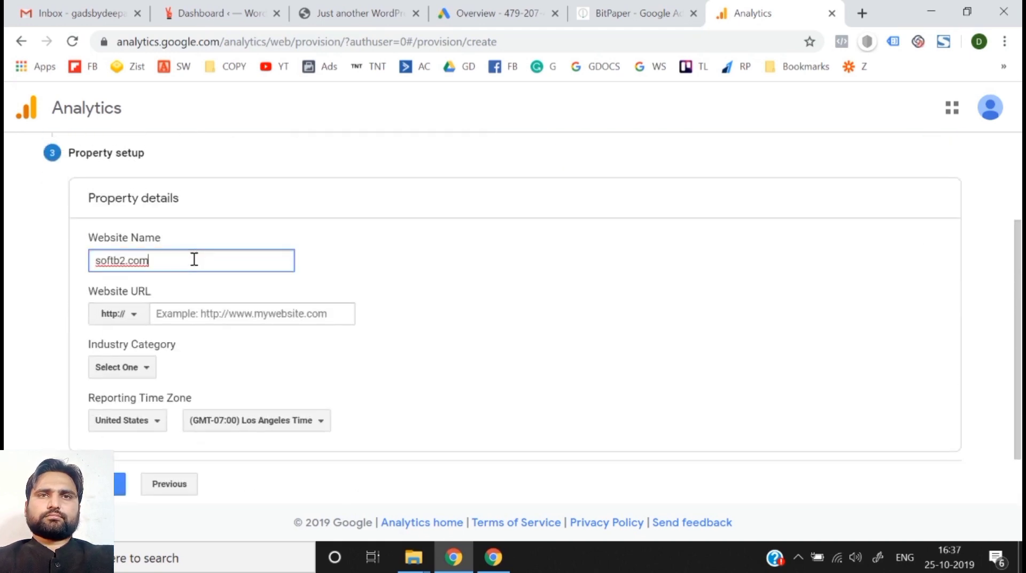
click(114, 327)
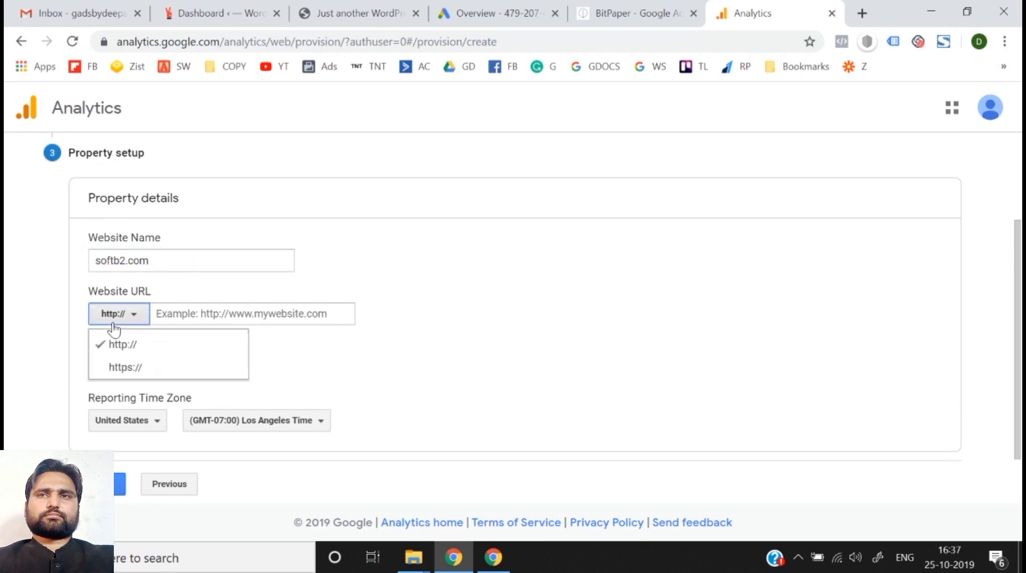
click(224, 2)
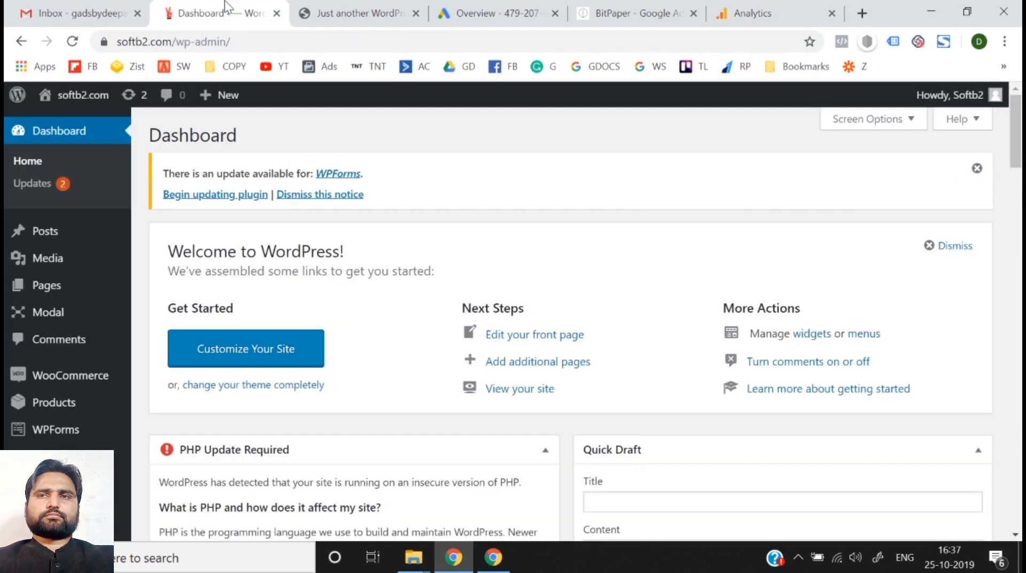
click(305, 8)
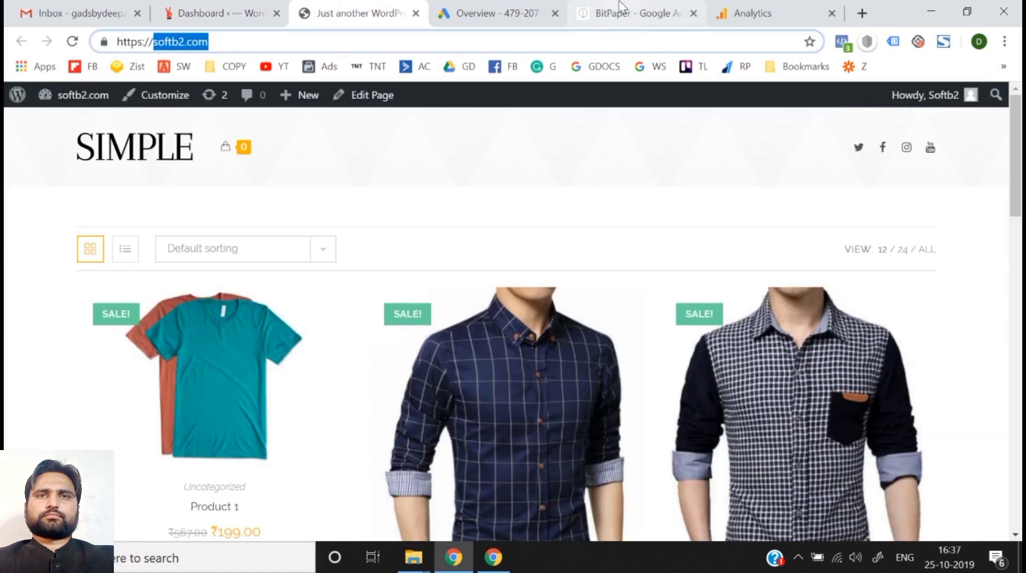
click(780, 8)
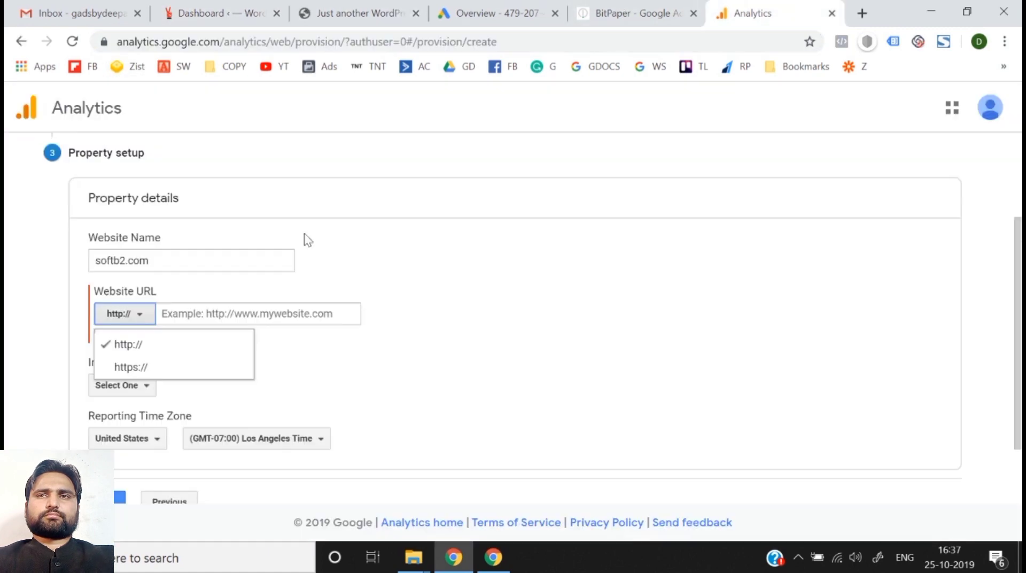
click(165, 369)
click(277, 316)
key(ctrl+v)
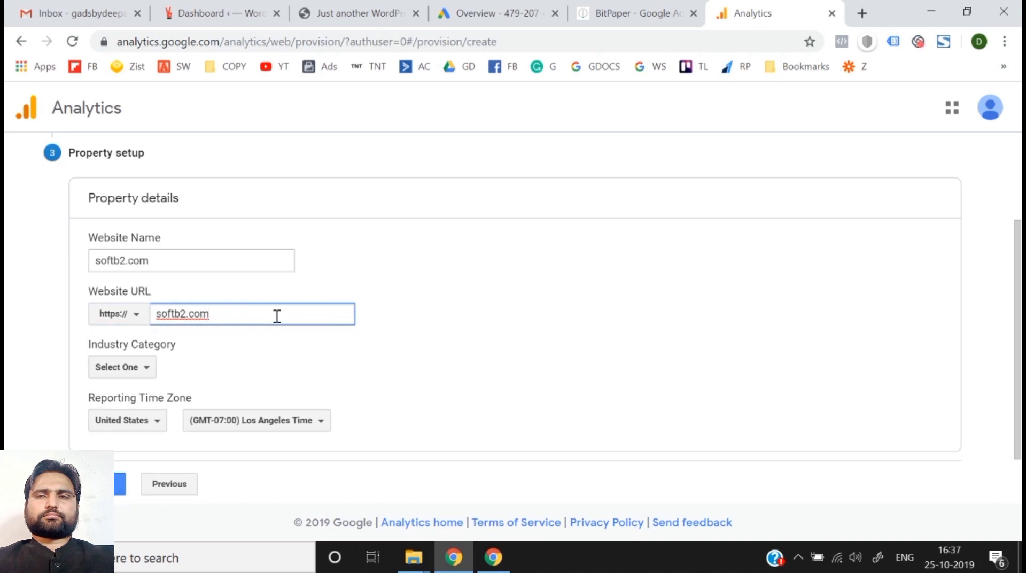
click(380, 343)
- Set the property's industry category to Shopping
scroll(184, 338, down, 1)
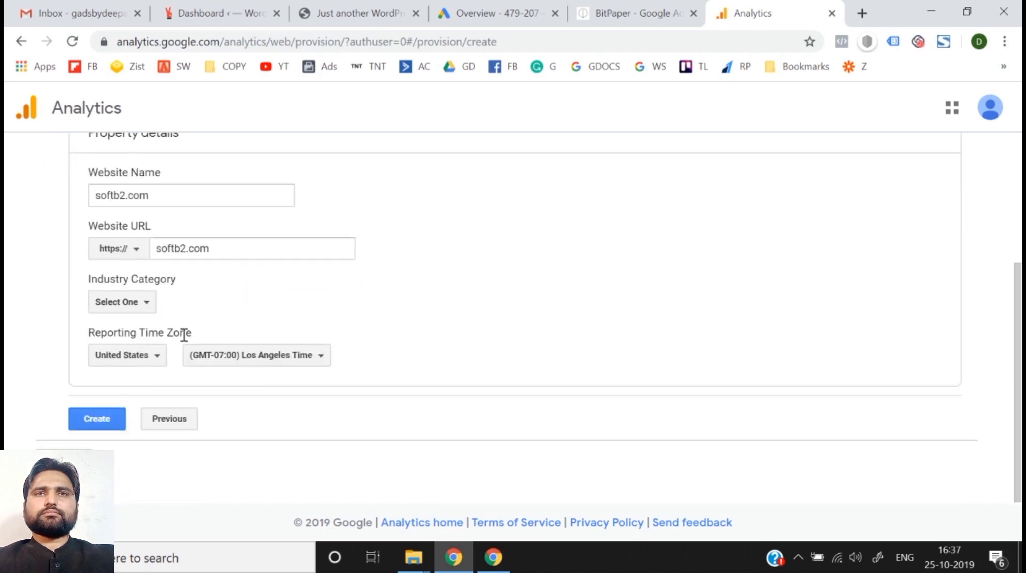
click(139, 302)
text(ec)
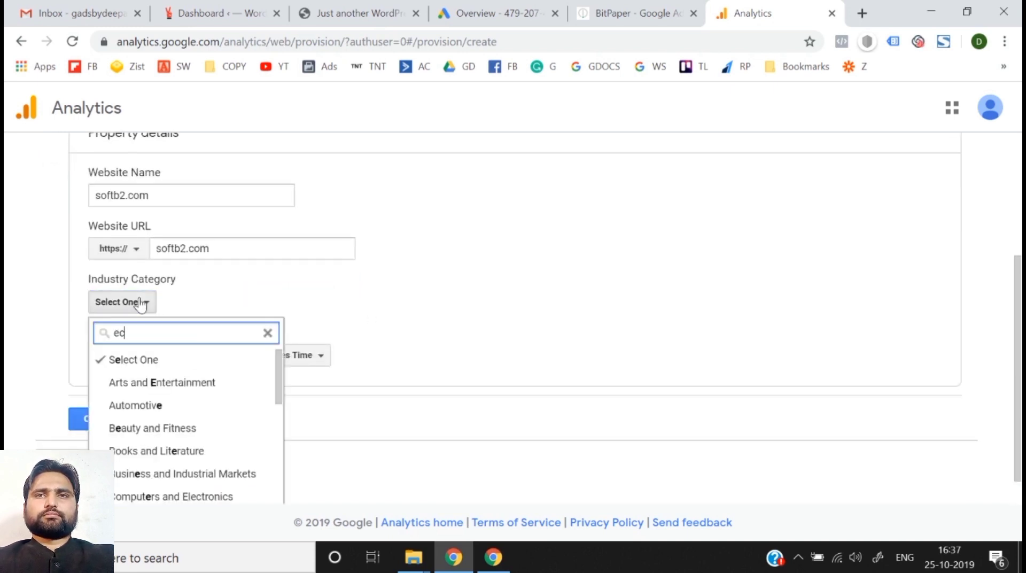
key(BackSpace)
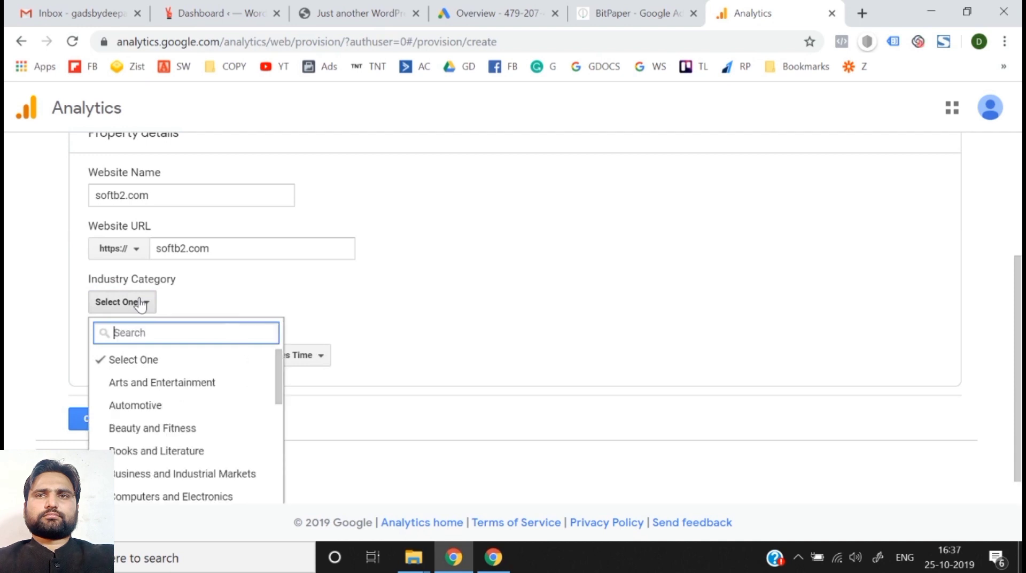
text(onl)
key(ctrl+a)
key(BackSpace)
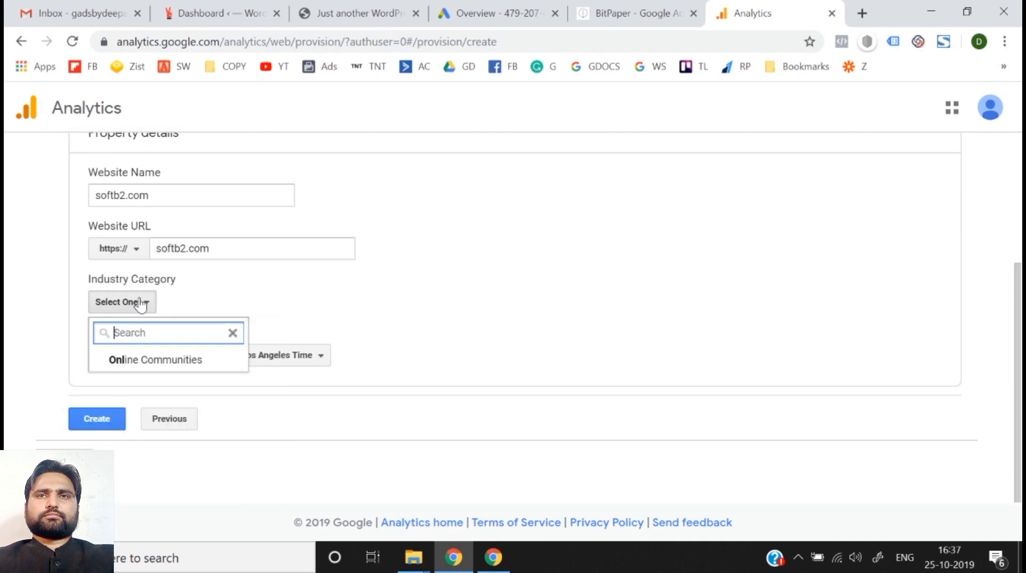
text(sho)
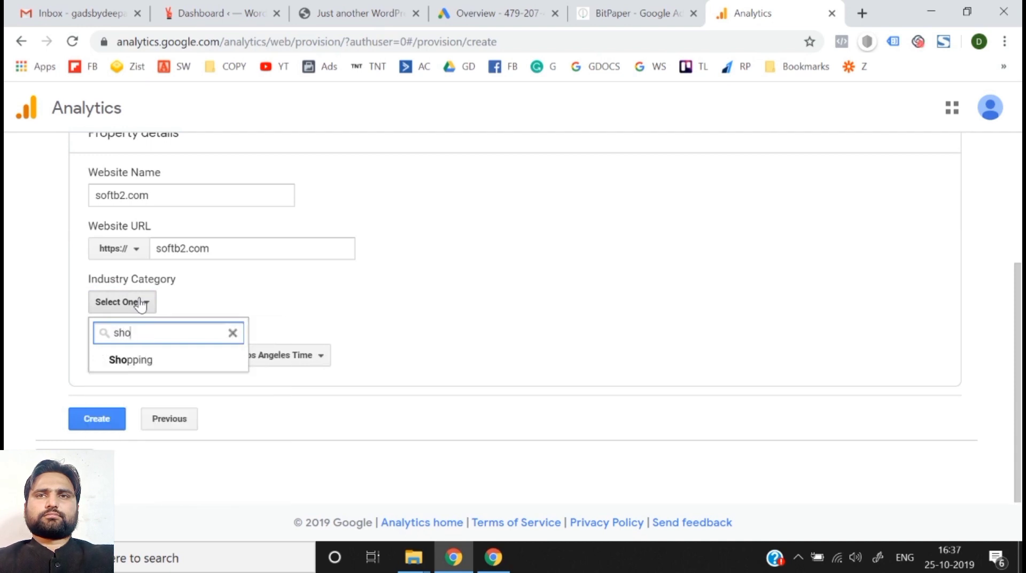
click(144, 359)
- Set the reporting time zone country to India and submit the new property for creation
click(126, 359)
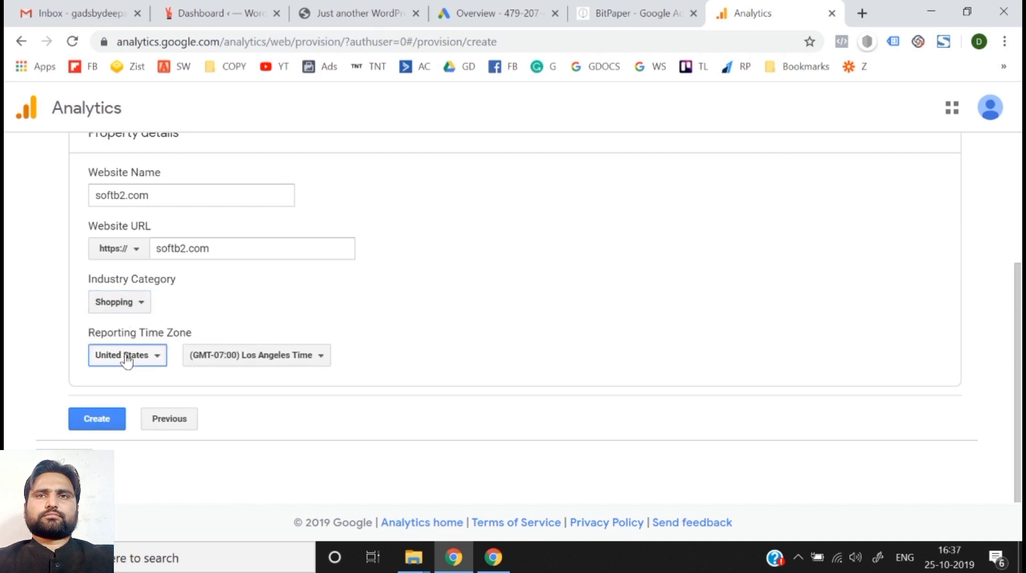
text(india)
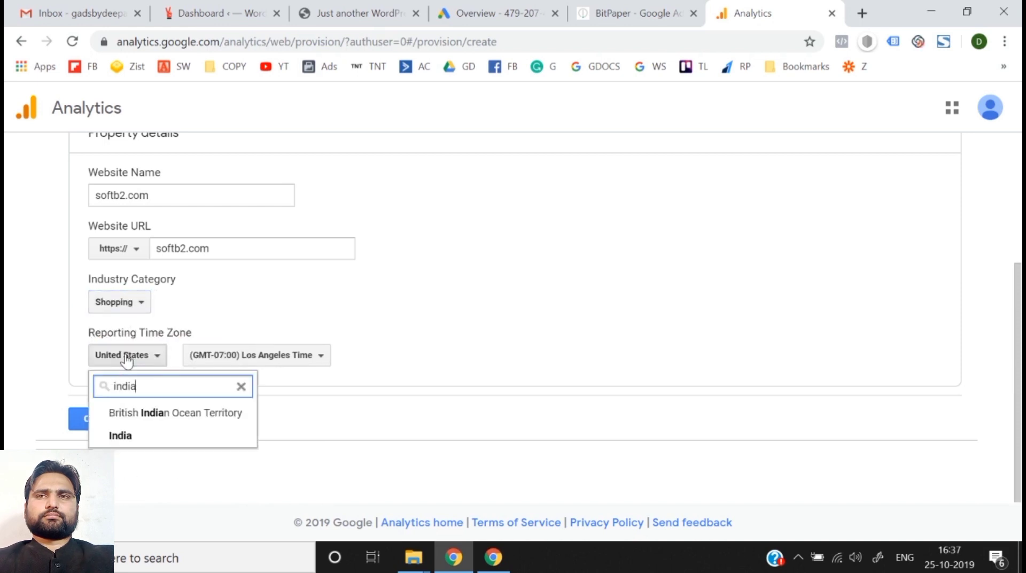
click(121, 435)
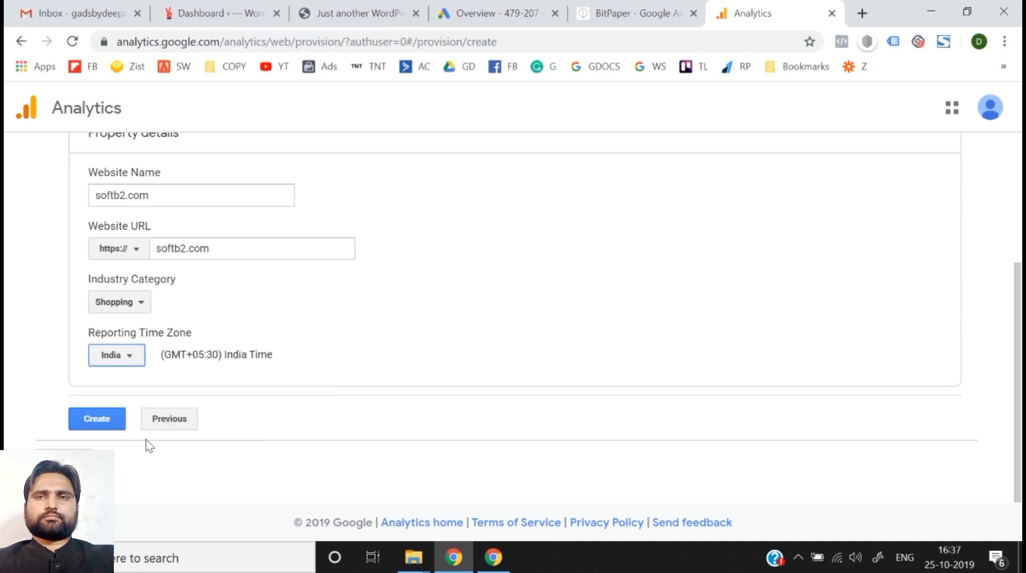
click(89, 419)
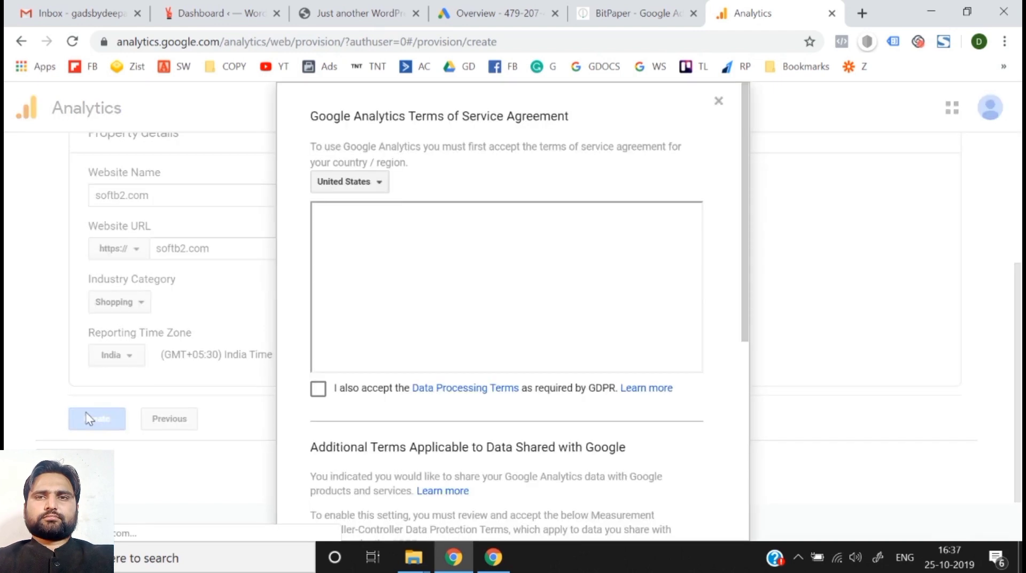
- Accept the Analytics terms of service for India, including the GDPR Data Processing Terms and the Measurement Controller-Controller Data Protection Terms
click(327, 183)
text(india)
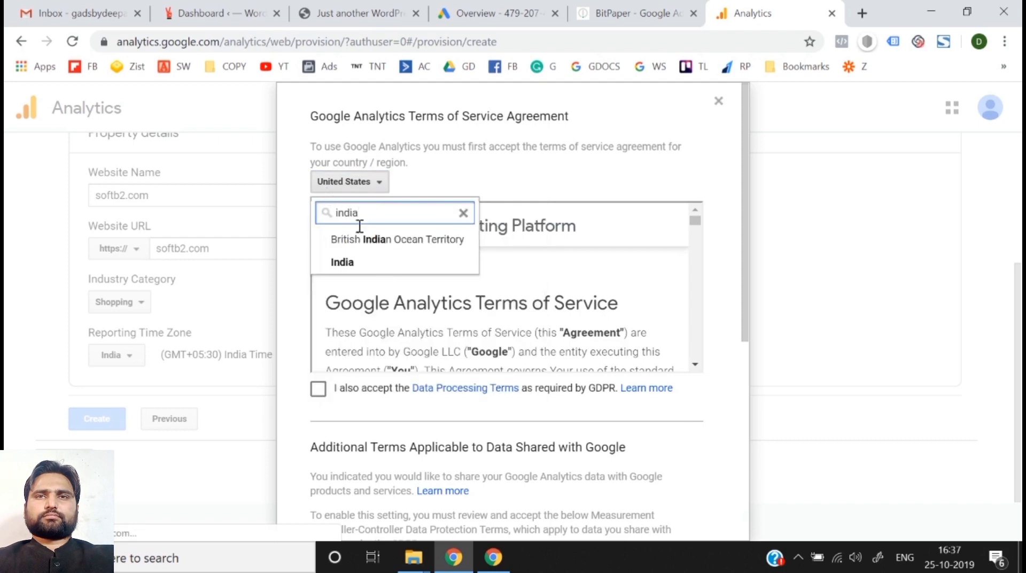
click(386, 265)
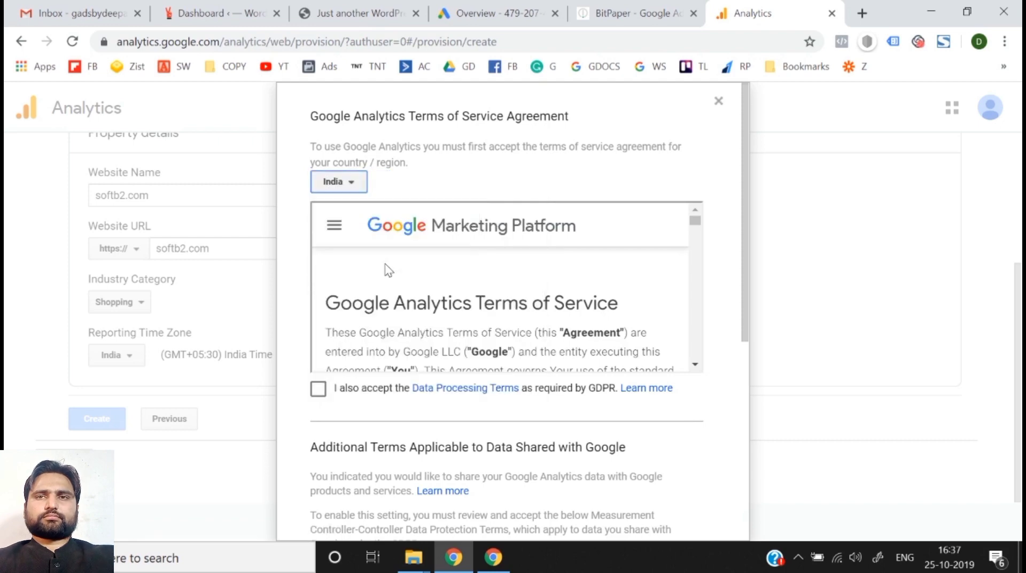
click(318, 389)
scroll(325, 396, down, 8)
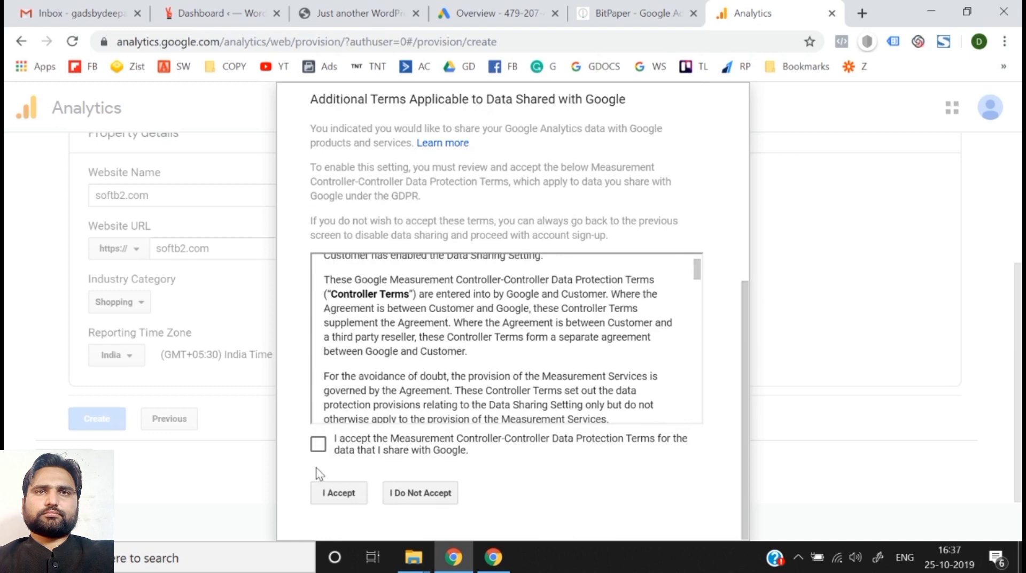
click(319, 444)
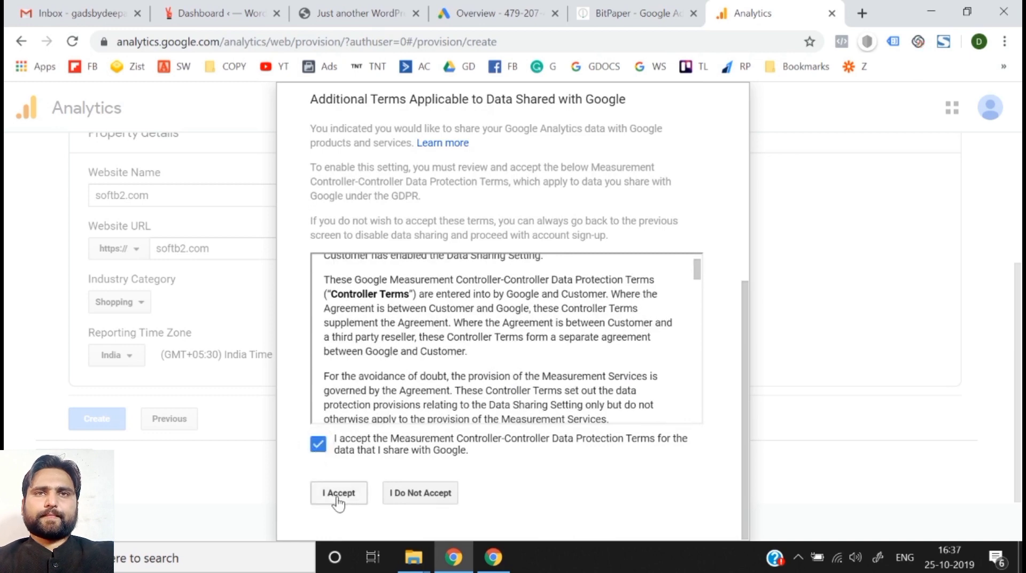
click(337, 493)
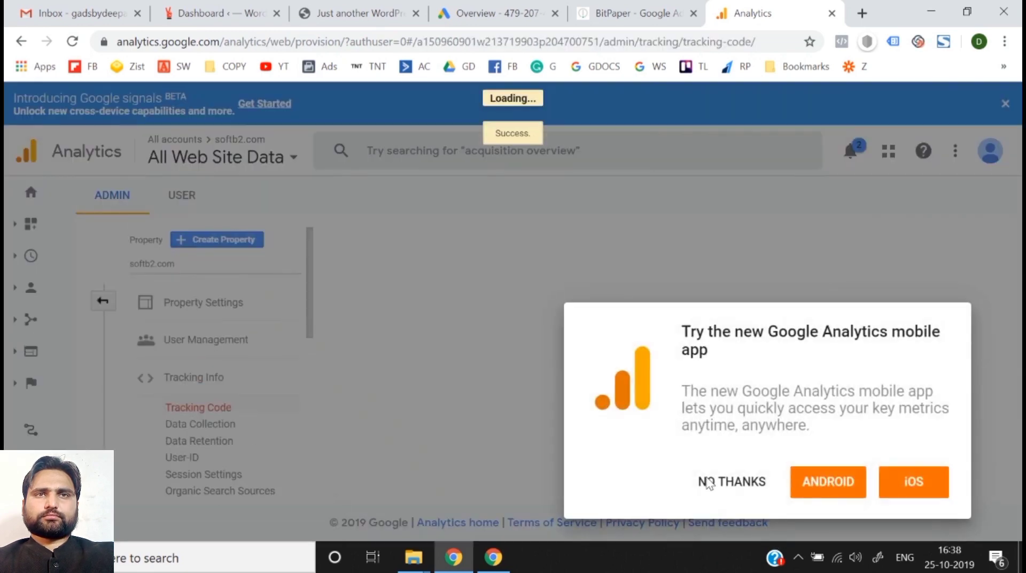
- Dismiss the mobile app offer and the search tip, and review the property's Global Site Tag tracking code
click(706, 481)
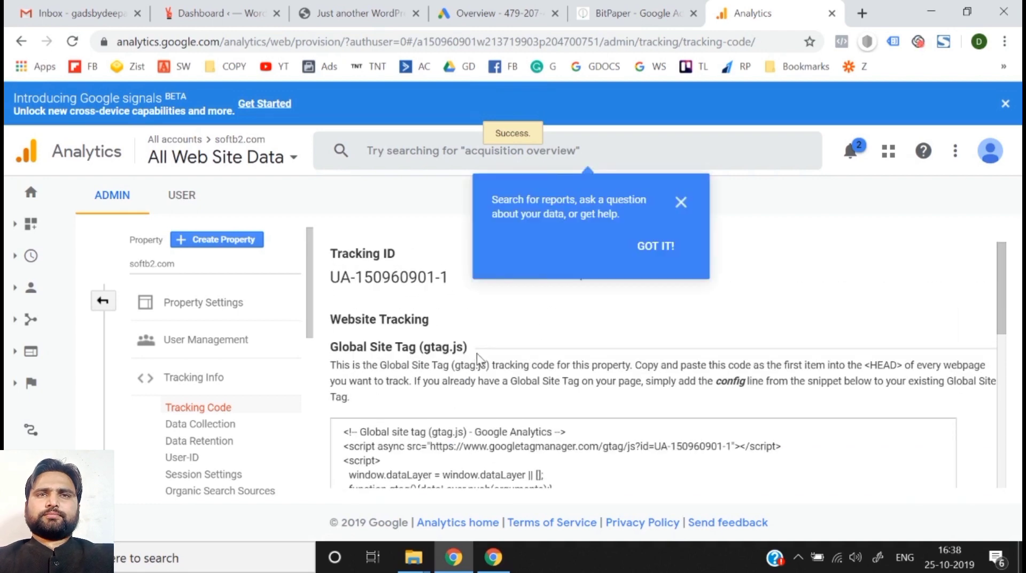
click(681, 204)
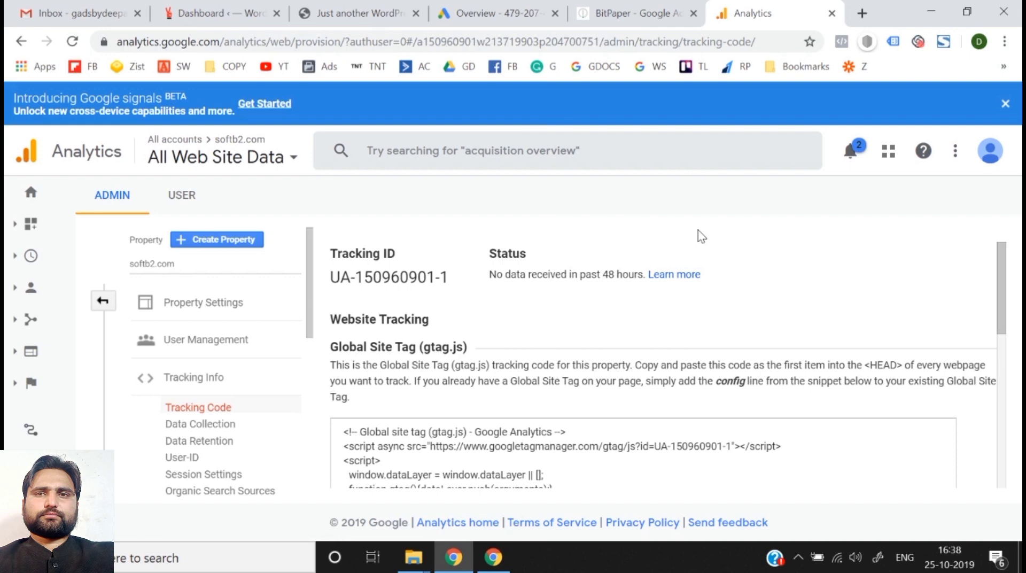
scroll(627, 396, down, 2)
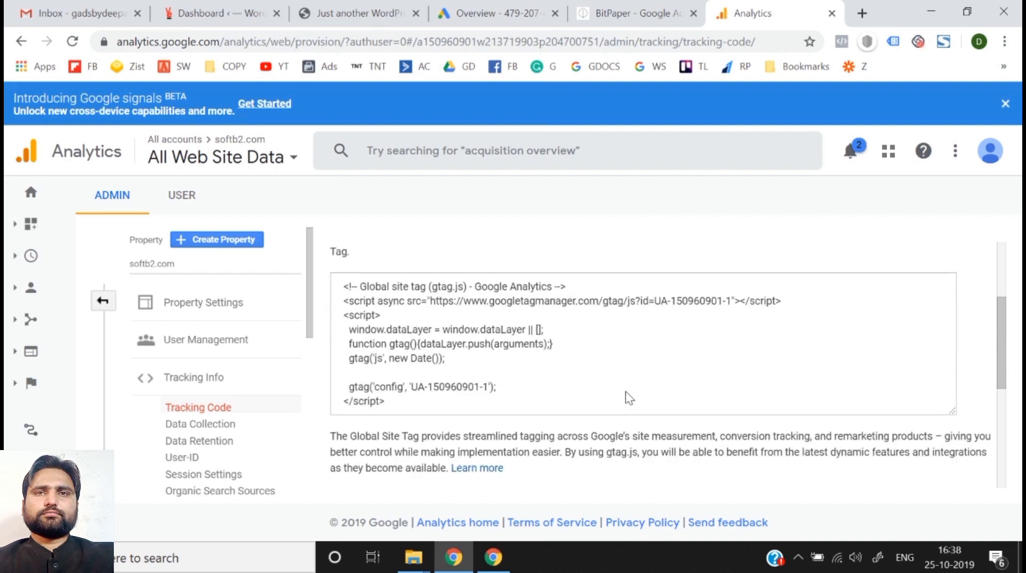
scroll(627, 392, up, 2)
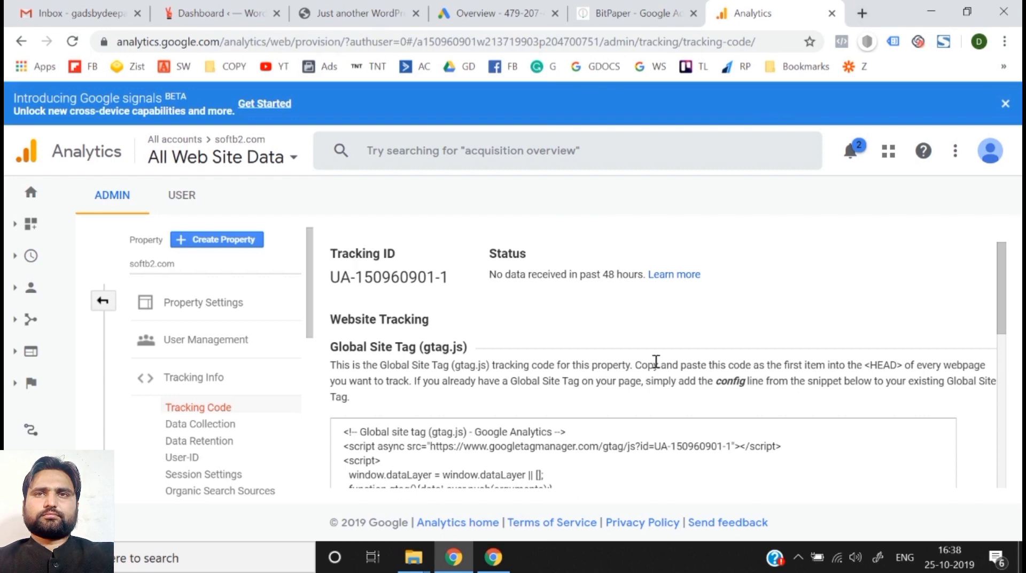
- Search for tag manager in a new browser tab and open Google Tag Manager
click(867, 2)
text(tag m)
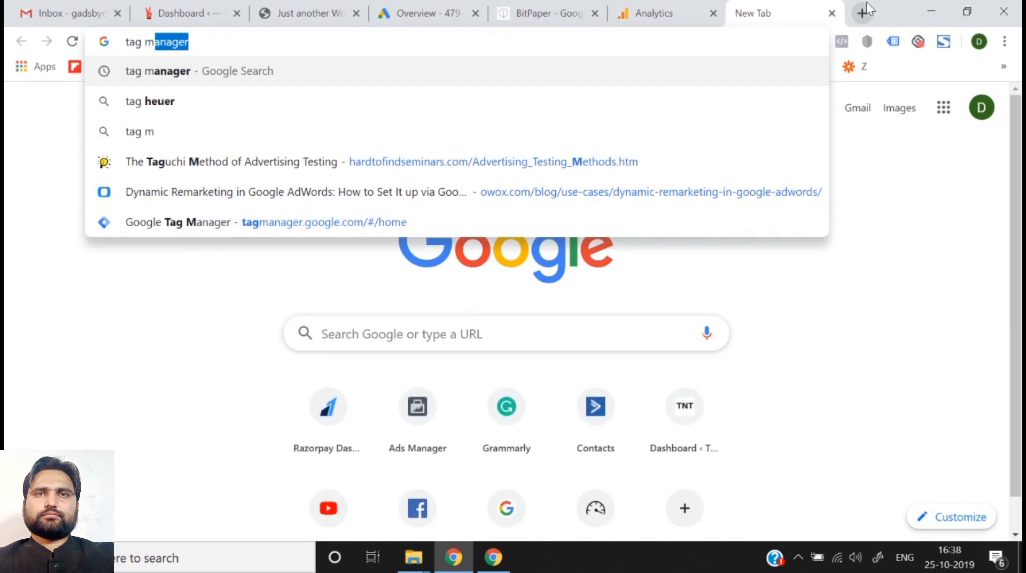
key(Return)
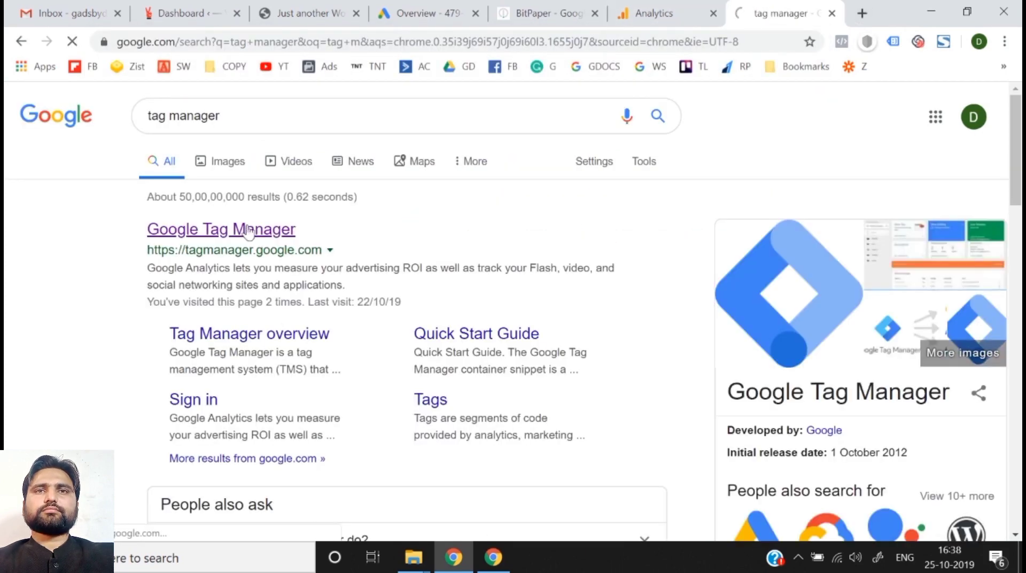
click(721, 8)
click(781, 13)
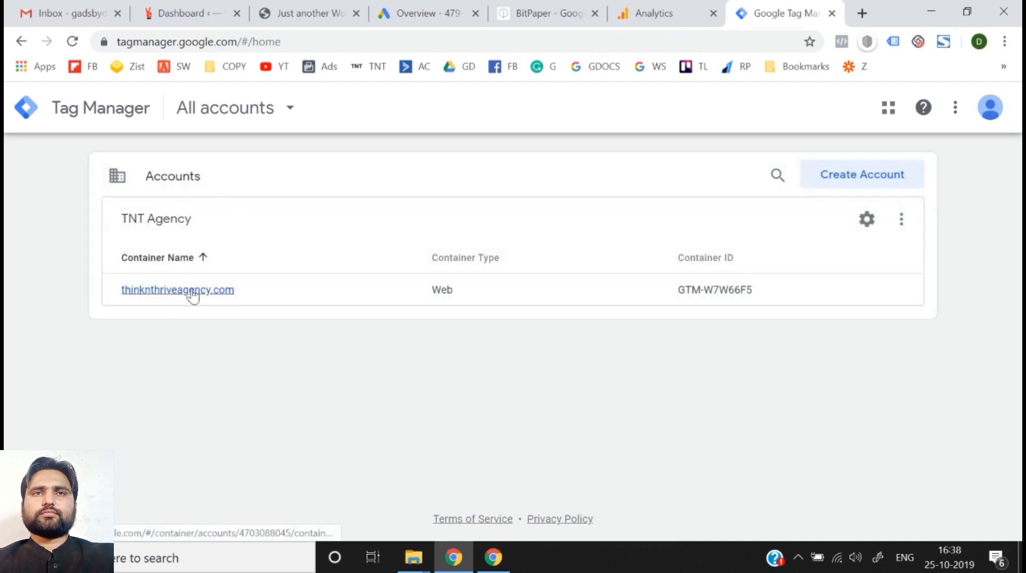
- Start a new Tag Manager account named softb2.com with India as the country
click(831, 191)
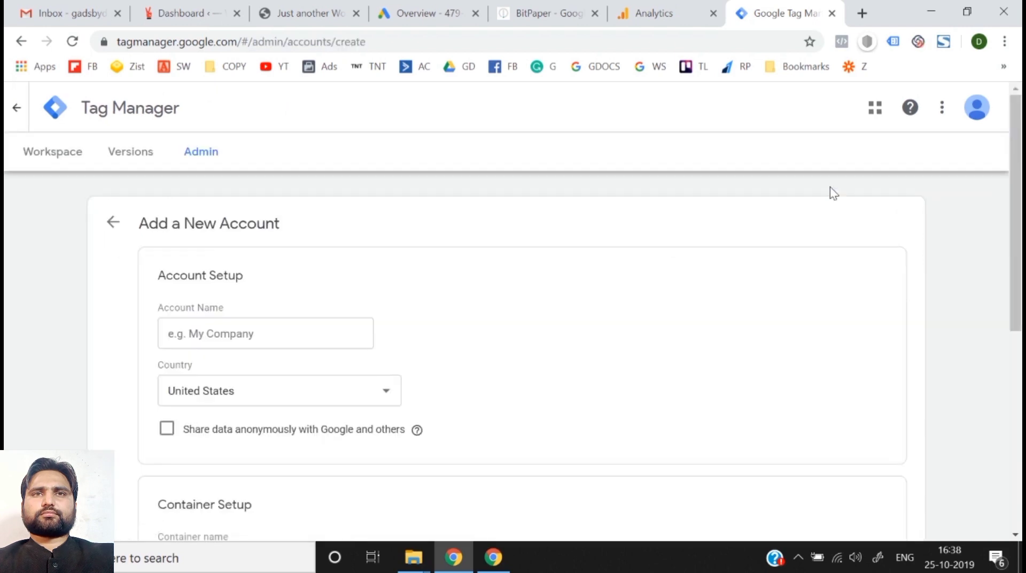
click(211, 331)
text(softb2.com)
scroll(432, 339, down, 3)
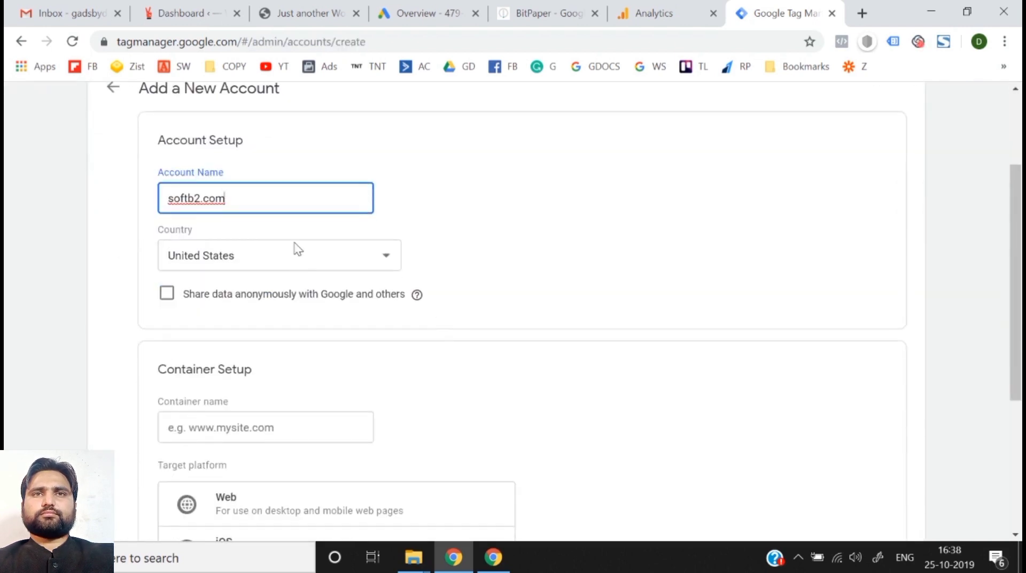
click(289, 263)
text(in)
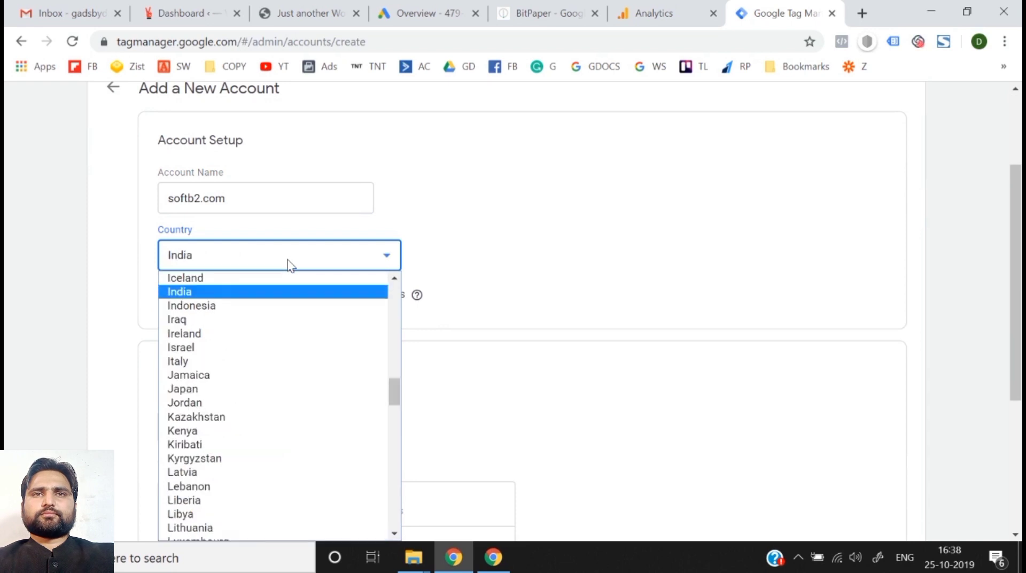
key(Return)
click(260, 299)
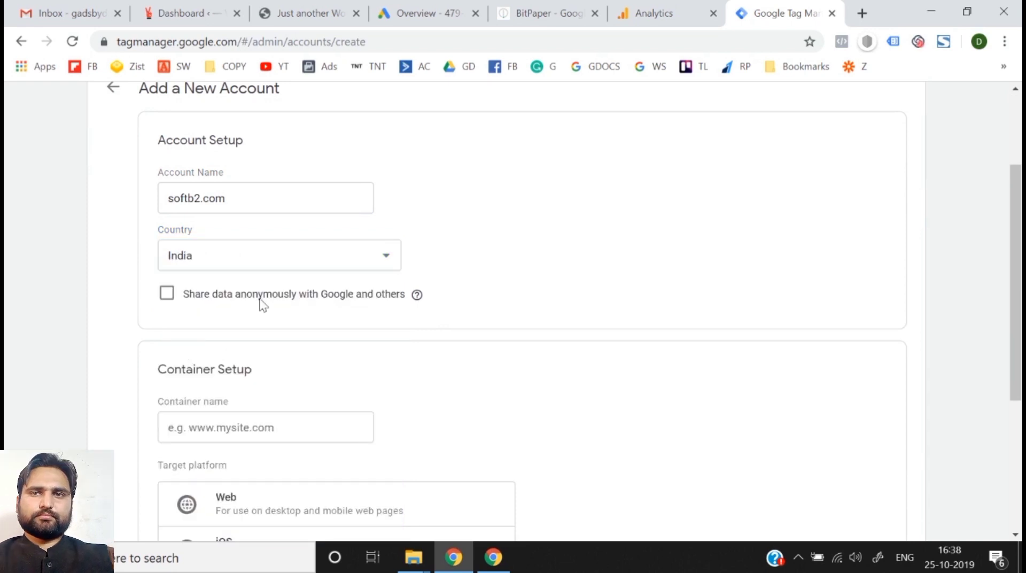
- Name the container softb2.com and choose Web as its target platform
scroll(313, 398, down, 3)
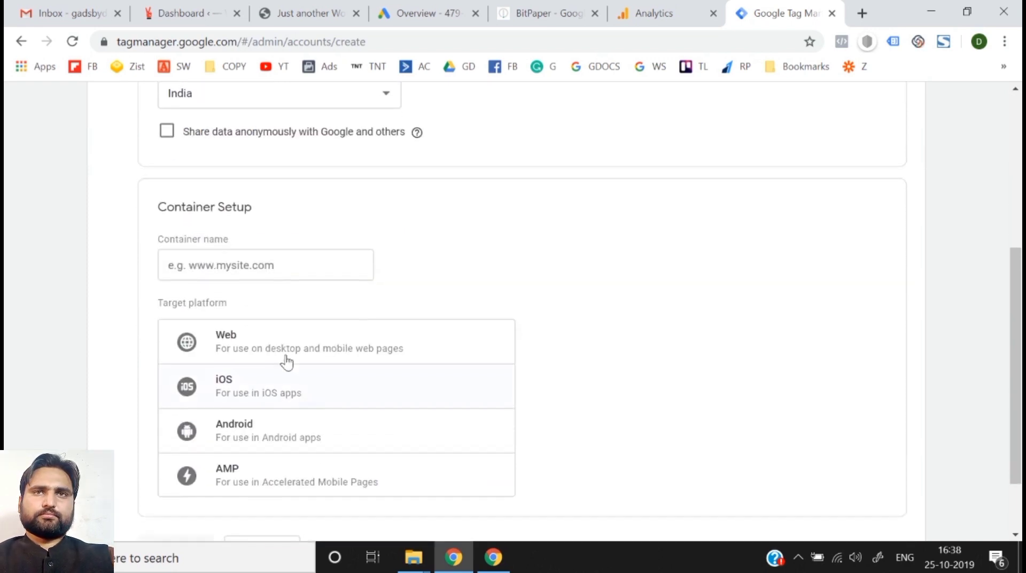
click(234, 277)
text(softb2.com)
click(229, 348)
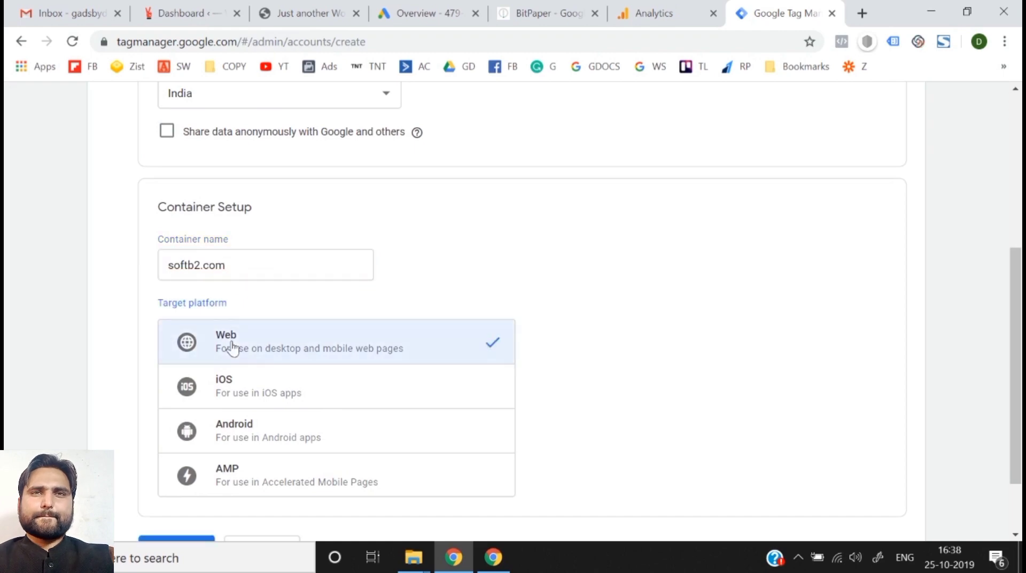
scroll(203, 390, down, 2)
- Create the Tag Manager account, accepting its terms of service and the GDPR Data Processing Terms, and review the head and body installation snippets
click(170, 463)
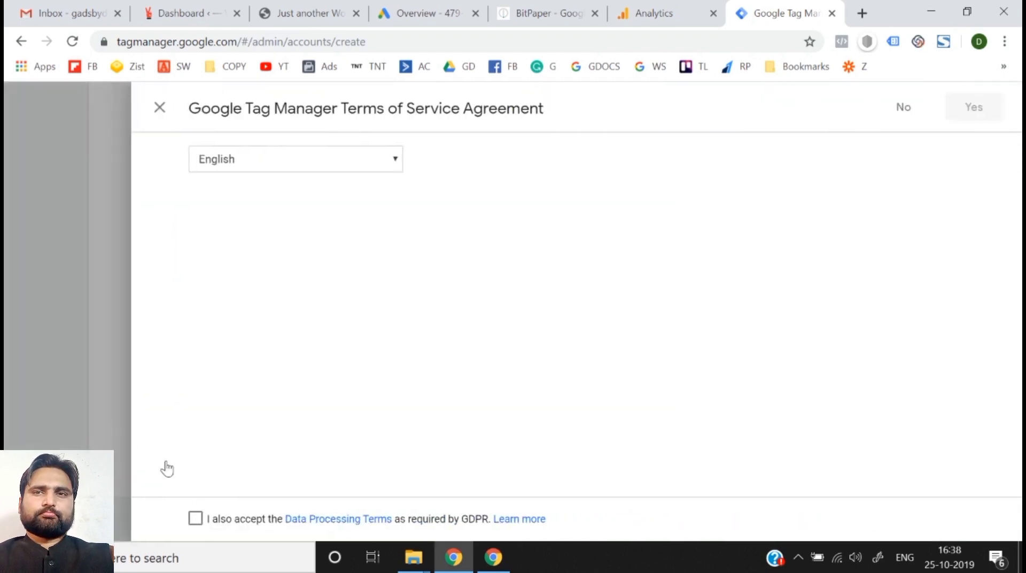
click(195, 518)
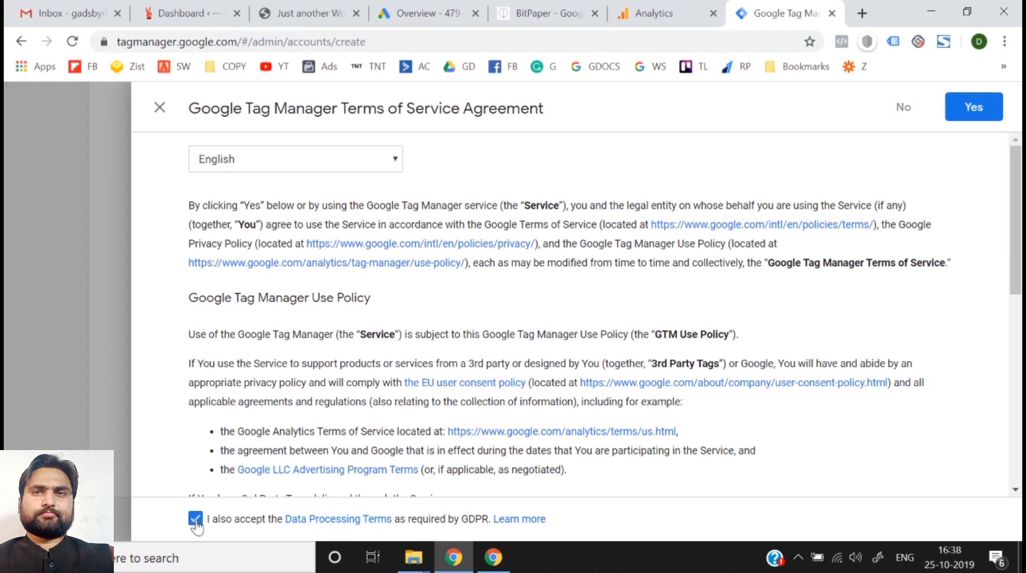
click(962, 107)
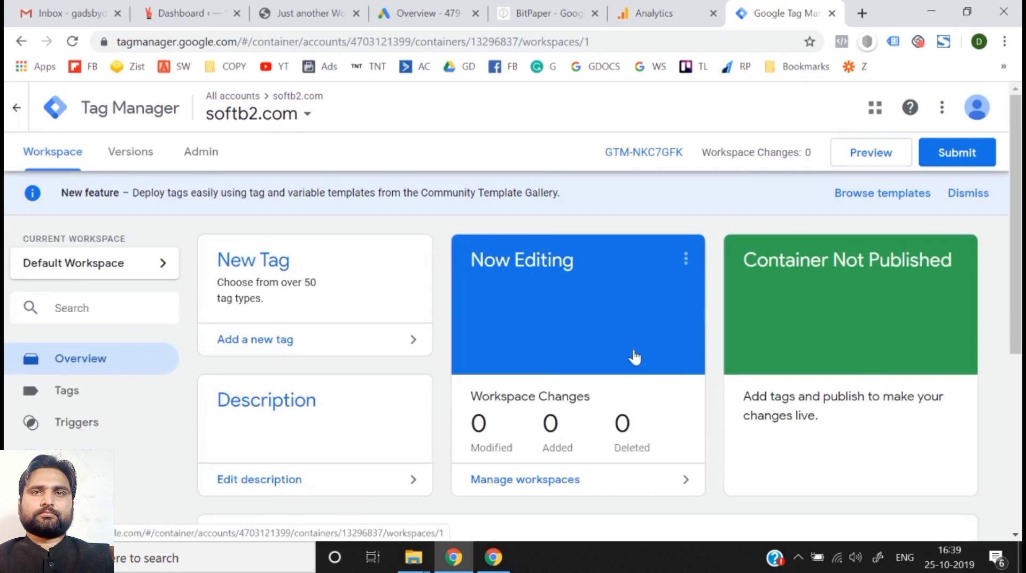
scroll(634, 350, down, 1)
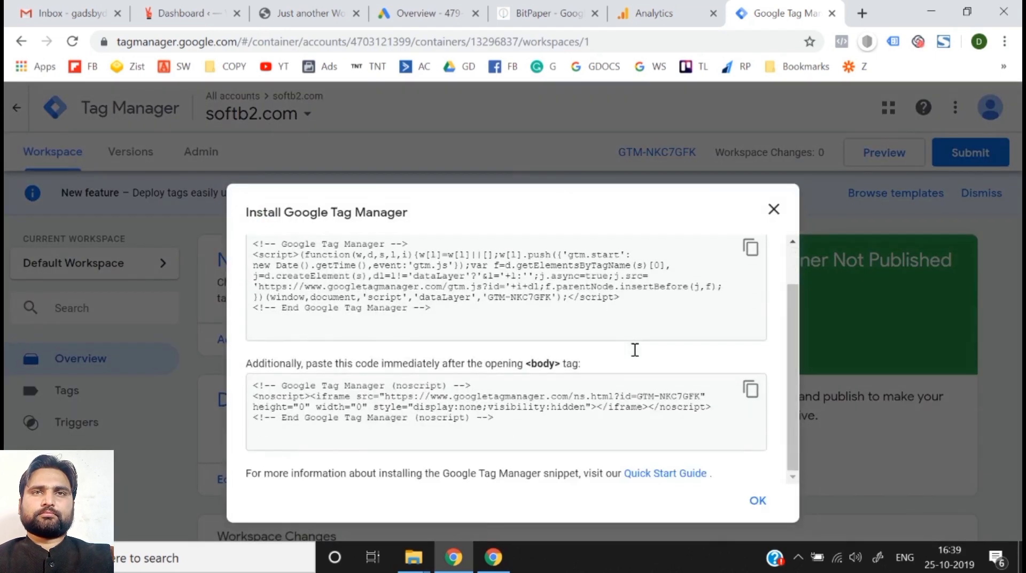
scroll(634, 350, up, 1)
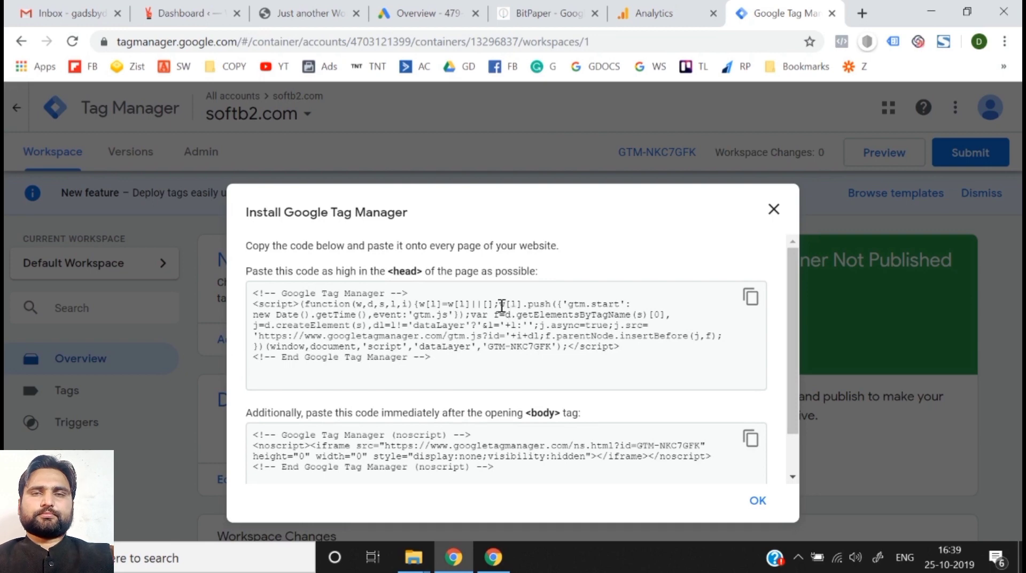
- Switch to the softb2.com WordPress dashboard and try to open the page for adding a new plugin
click(184, 12)
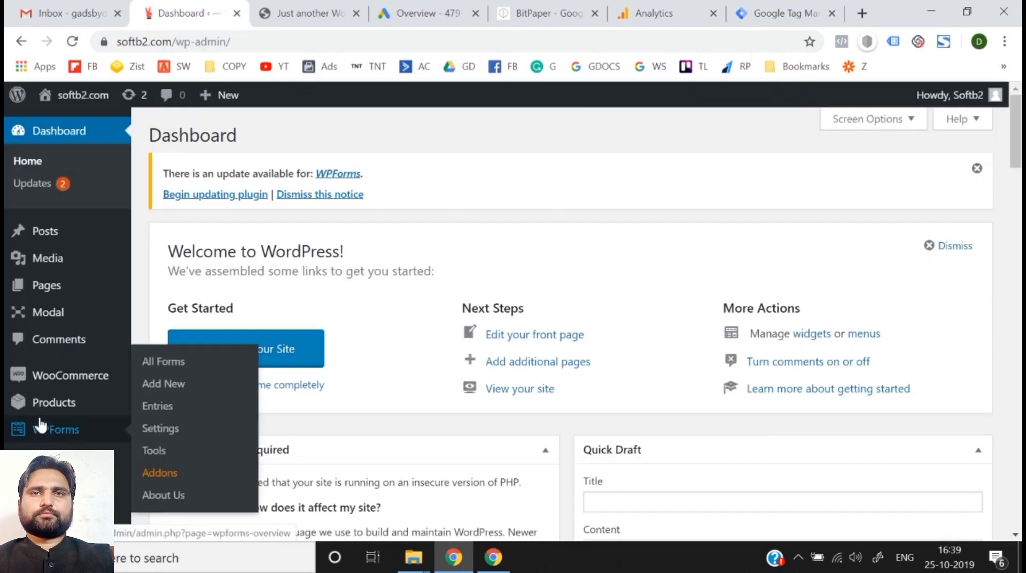
scroll(58, 437, down, 2)
mouse_move(62, 438)
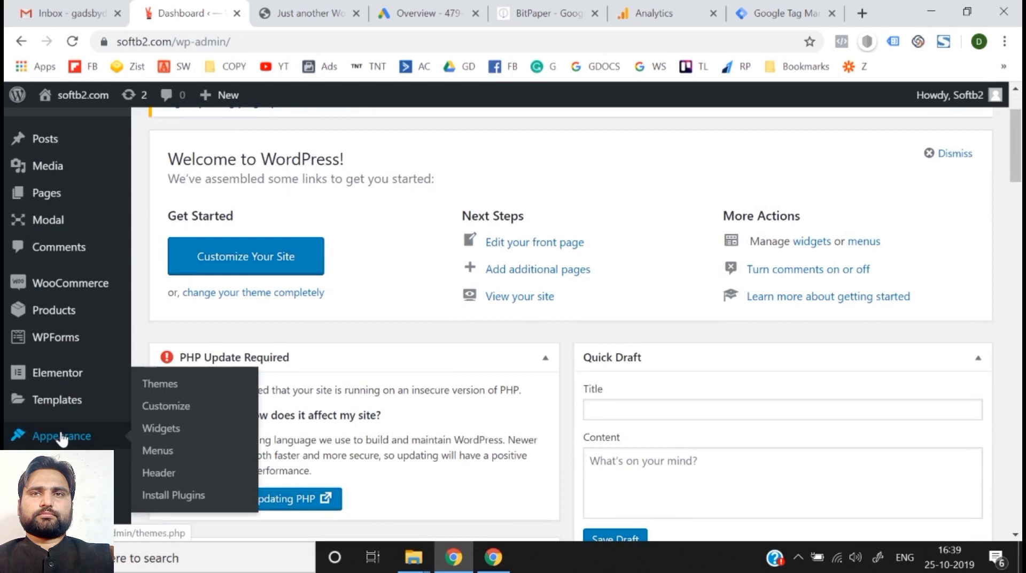
scroll(165, 483, down, 1)
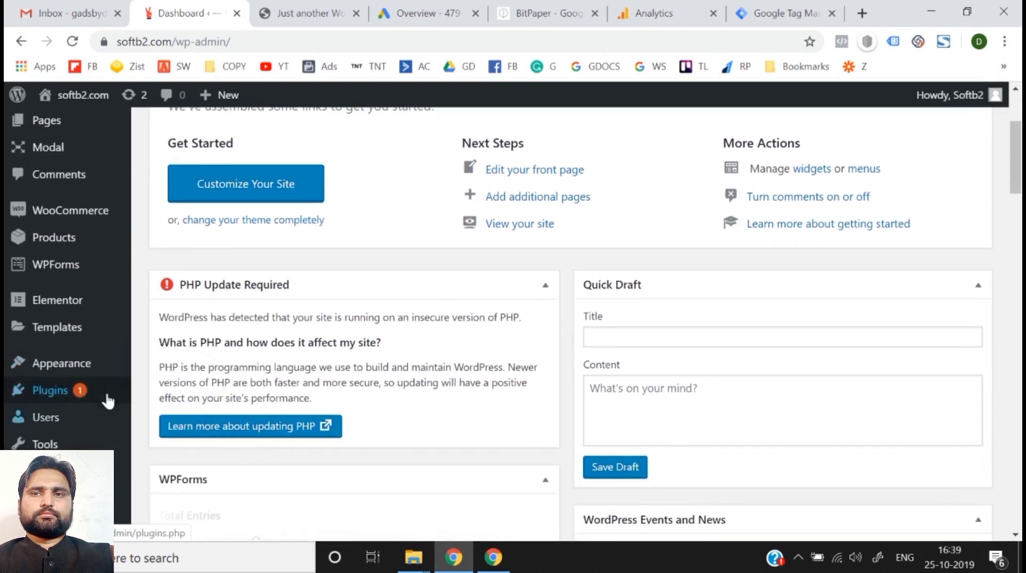
scroll(97, 369, down, 1)
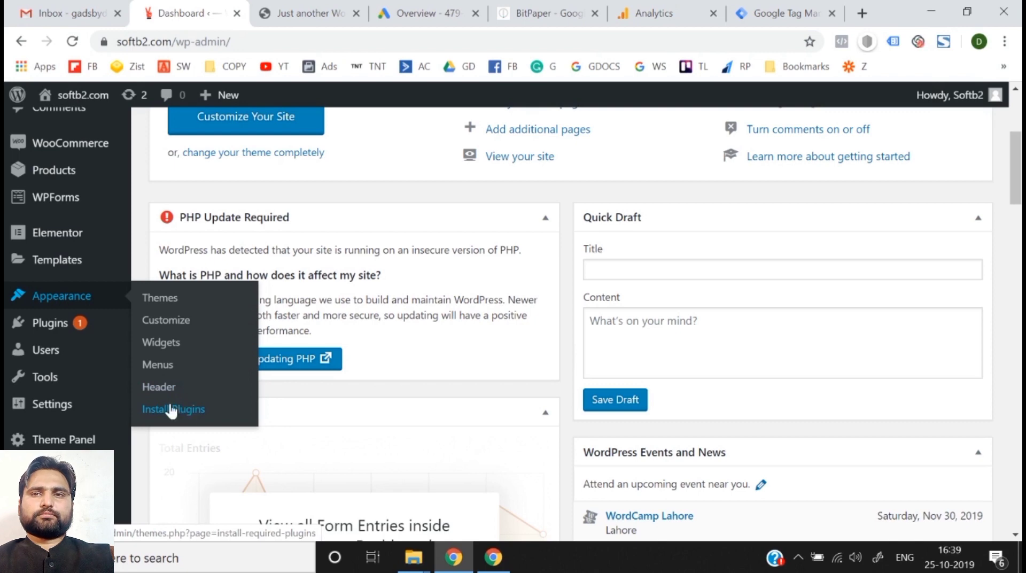
mouse_move(82, 416)
mouse_move(87, 323)
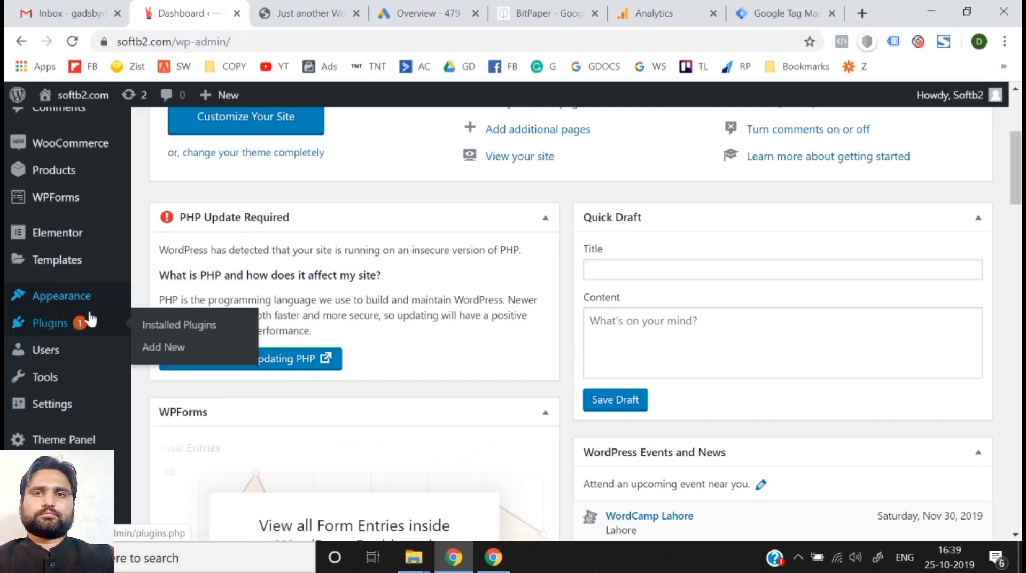
scroll(89, 319, up, 2)
scroll(91, 319, up, 1)
scroll(91, 319, down, 1)
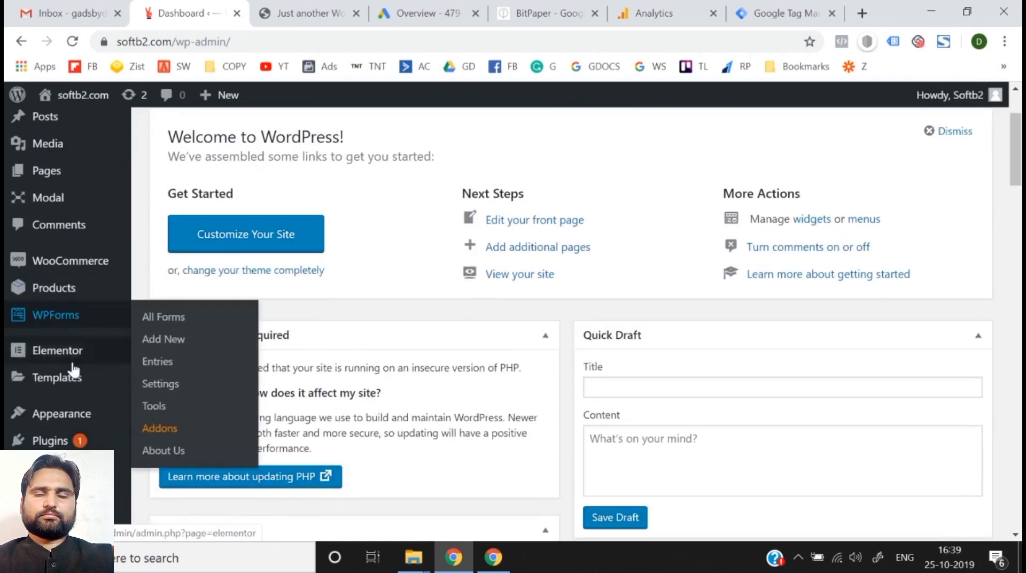
scroll(72, 369, down, 1)
mouse_move(73, 378)
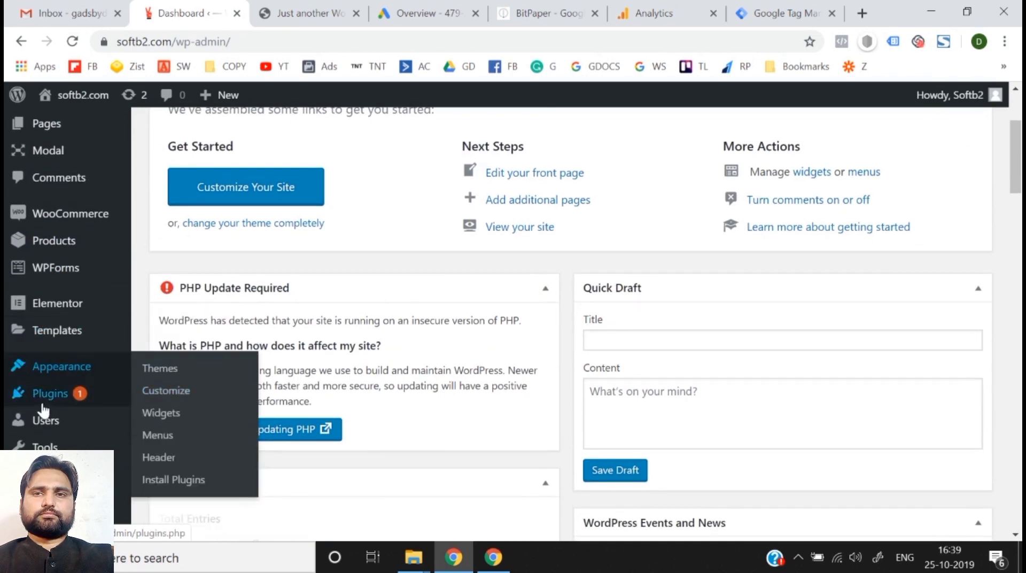
mouse_move(110, 404)
click(162, 418)
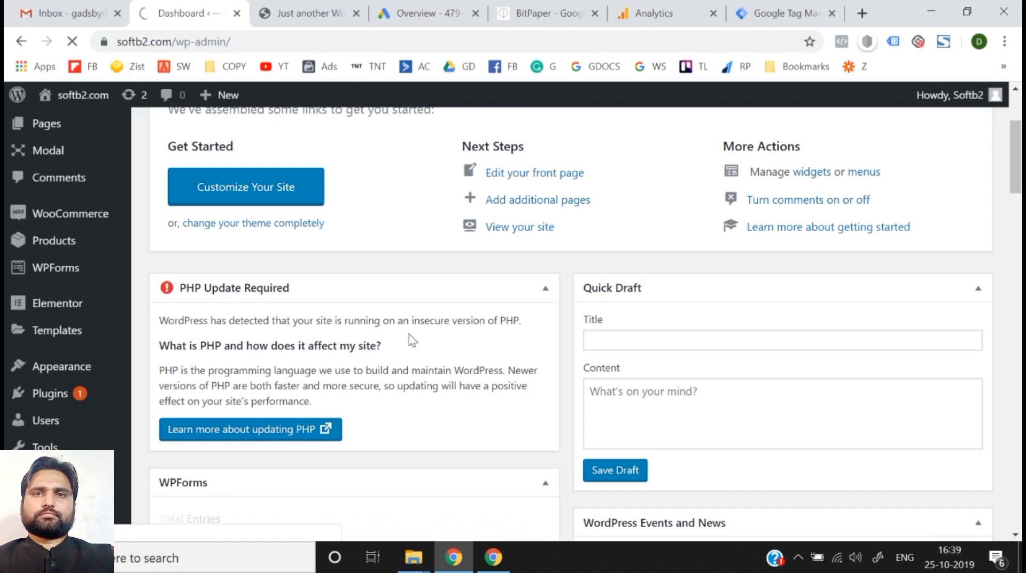
scroll(411, 339, up, 3)
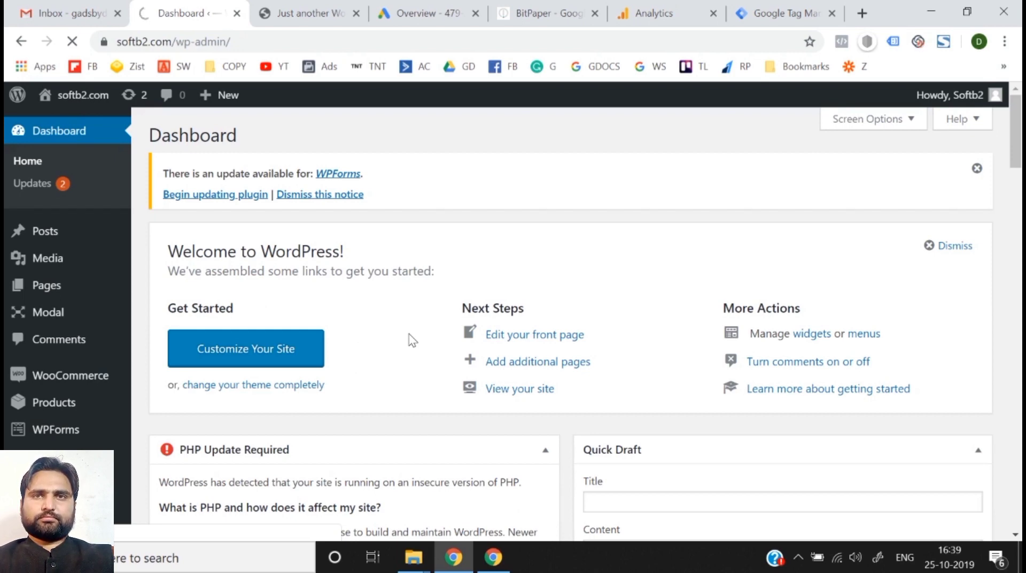
scroll(412, 340, down, 4)
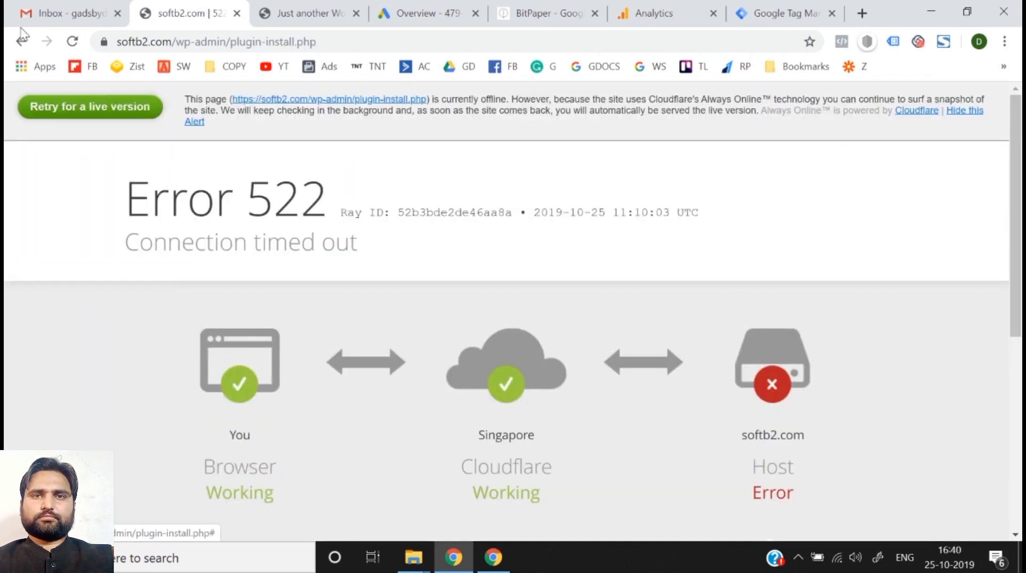
- Go back to the WordPress dashboard and try again to open the page for adding a new plugin
click(21, 41)
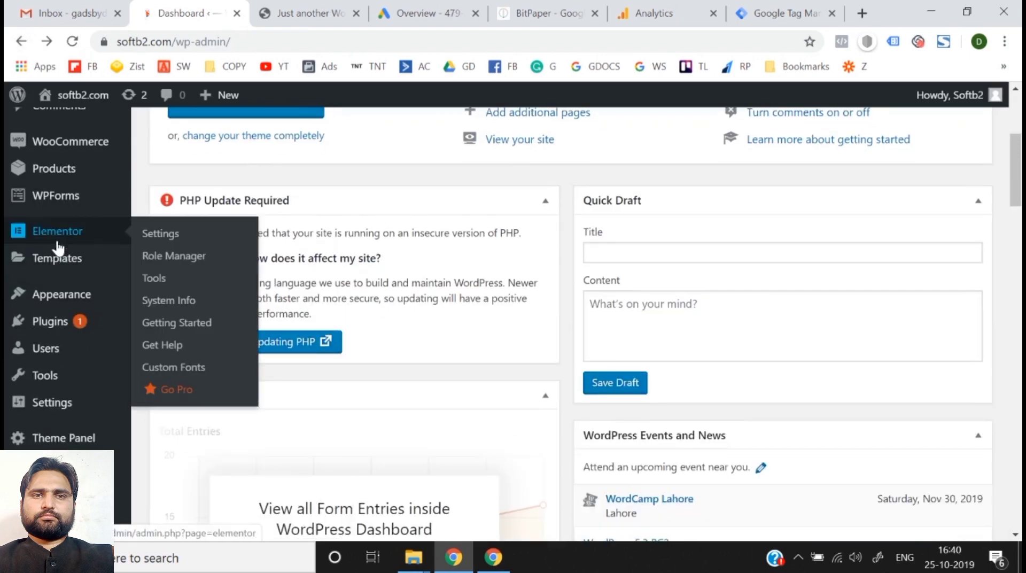
mouse_move(32, 296)
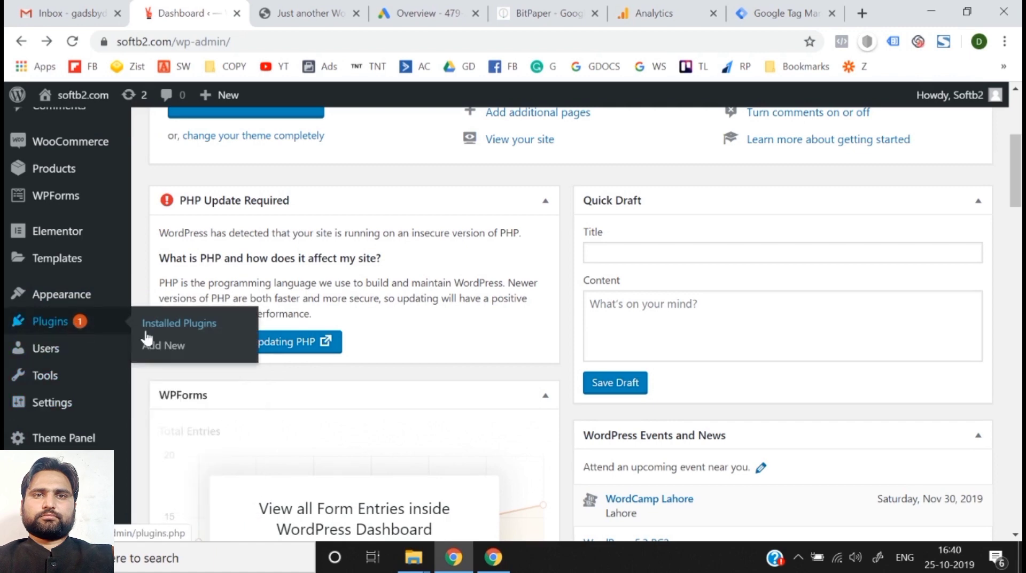
click(158, 345)
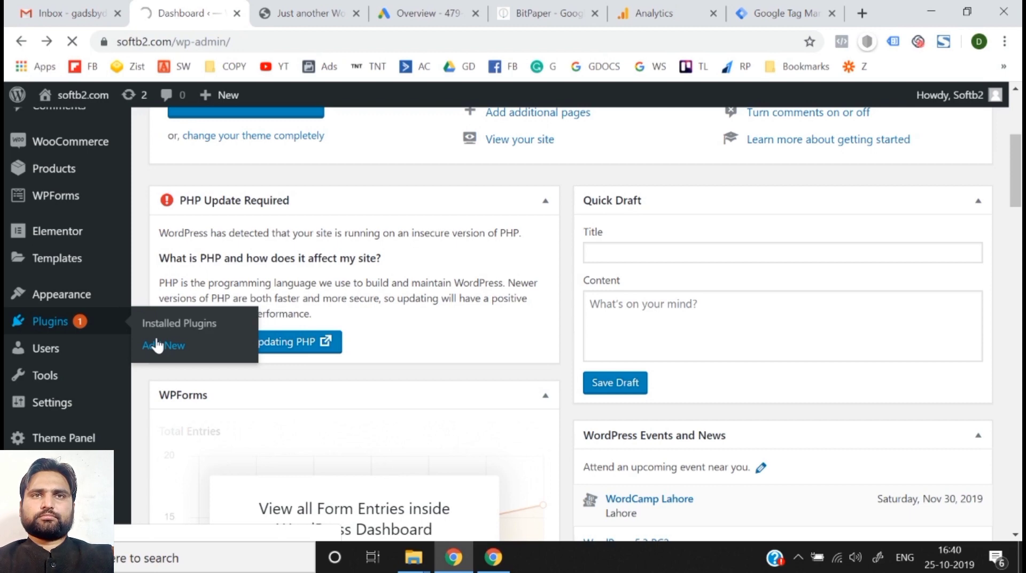
click(780, 13)
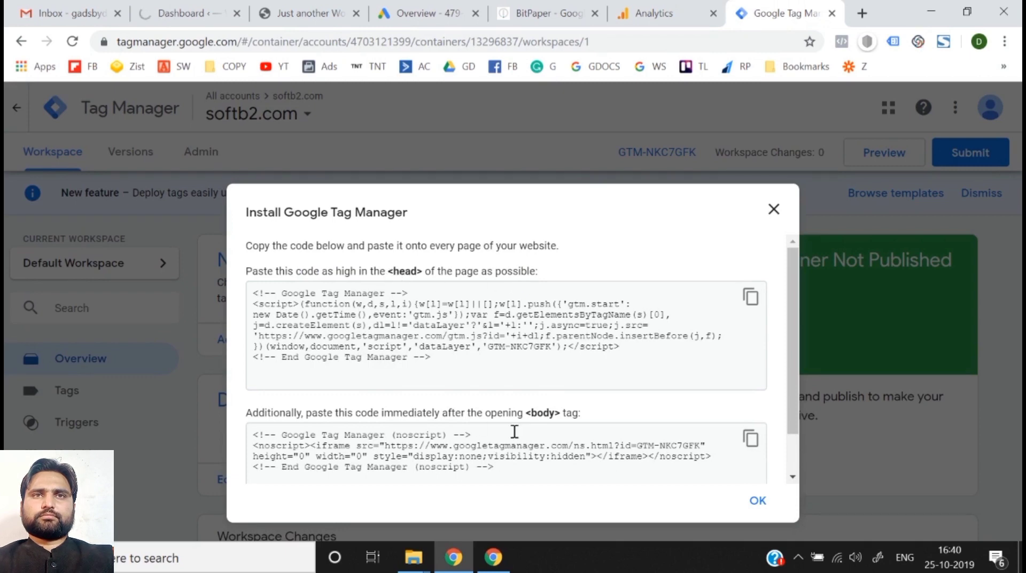
click(182, 13)
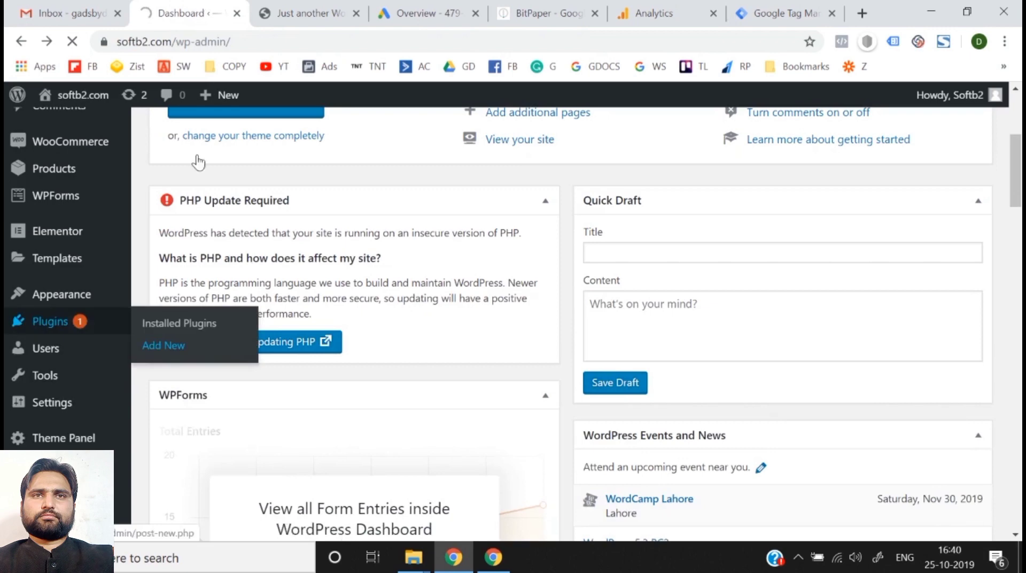
mouse_move(88, 305)
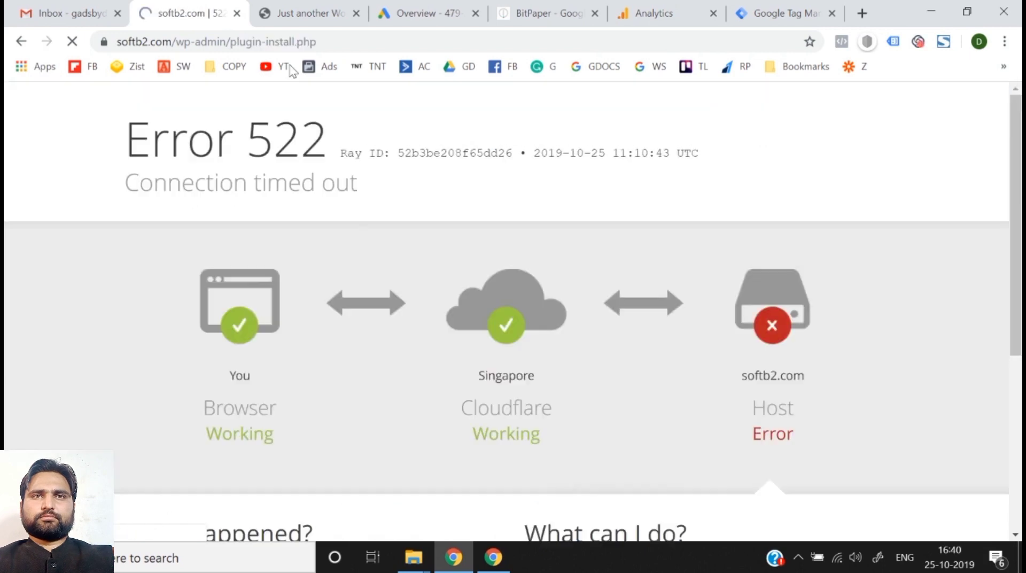
- Reload the plugin installation page and retry for its live version
click(72, 41)
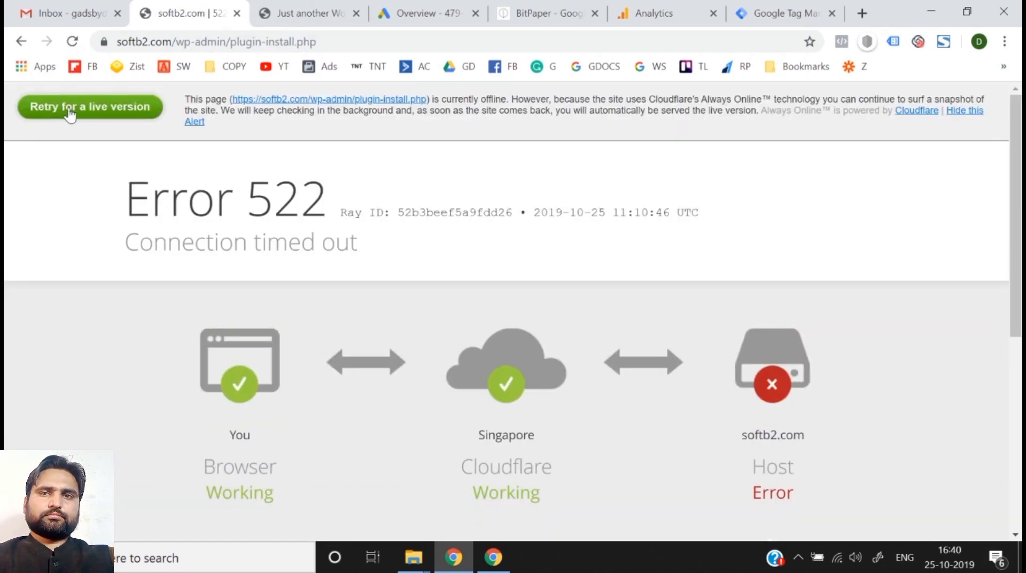
click(70, 114)
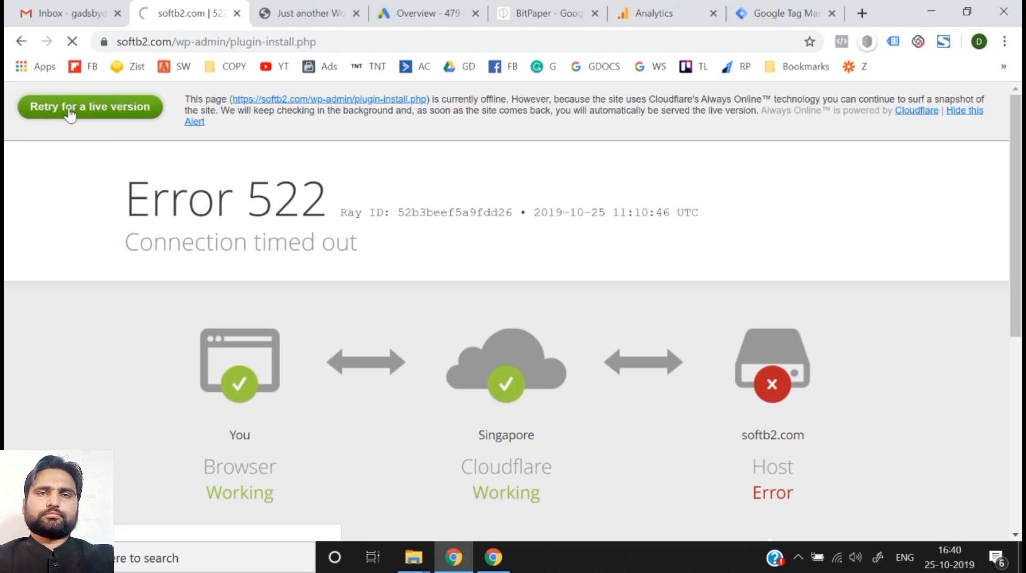
- Return to Google Tag Manager and close the Install Google Tag Manager dialog
click(780, 12)
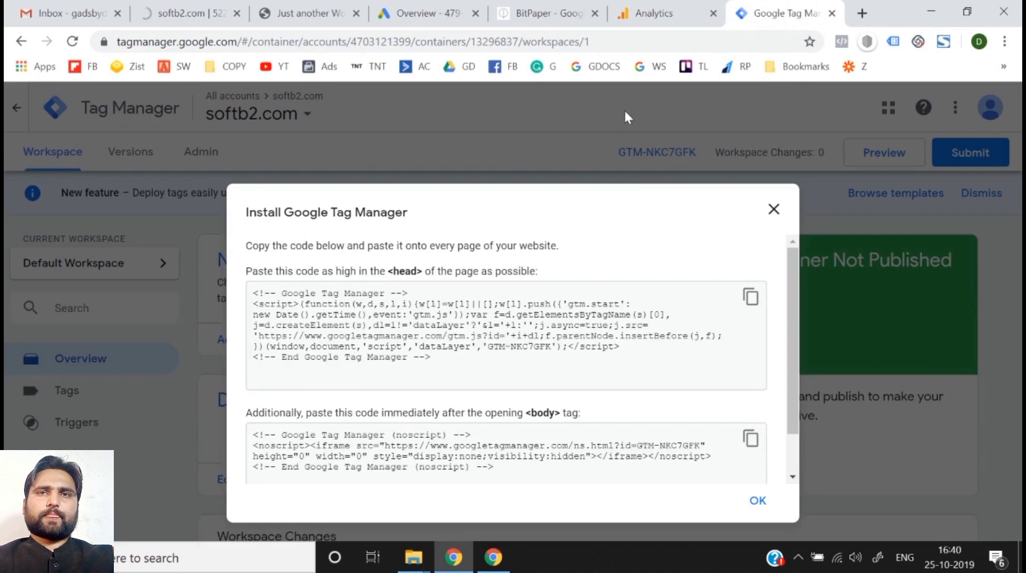
click(774, 209)
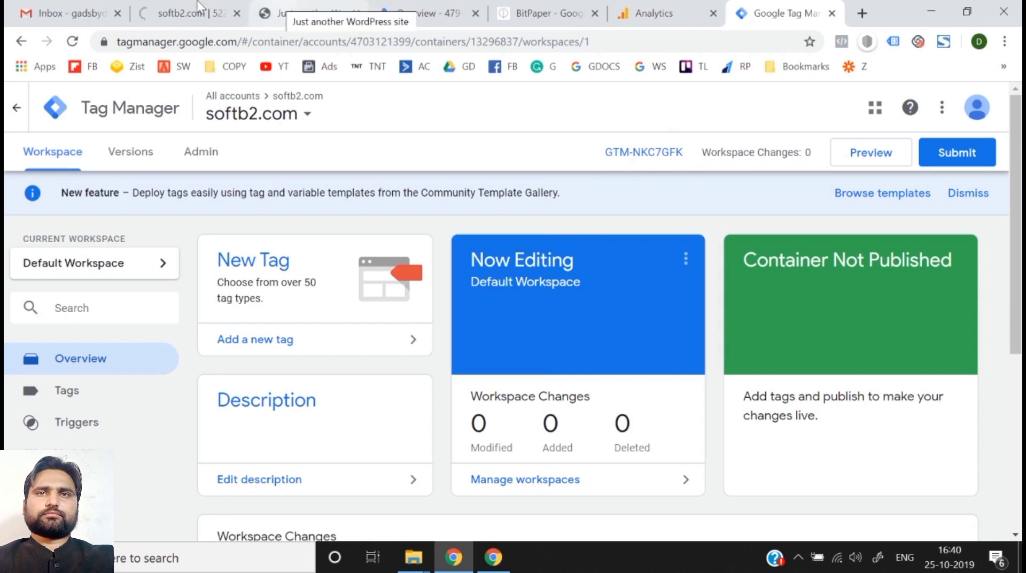
click(187, 12)
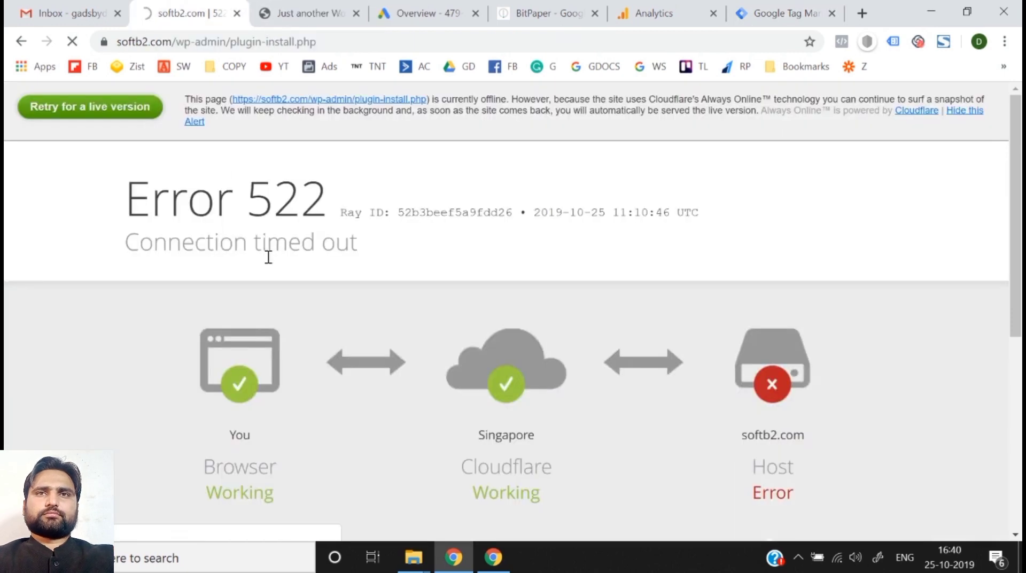
click(743, 7)
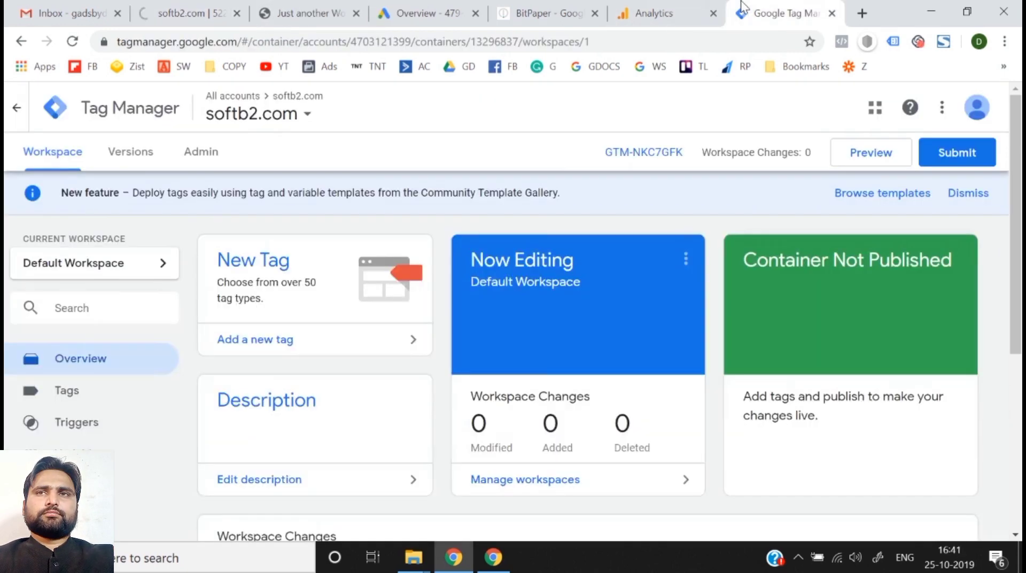
click(641, 10)
click(775, 8)
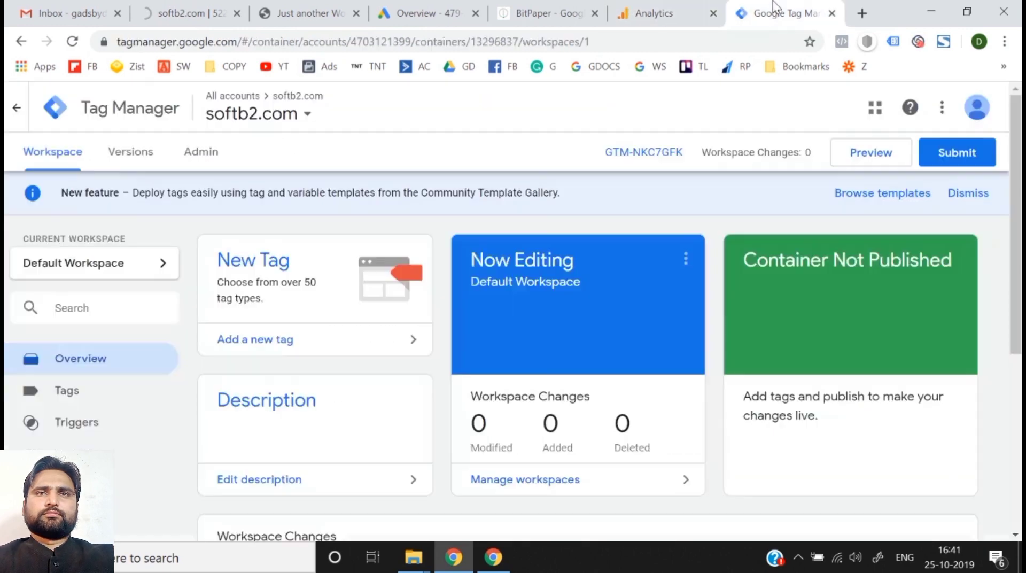
click(649, 13)
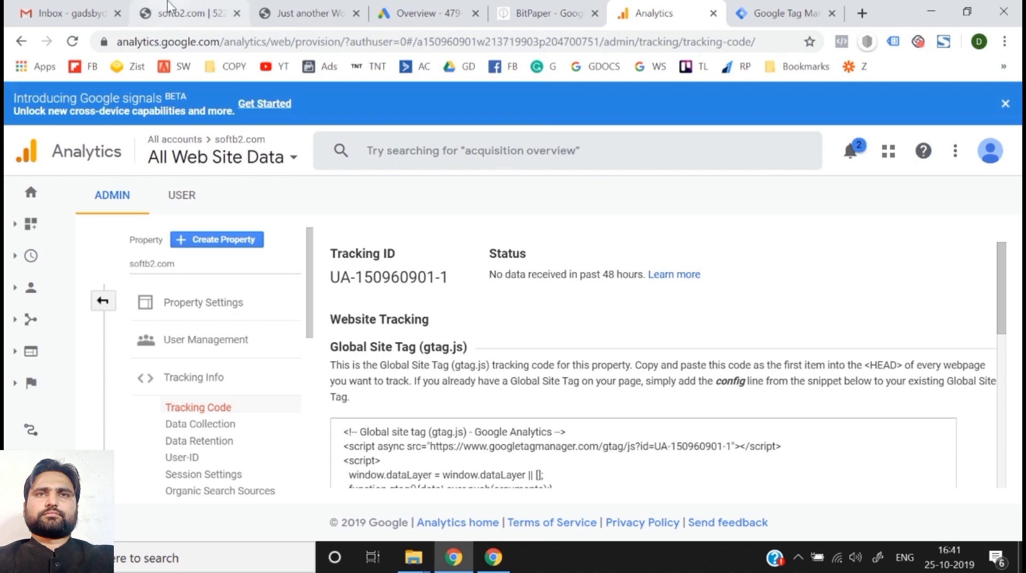
- Reload the WordPress plugin installation page, and try the main admin address softb2.com/wp-admin instead
click(190, 14)
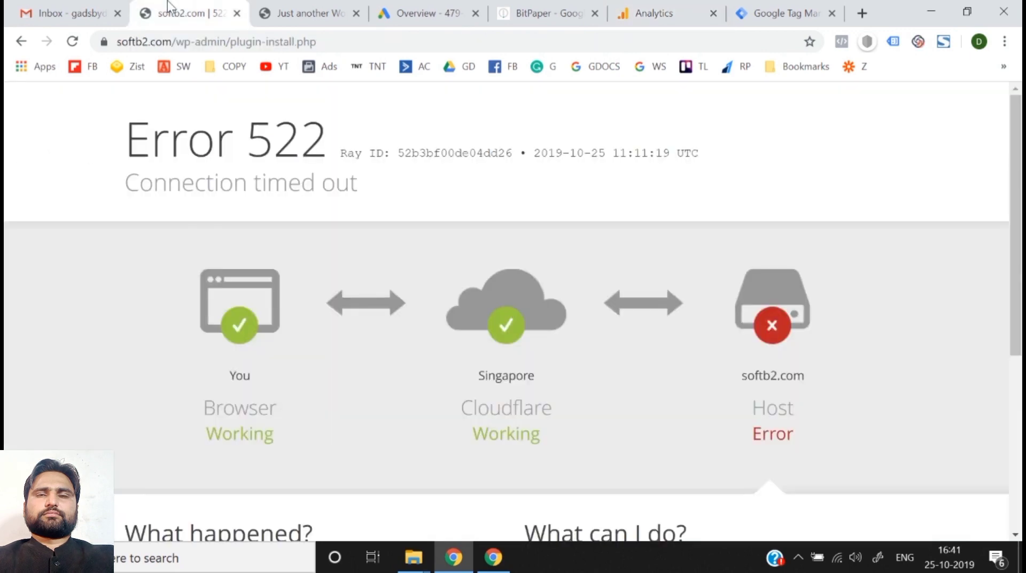
click(73, 41)
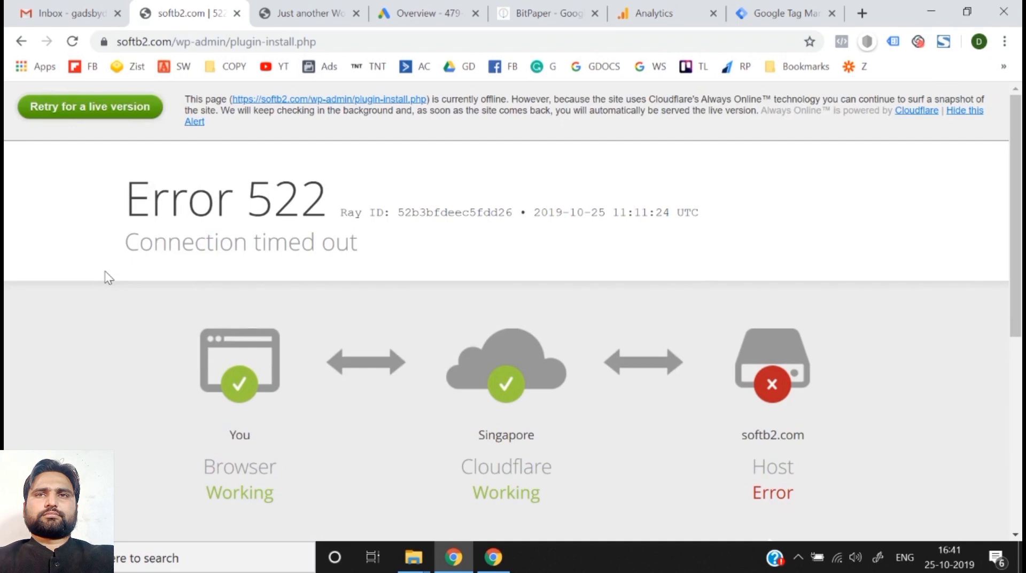
drag(227, 43, 400, 31)
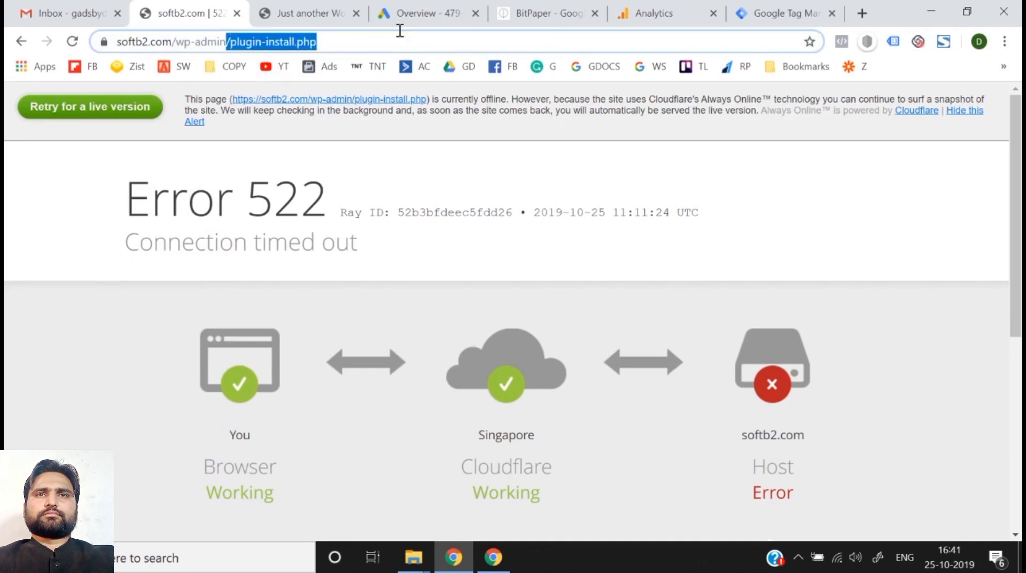
key(BackSpace)
key(Return)
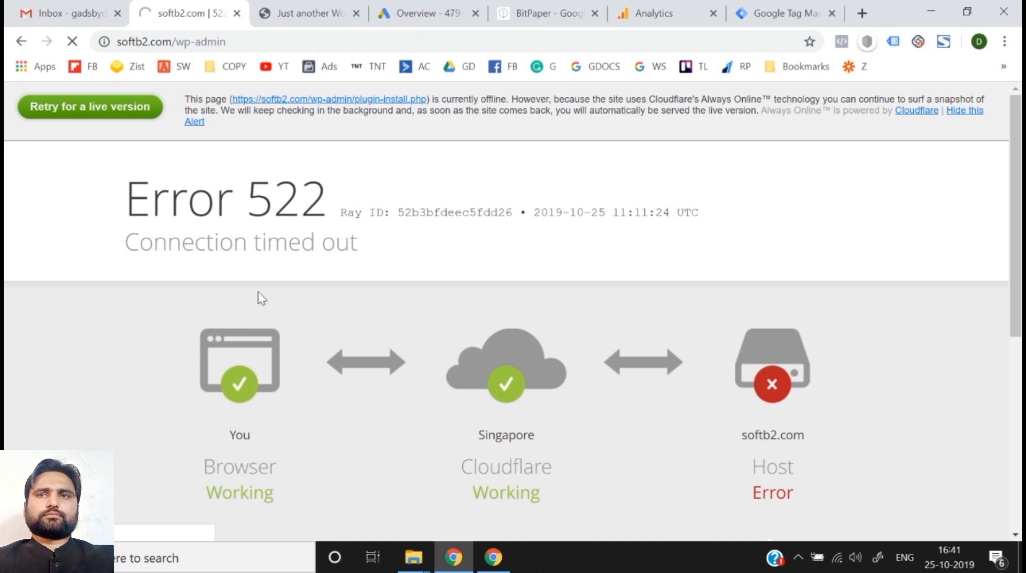
scroll(258, 292, down, 6)
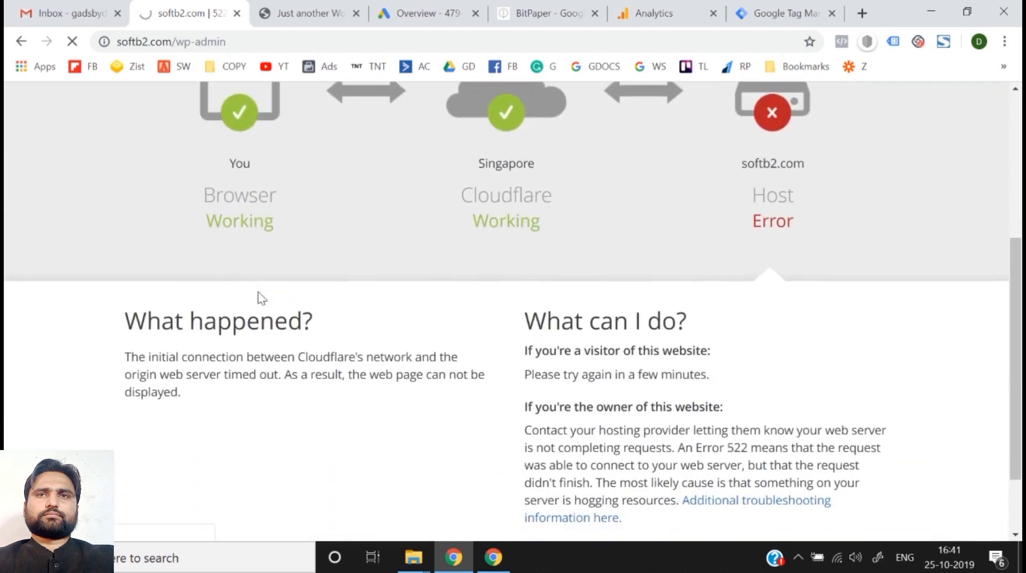
scroll(259, 297, up, 6)
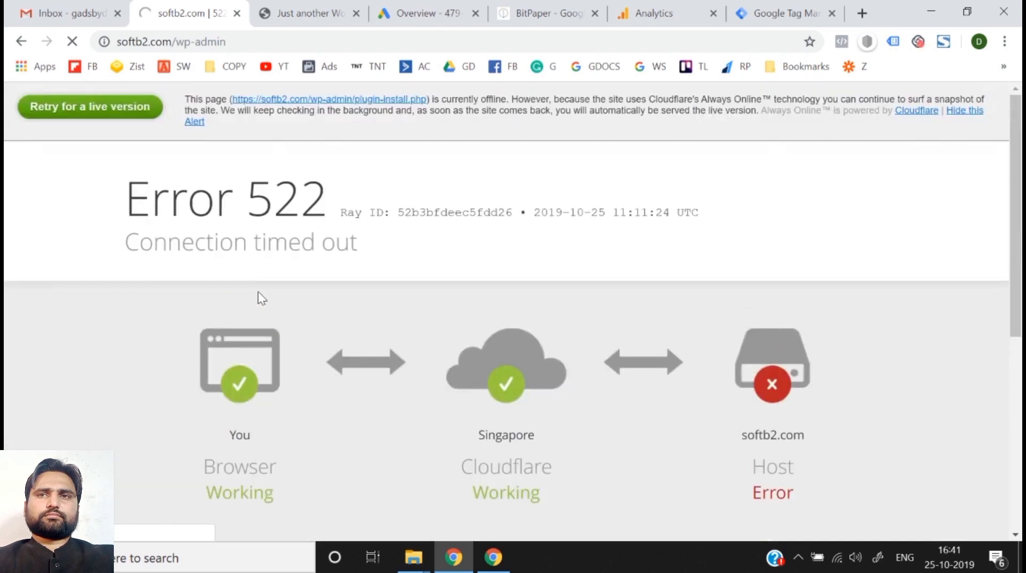
click(757, 2)
click(191, 3)
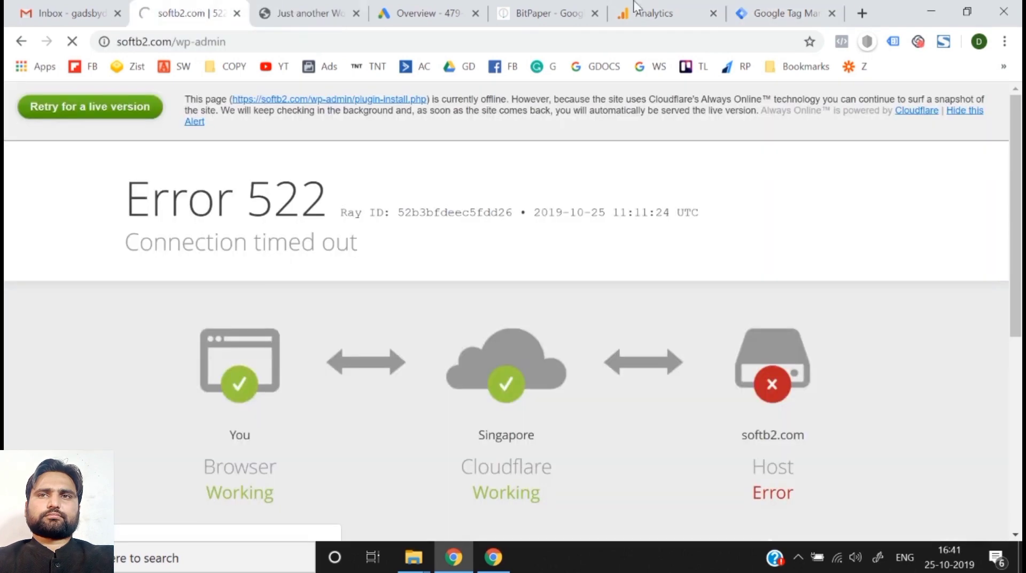
click(692, 7)
click(774, 5)
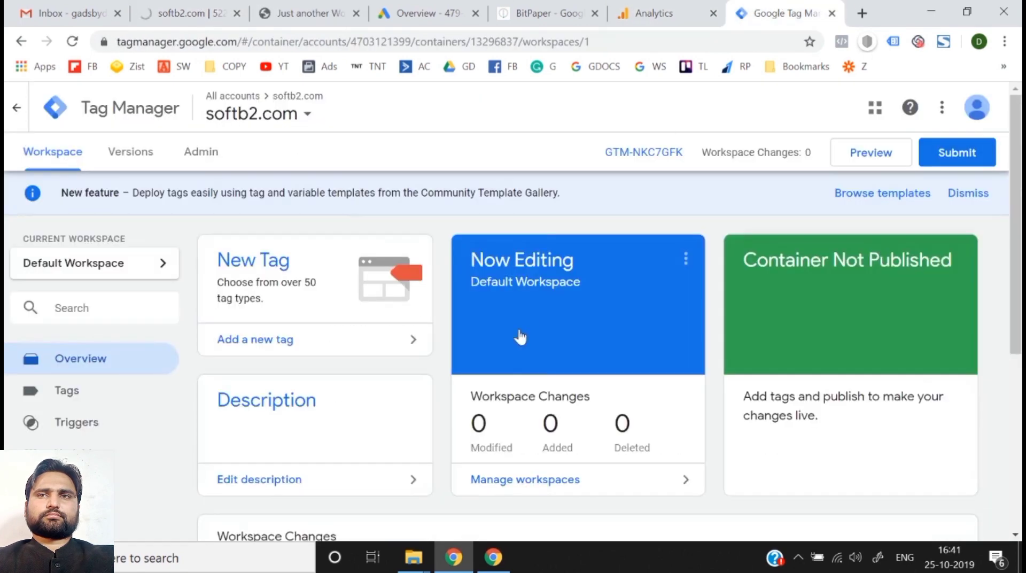
click(668, 6)
click(188, 2)
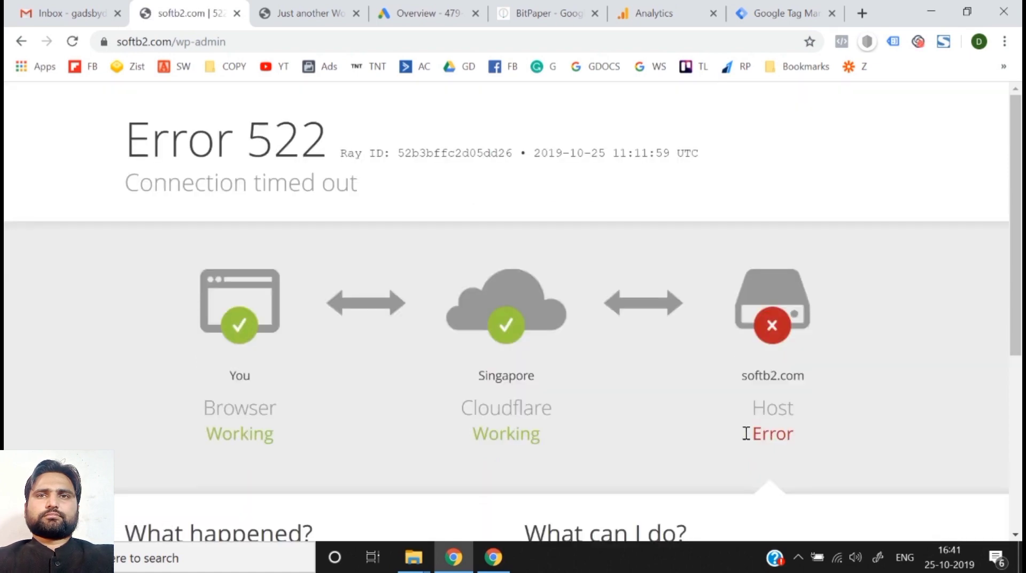
- Request the softb2.com/wp-admin address again to retry the WordPress dashboard
click(479, 41)
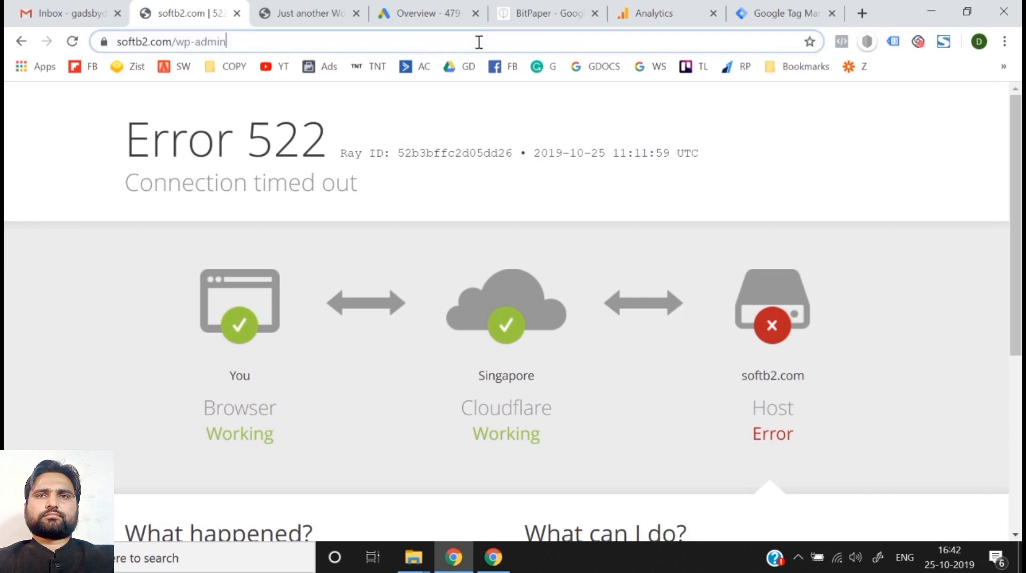
key(Return)
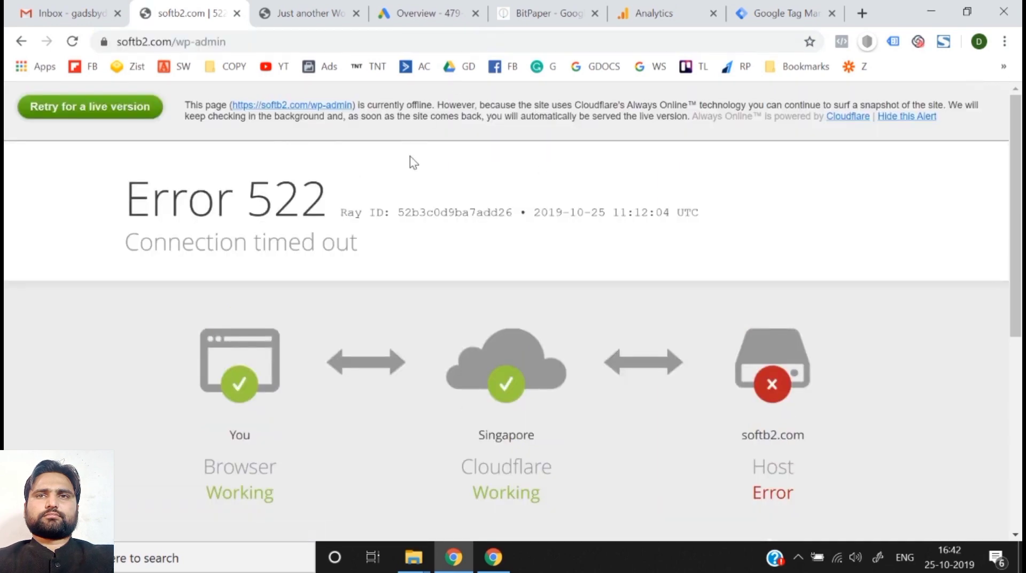
- Retry for the live version of softb2.com/wp-admin, checking the Google Analytics and Tag Manager pages while it loads
click(105, 110)
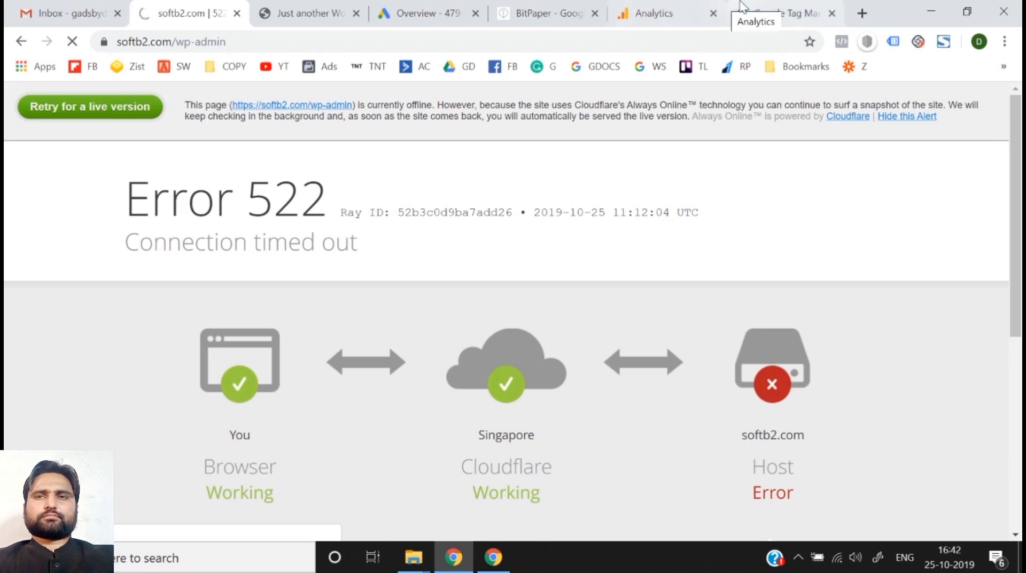
click(780, 13)
click(658, 13)
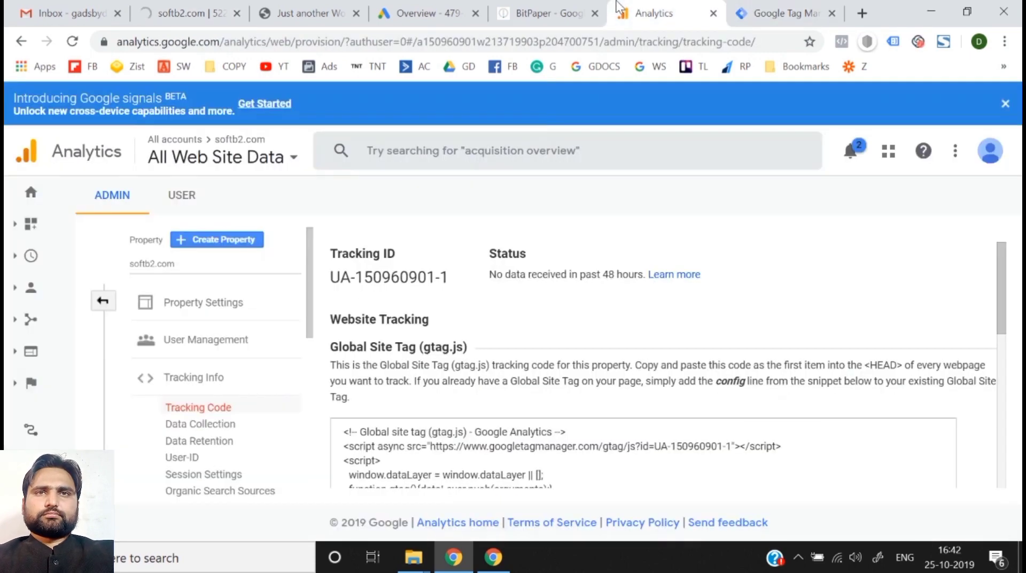
click(231, 4)
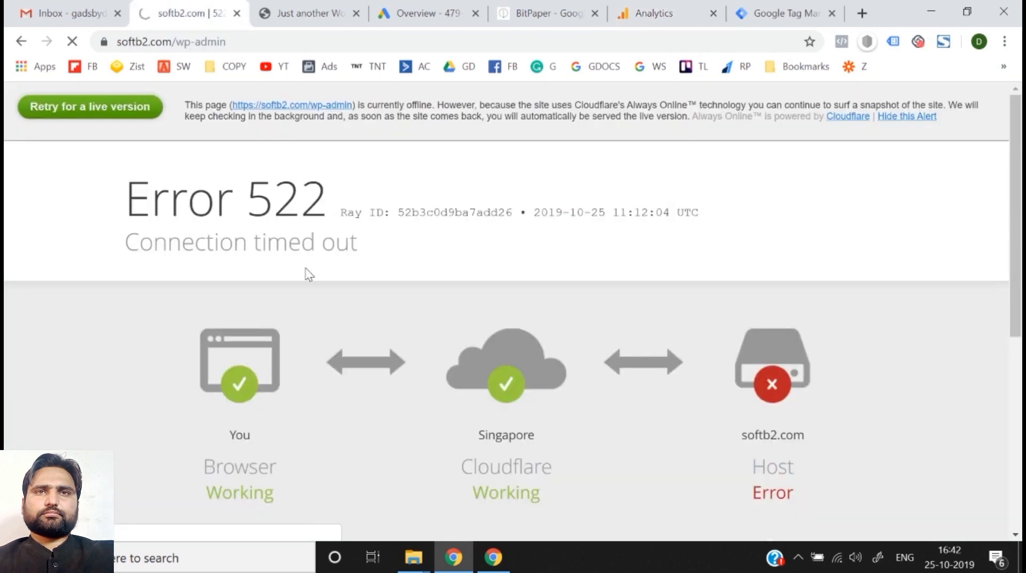
click(822, 2)
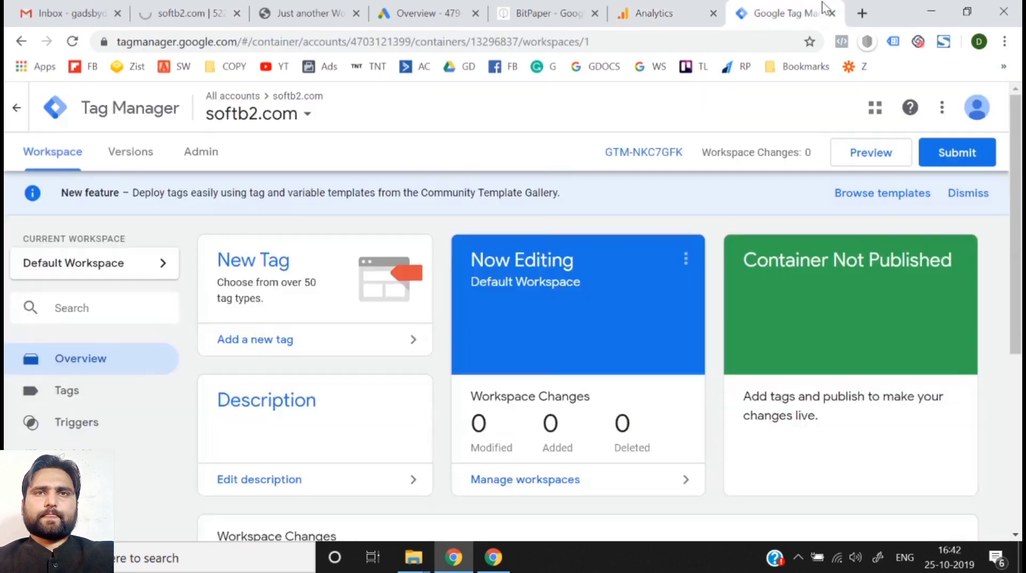
- Switch to Google Analytics and examine the tracking ID and Global Site Tag code for softb2.com
click(680, 2)
scroll(543, 276, down, 8)
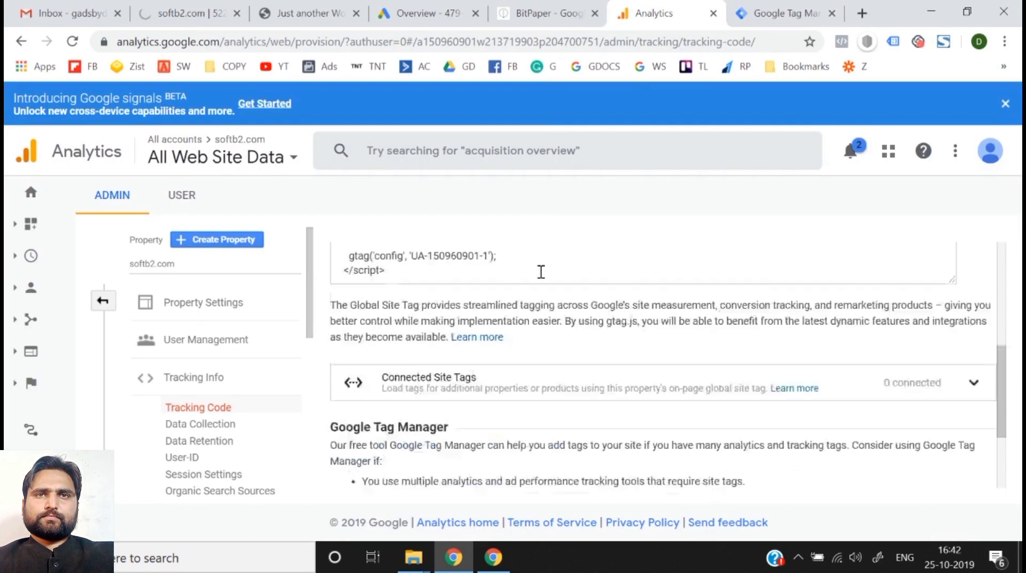
scroll(543, 278, up, 8)
scroll(542, 278, down, 8)
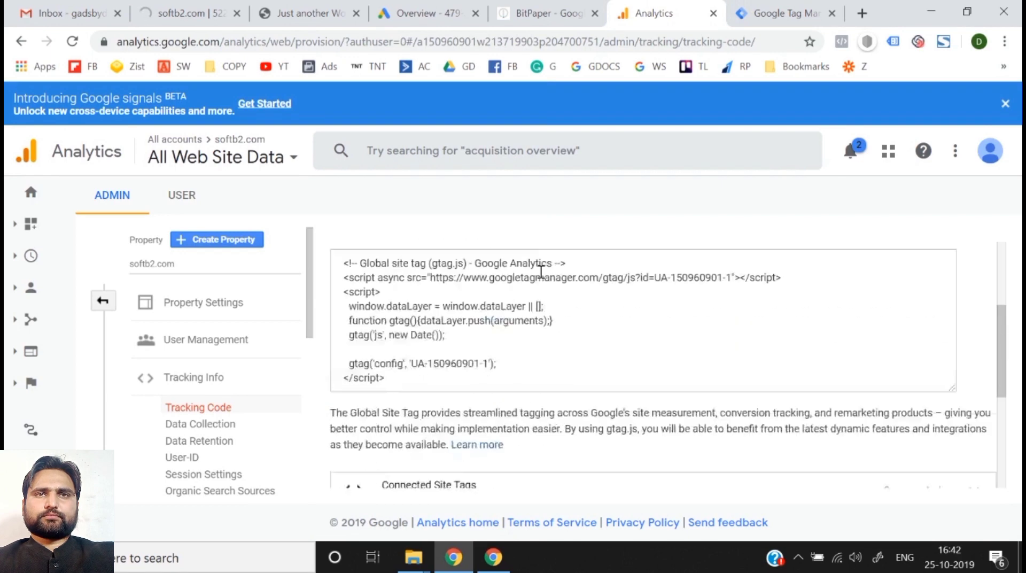
scroll(543, 278, up, 8)
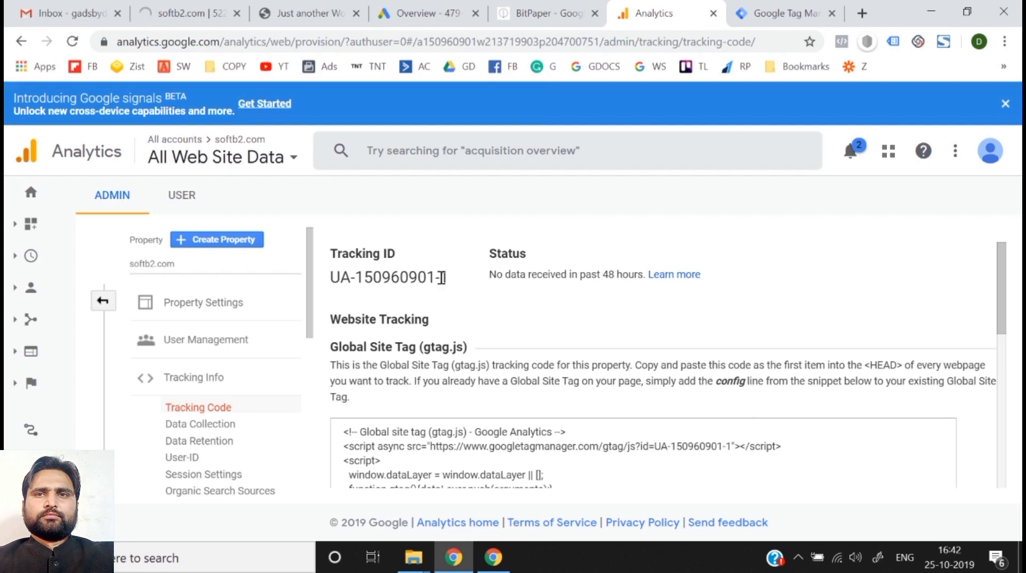
- Return to the Analytics admin overview and look through the account, property and view settings
click(105, 302)
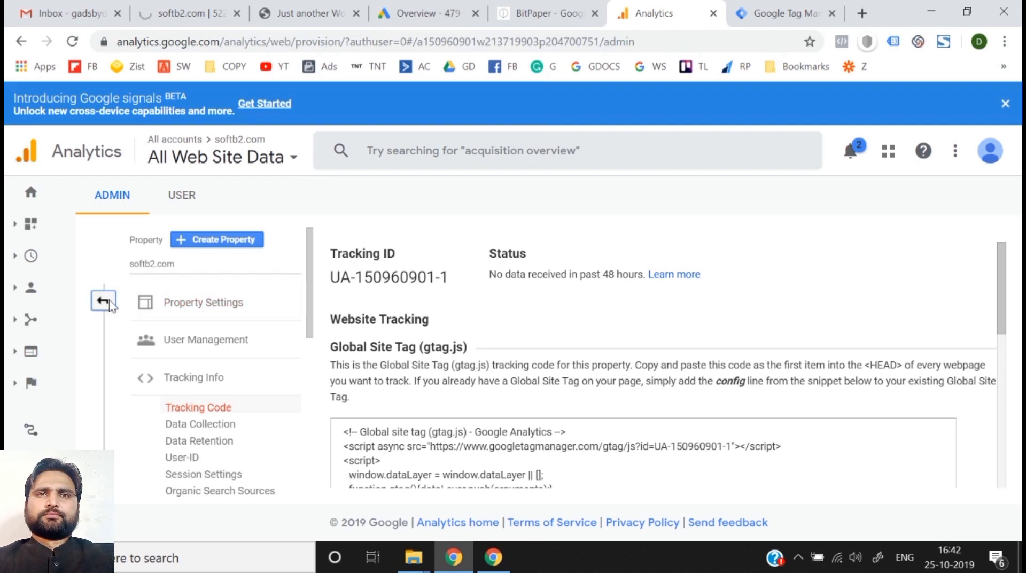
scroll(488, 426, down, 5)
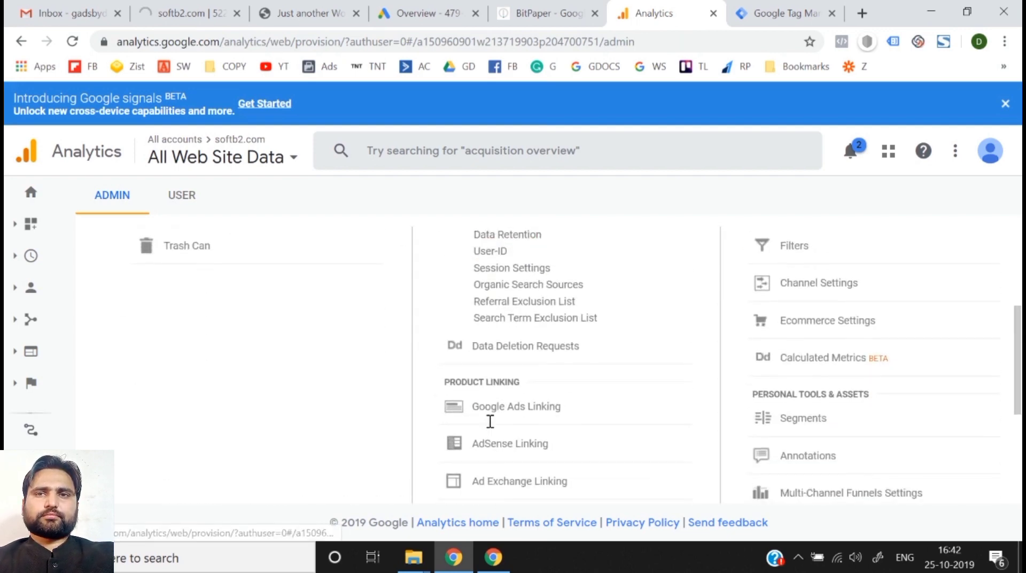
scroll(327, 402, up, 5)
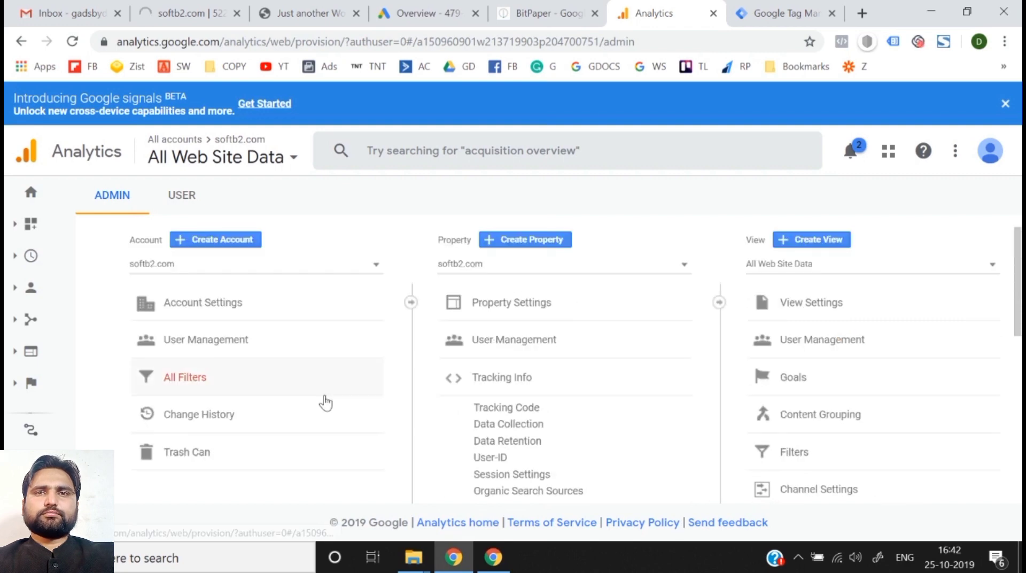
scroll(387, 416, down, 1)
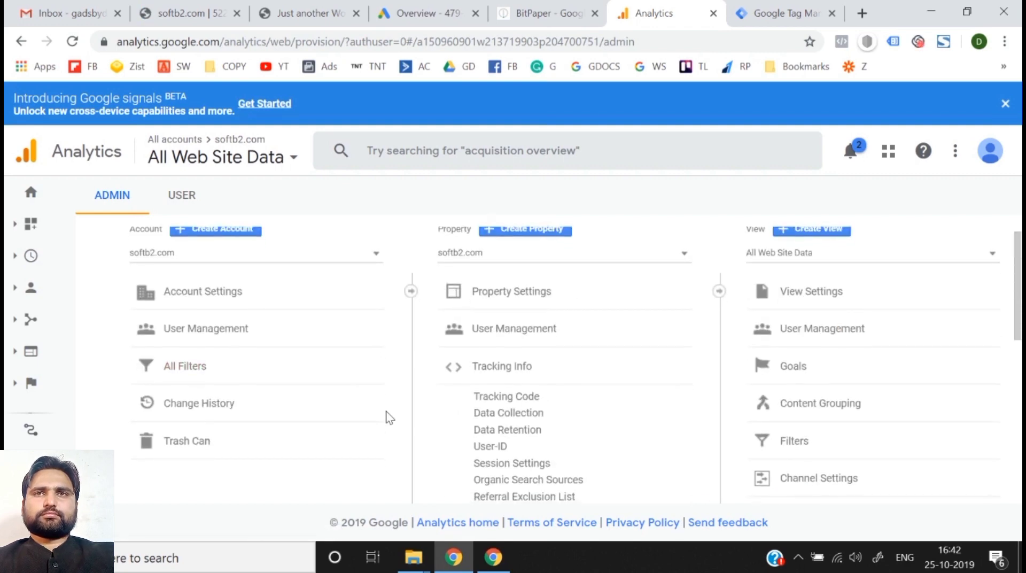
- Go back to the WordPress site, request softb2.com/wp-admin again and retry for its live version
click(224, 12)
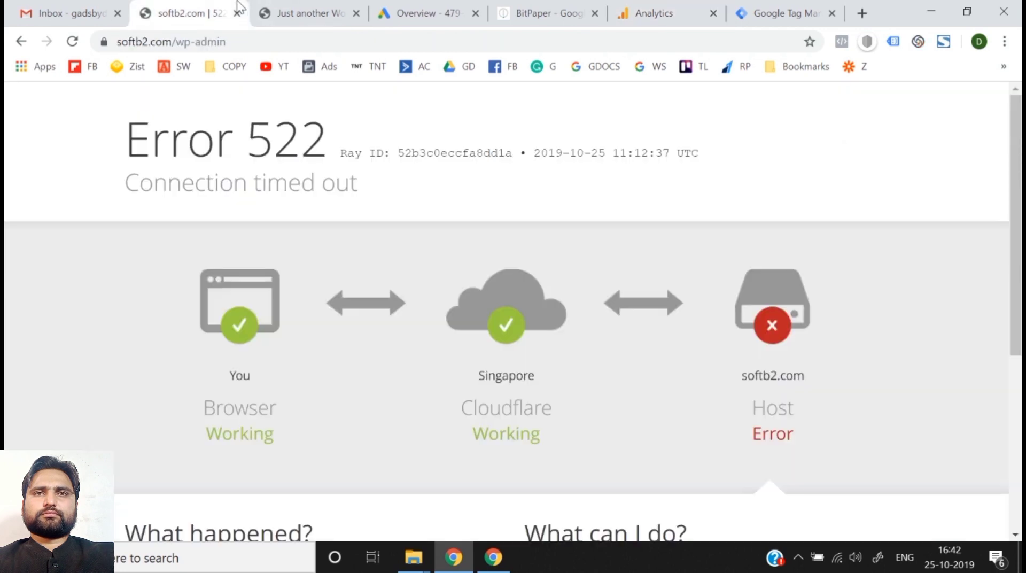
click(266, 44)
key(Return)
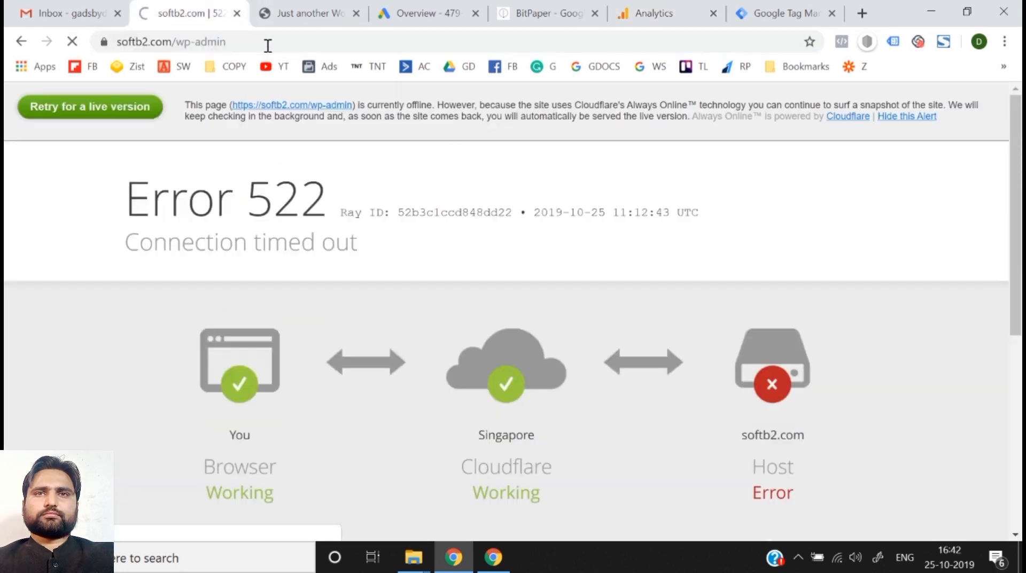
click(119, 105)
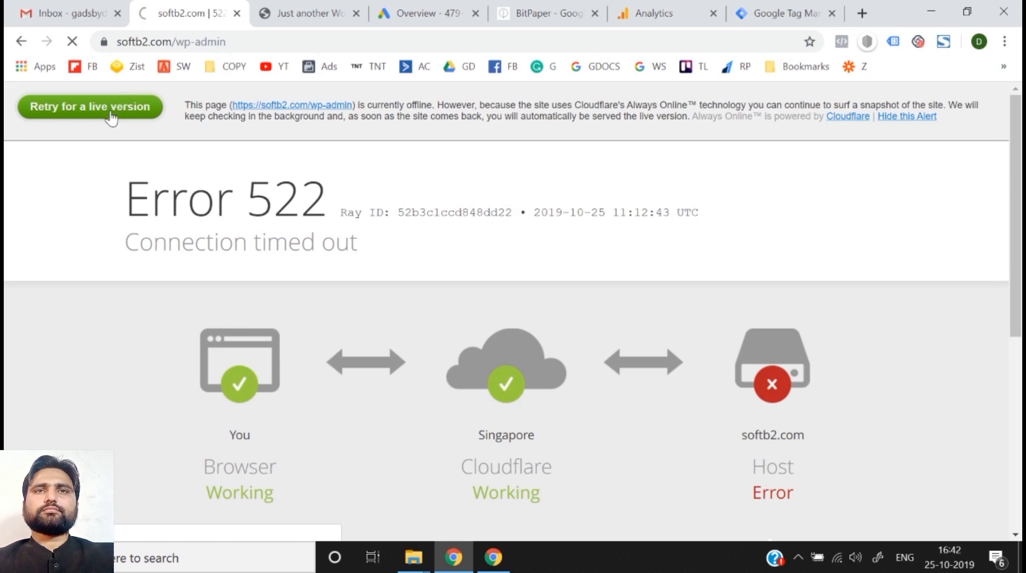
- In Google Analytics, start a Google Ads link group for the softb2.com property and select the Google Ads account to link
click(658, 11)
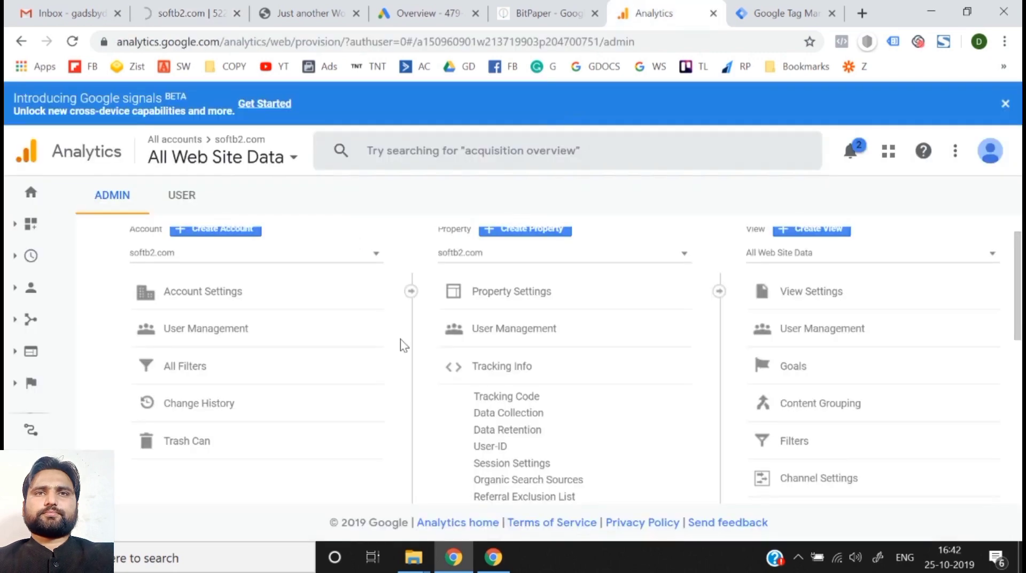
scroll(230, 477, down, 5)
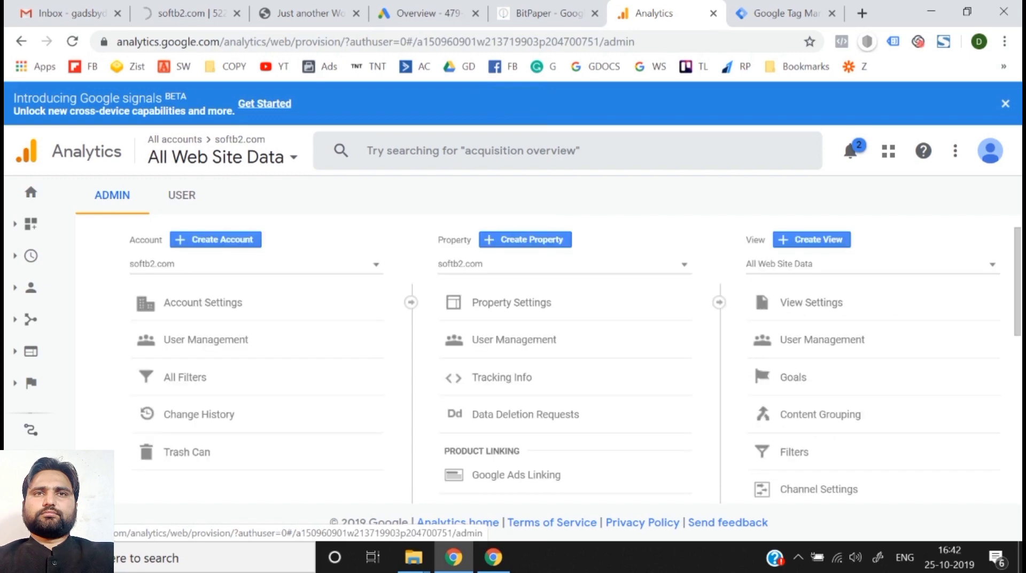
scroll(572, 320, down, 6)
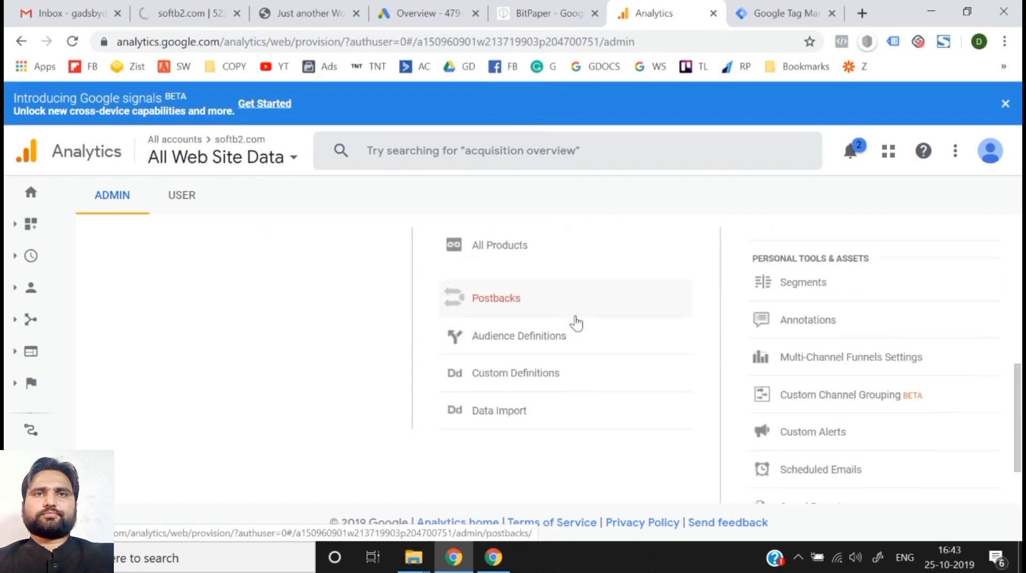
scroll(504, 380, up, 3)
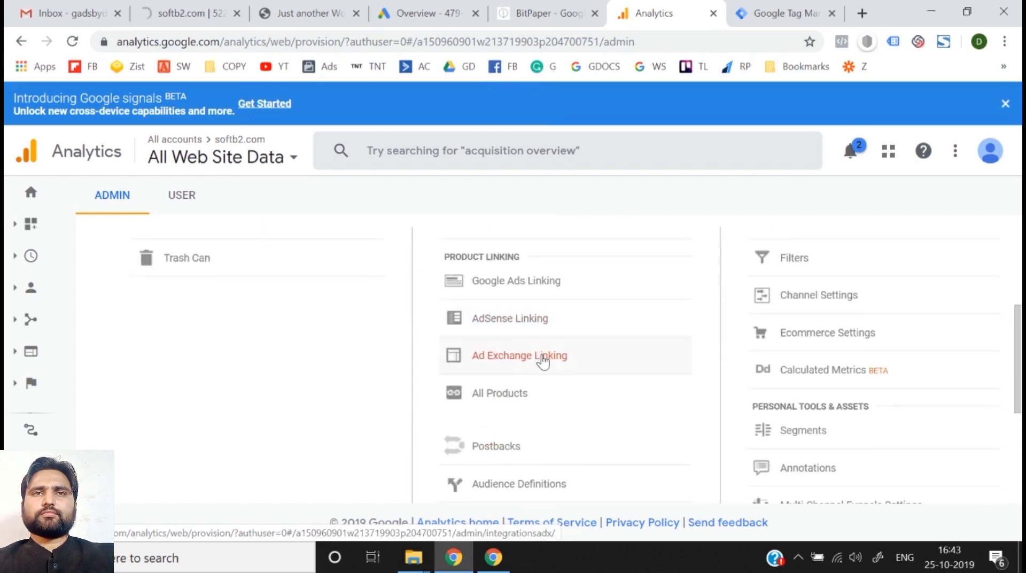
scroll(541, 360, up, 1)
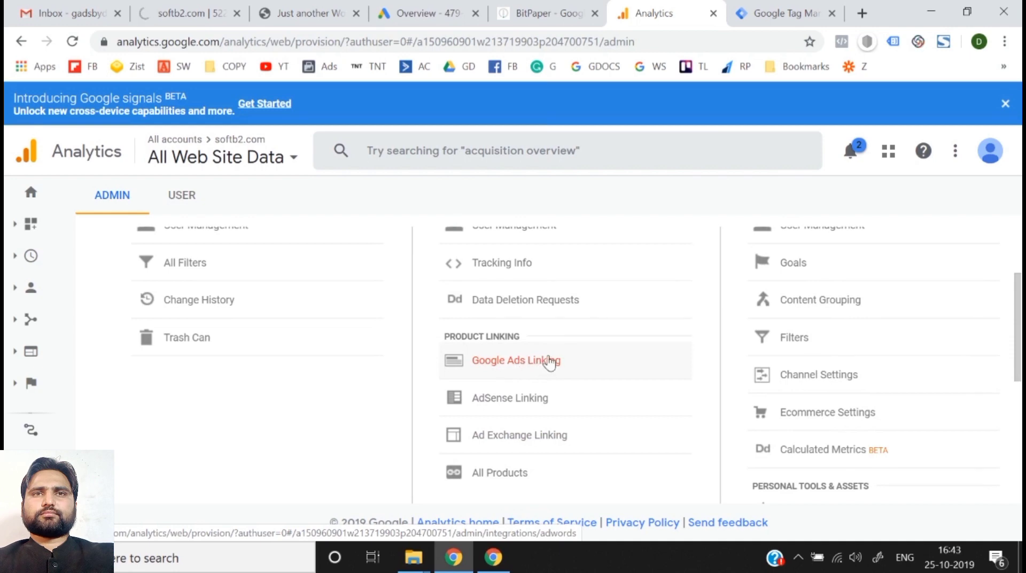
click(523, 369)
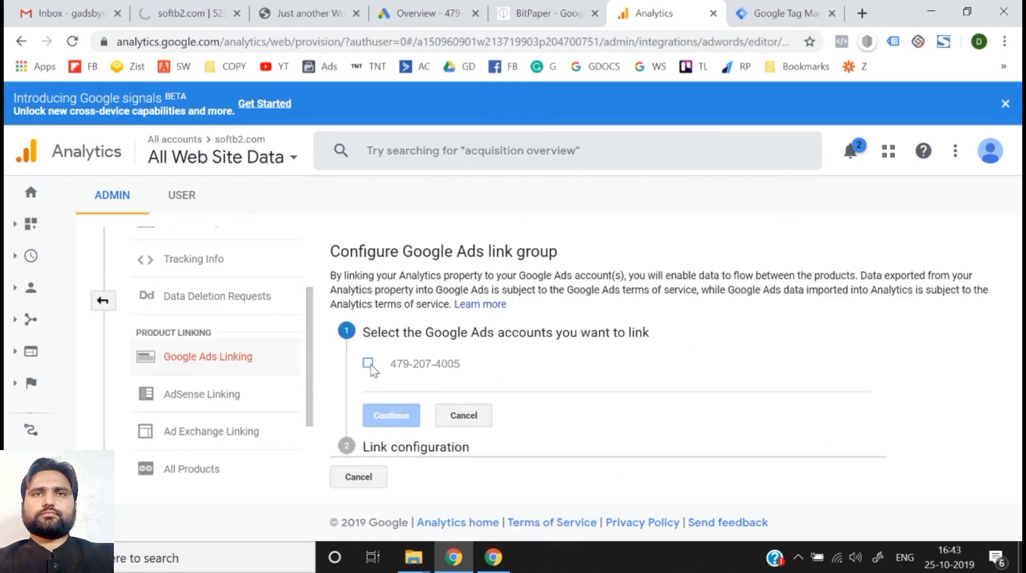
click(369, 364)
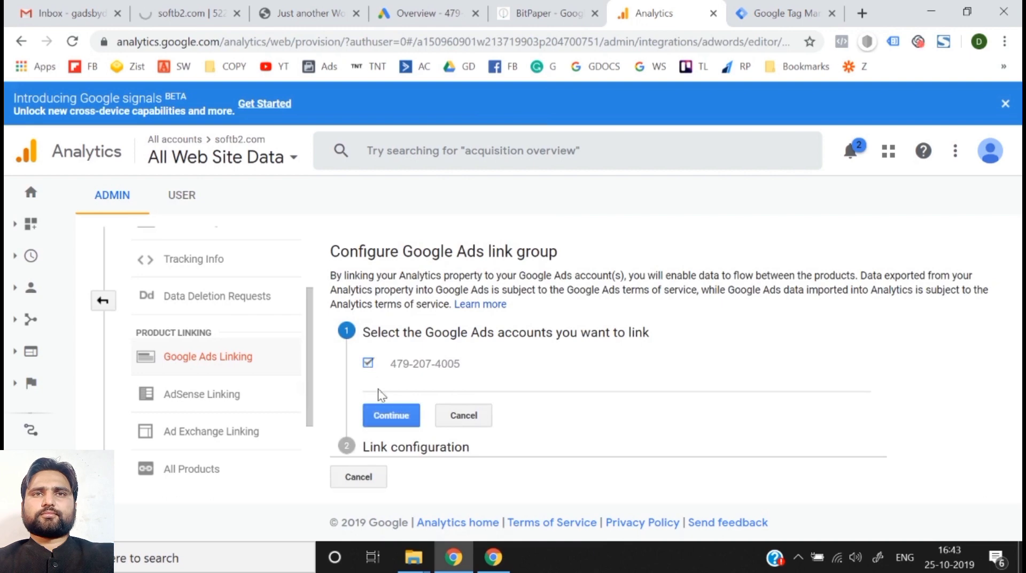
click(390, 422)
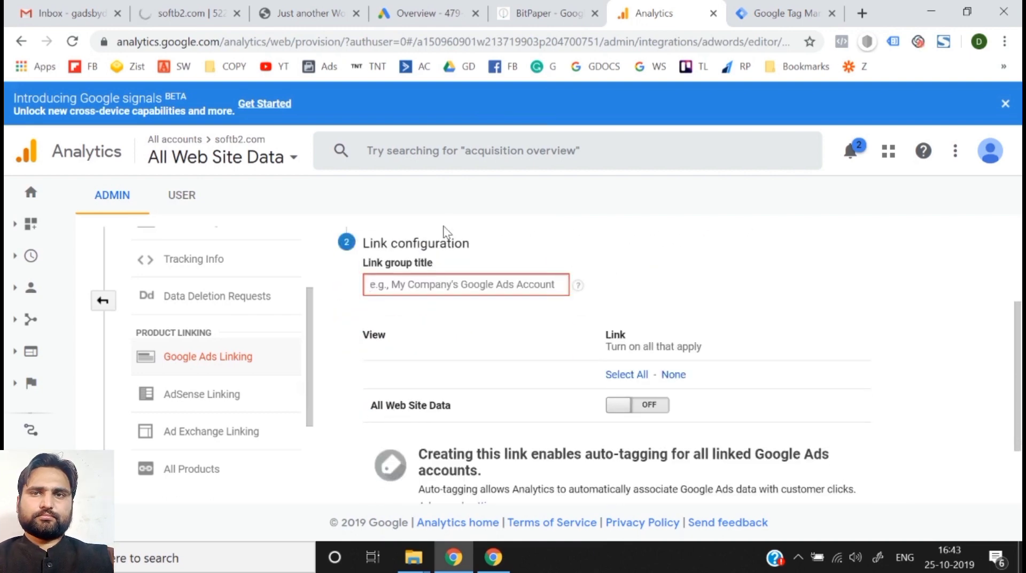
- Title the link group Softb2 and turn on linking for the All Web Site Data view
click(414, 284)
text(So)
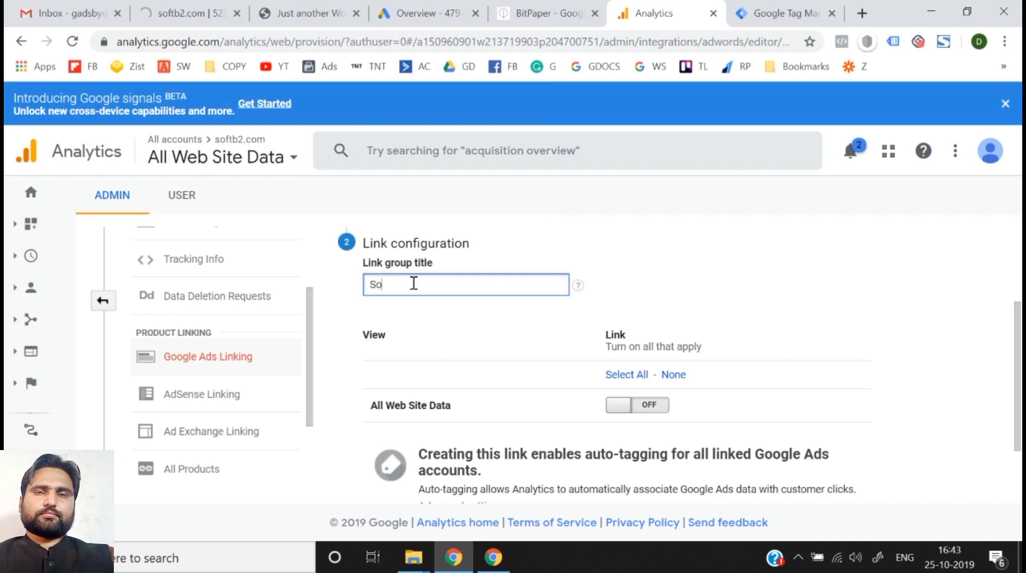
text(ftb2)
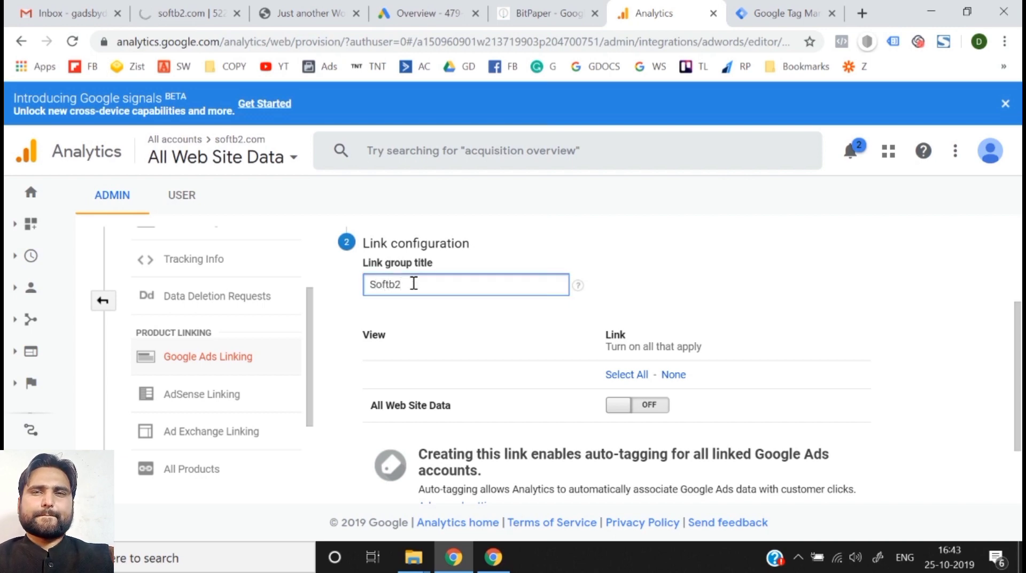
scroll(521, 402, down, 1)
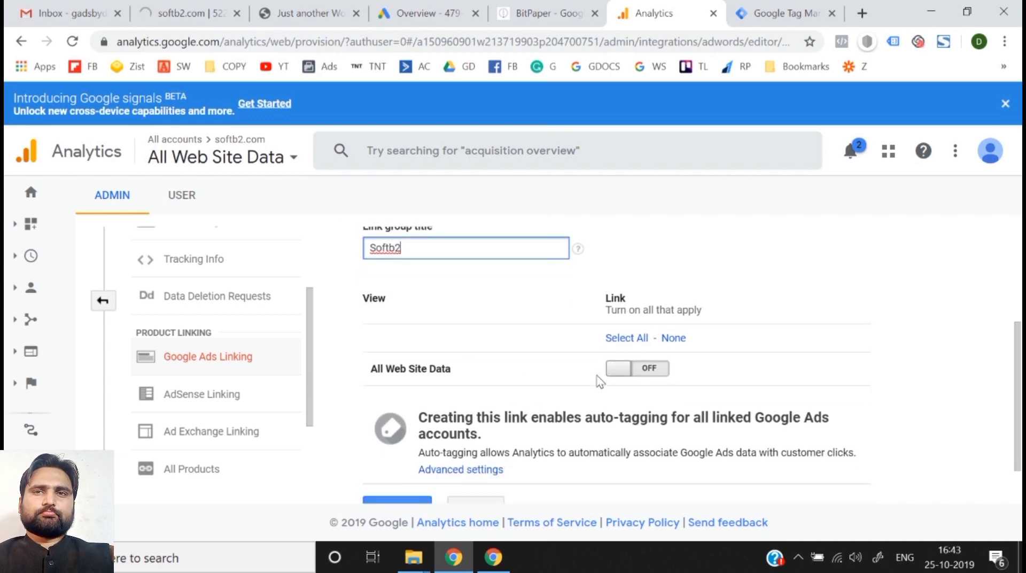
click(651, 369)
scroll(652, 373, down, 1)
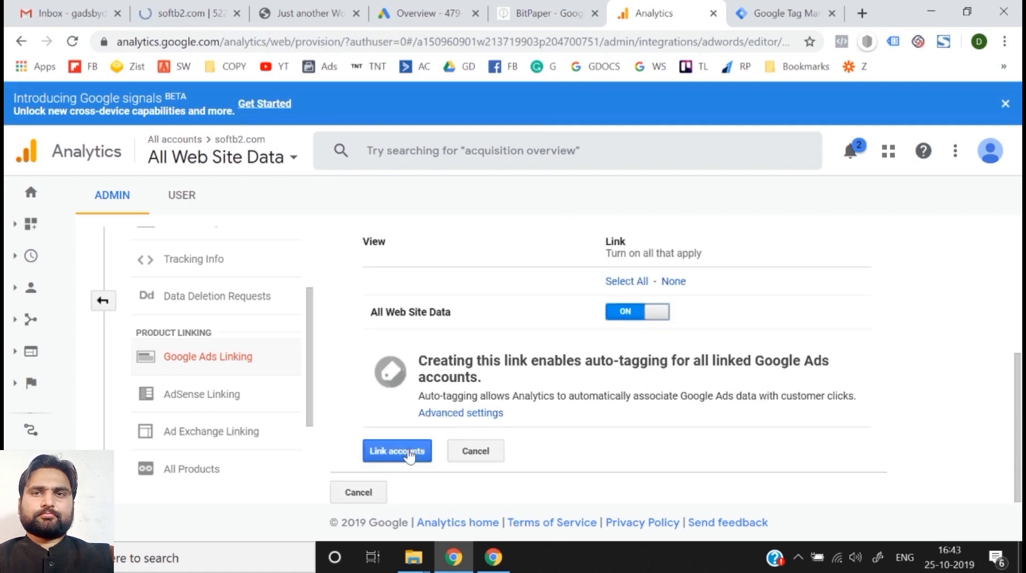
- Review the advanced auto-tagging settings, keep auto-tagging enabled on all linked Google Ads accounts, and link the accounts
click(468, 414)
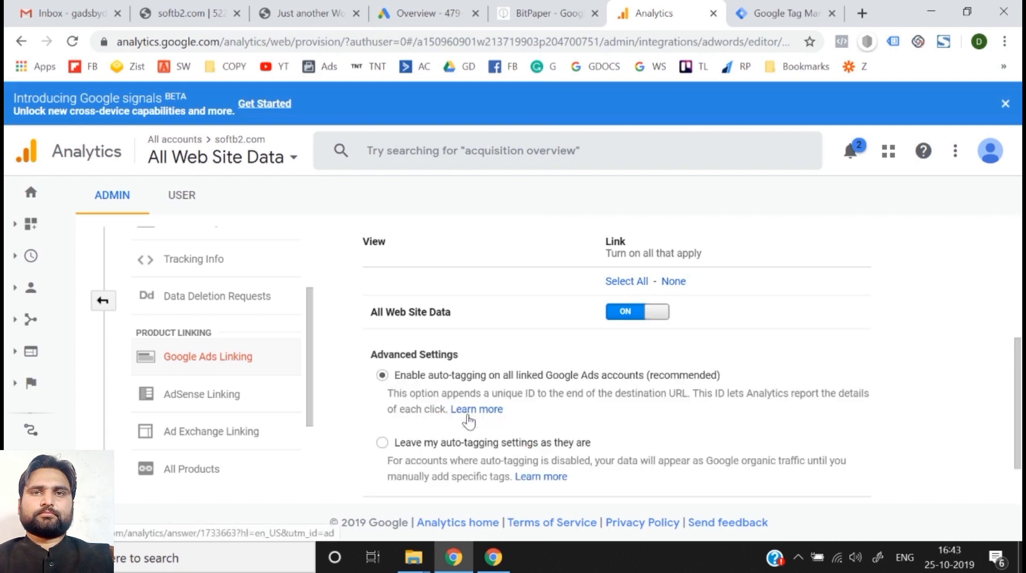
scroll(468, 422, down, 1)
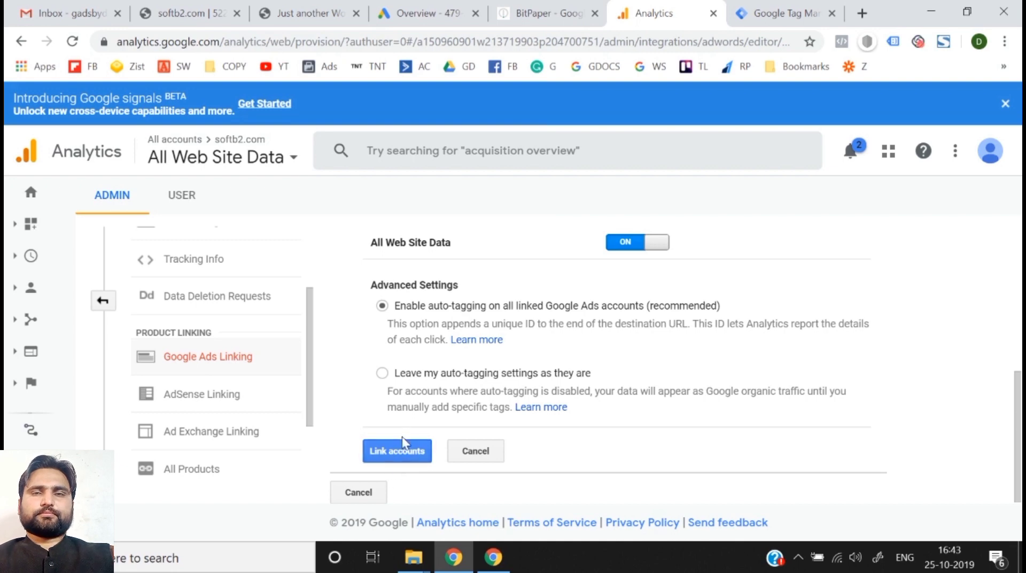
click(395, 455)
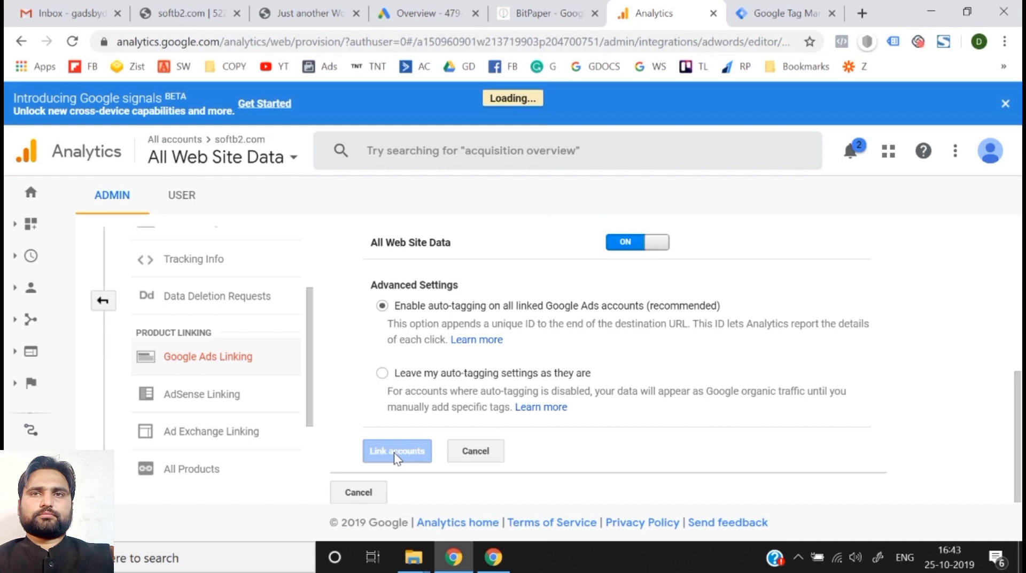
- Review the completed link group configuration, finish the Google Ads linking setup and return to the Analytics admin overview
scroll(395, 454, up, 5)
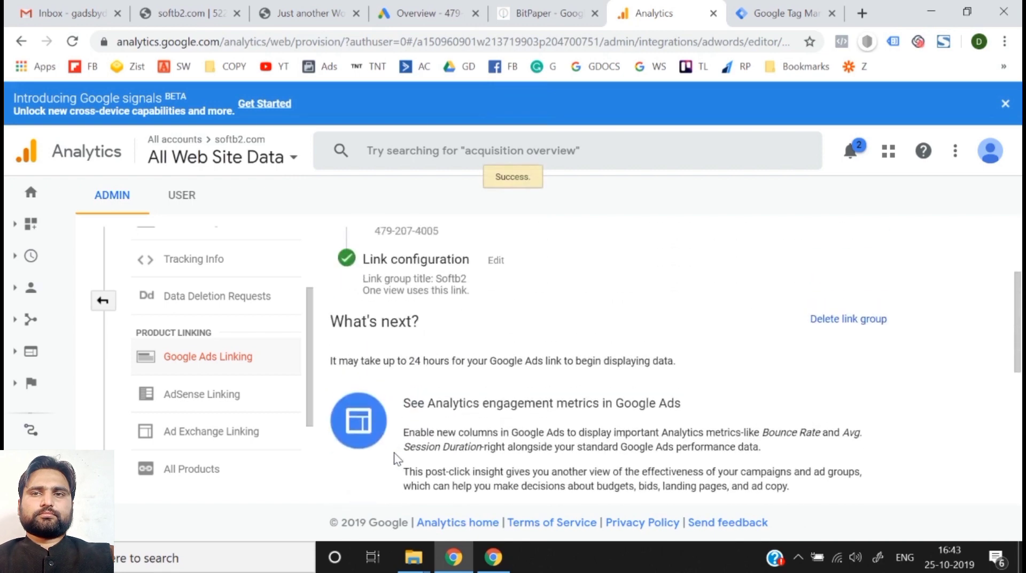
scroll(397, 458, up, 3)
scroll(397, 459, down, 1)
scroll(397, 458, up, 1)
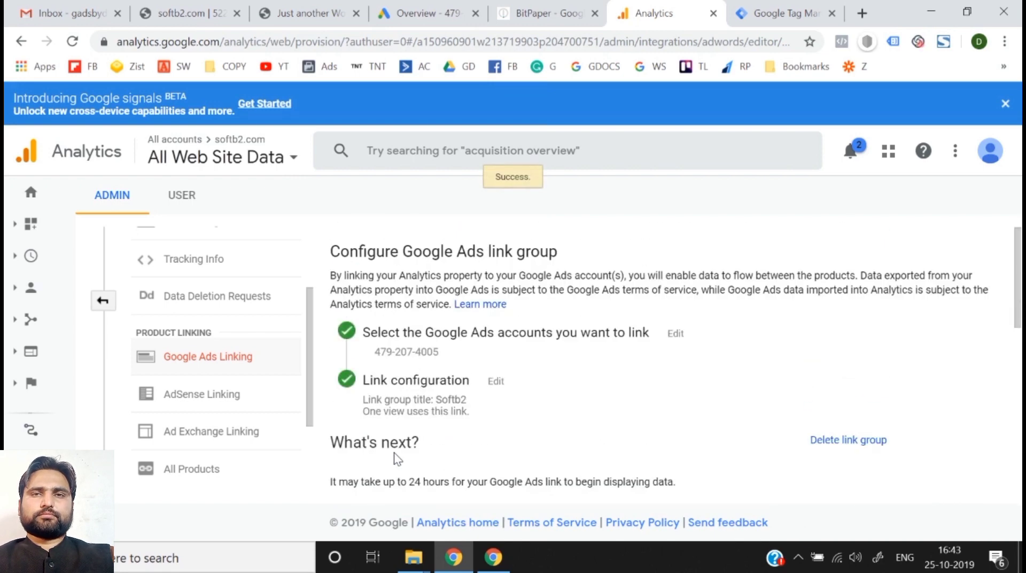
scroll(393, 453, down, 8)
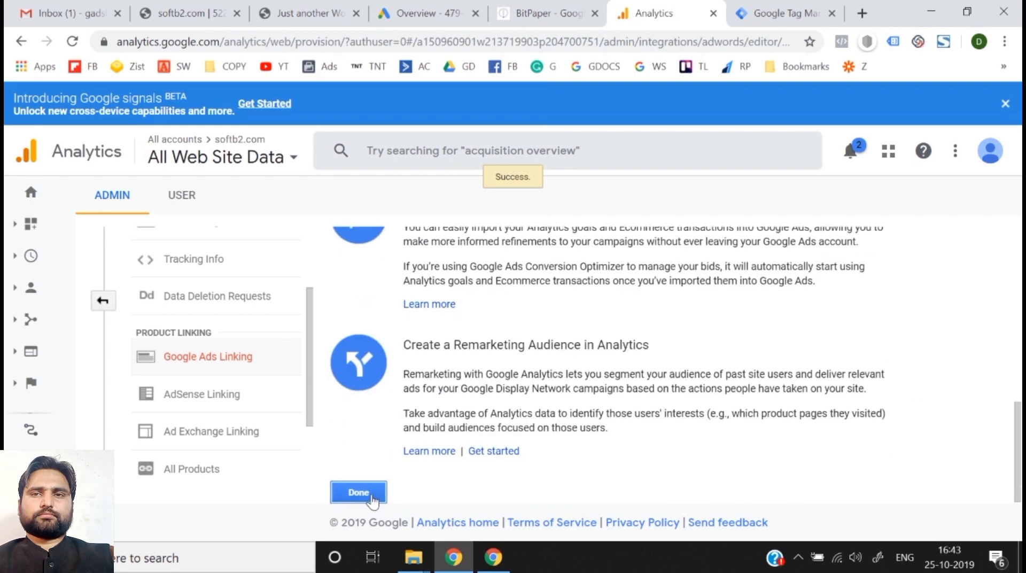
click(372, 497)
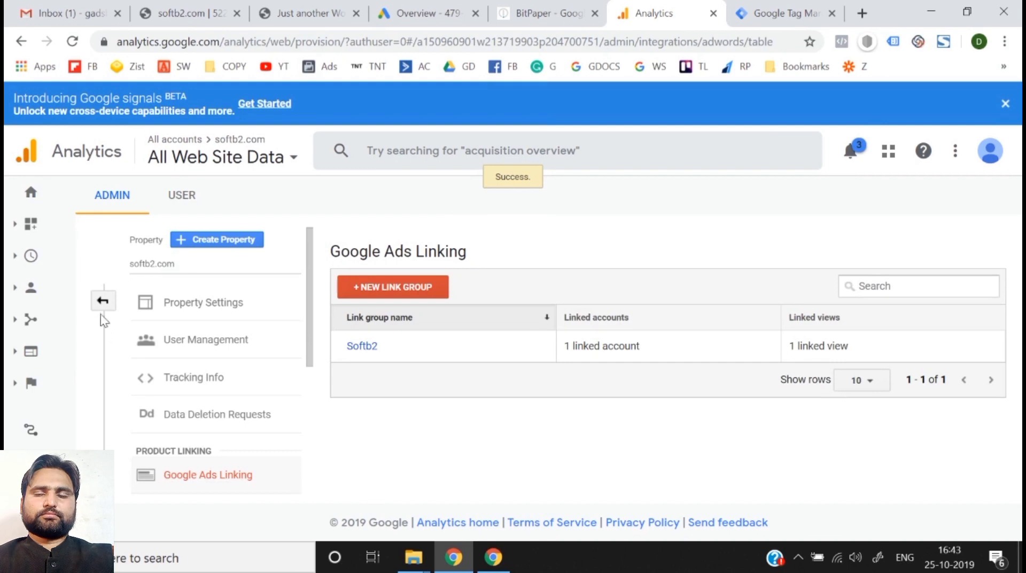
click(102, 301)
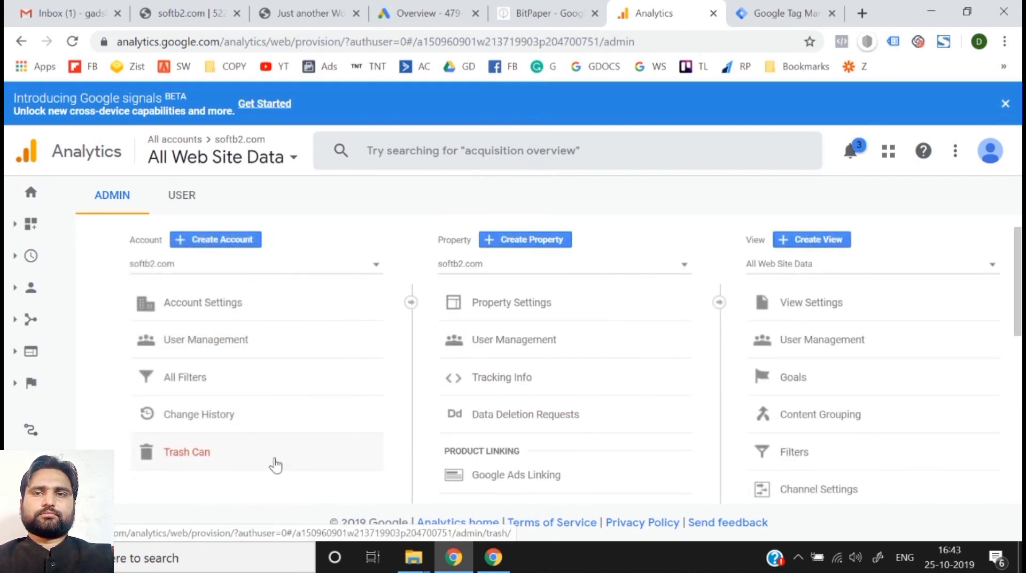
- Switch to the WordPress site and request the softb2.com/wp-admin address once more
click(203, 14)
click(324, 33)
key(Return)
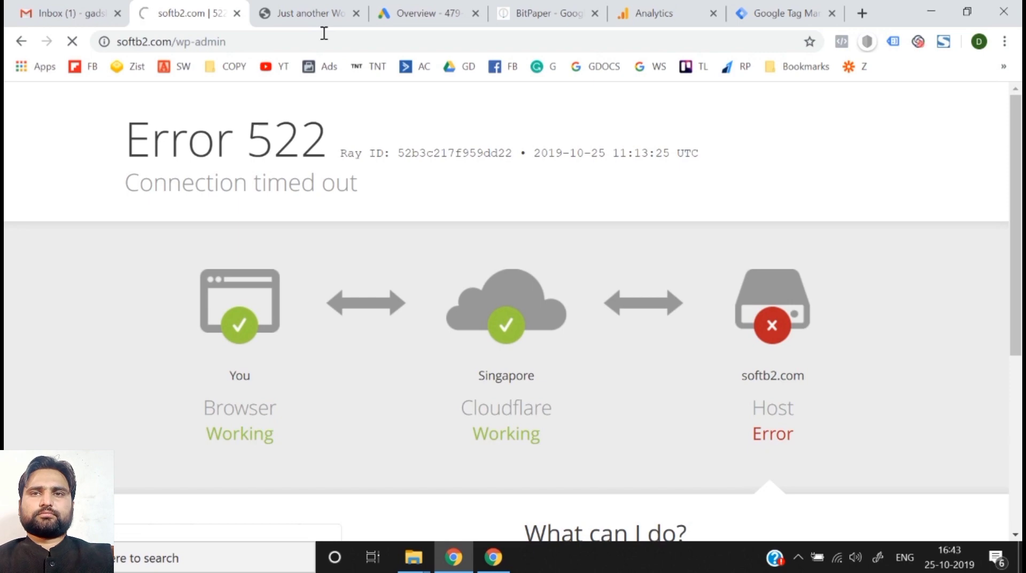
click(631, 13)
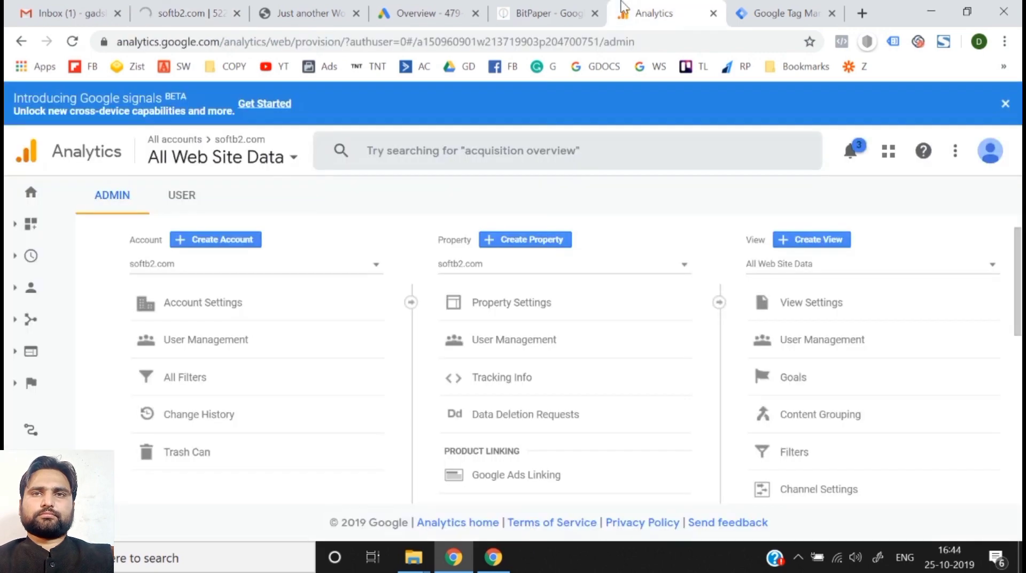
click(213, 6)
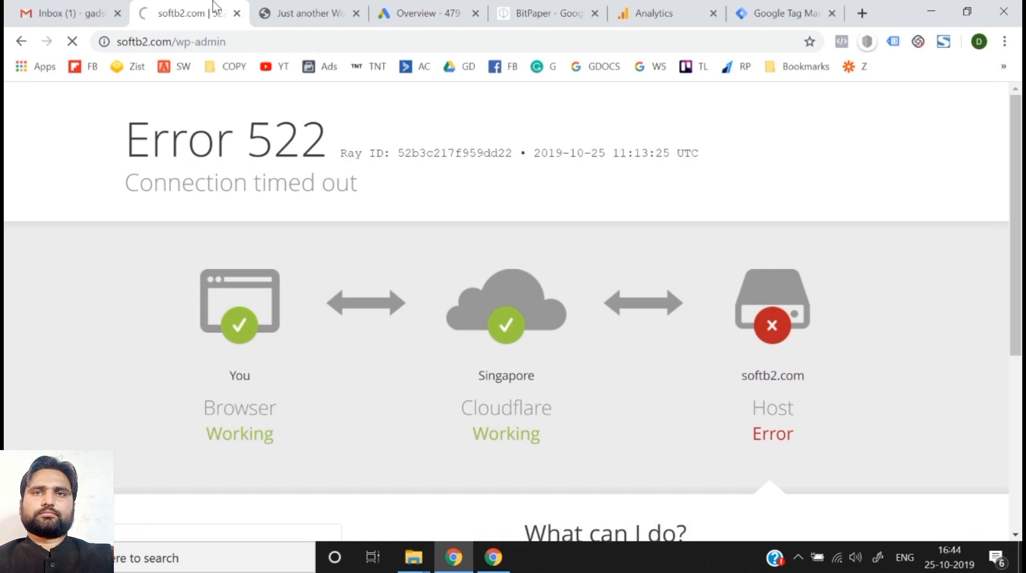
click(658, 11)
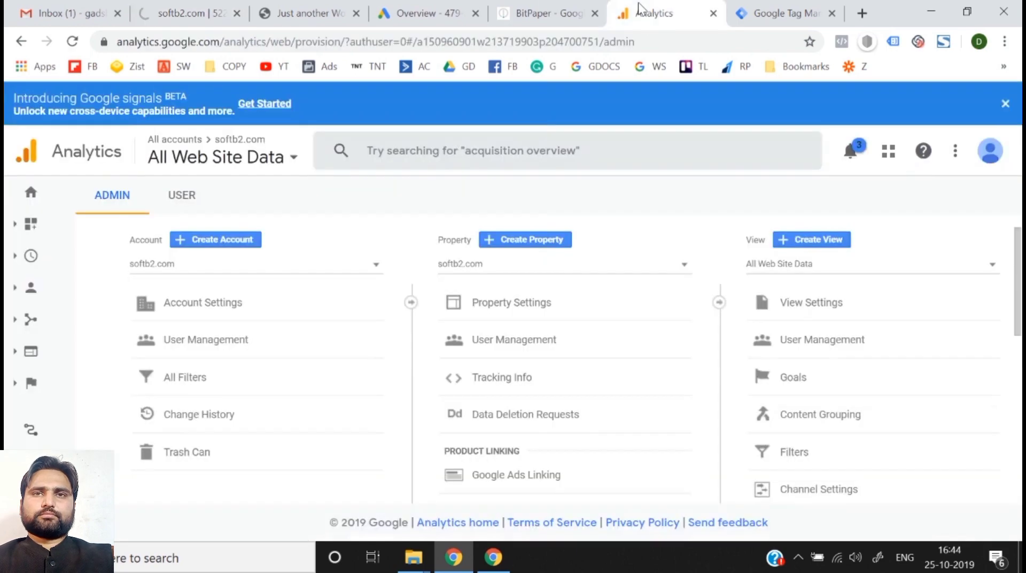
click(754, 7)
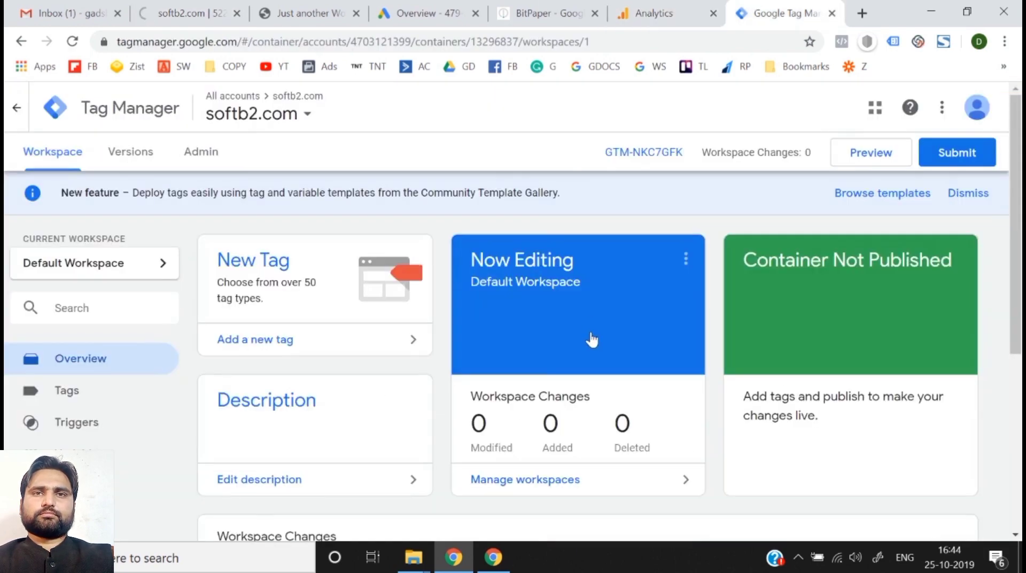
scroll(592, 338, down, 3)
scroll(590, 330, up, 3)
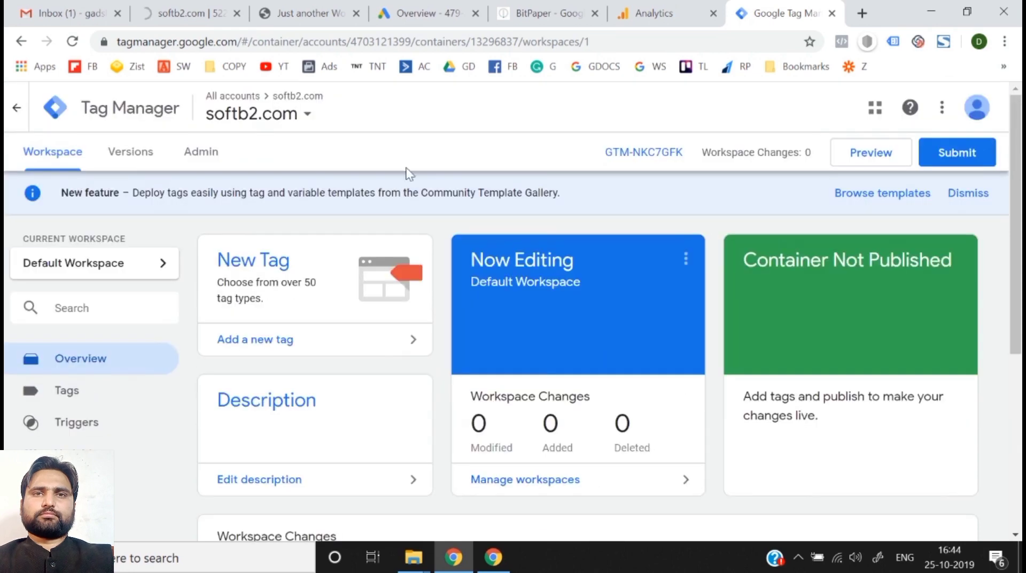
- Retry the live version of the softb2.com admin page, and request the softb2.com home page instead
click(190, 12)
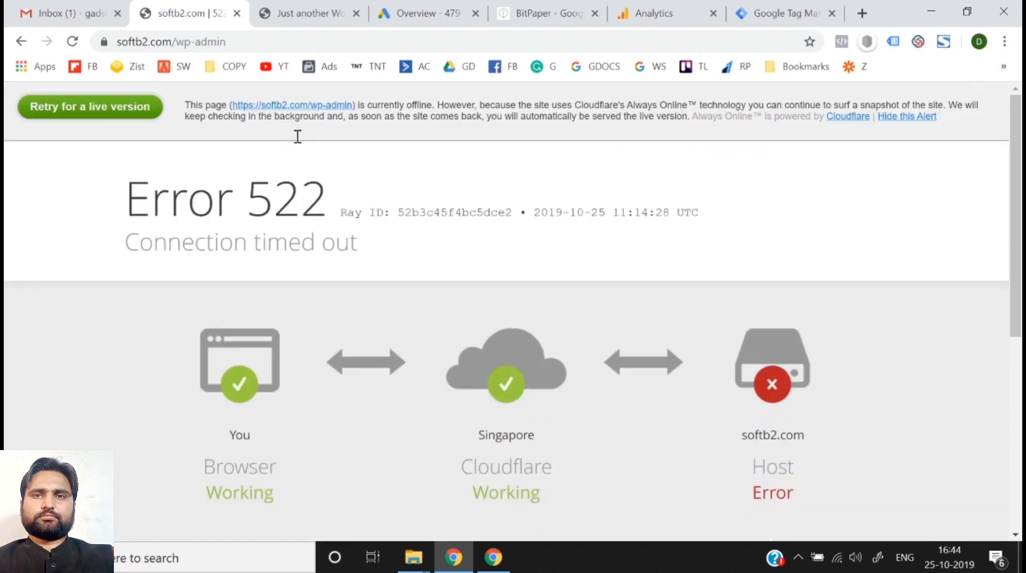
click(77, 106)
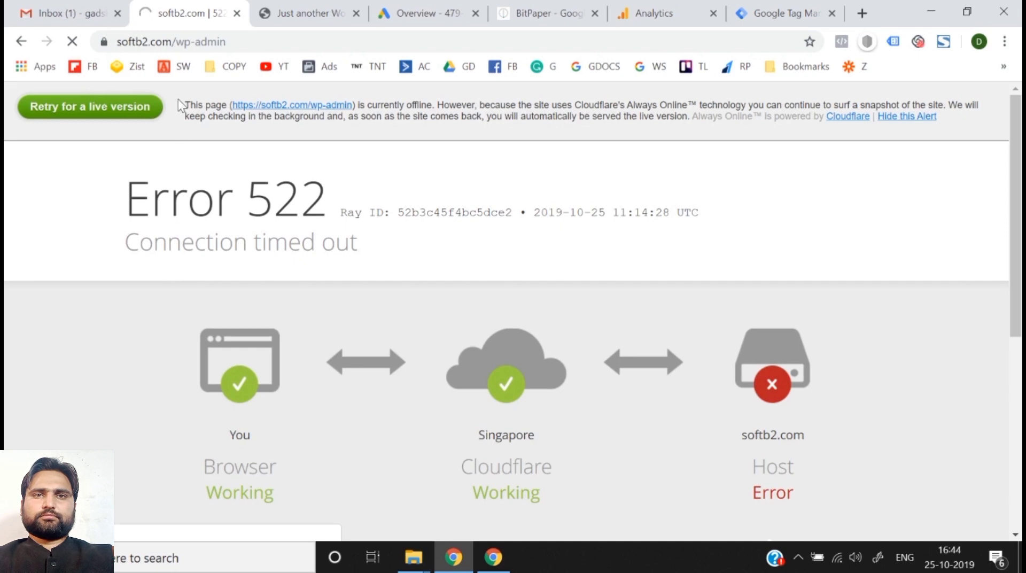
click(175, 42)
drag(176, 41, 277, 45)
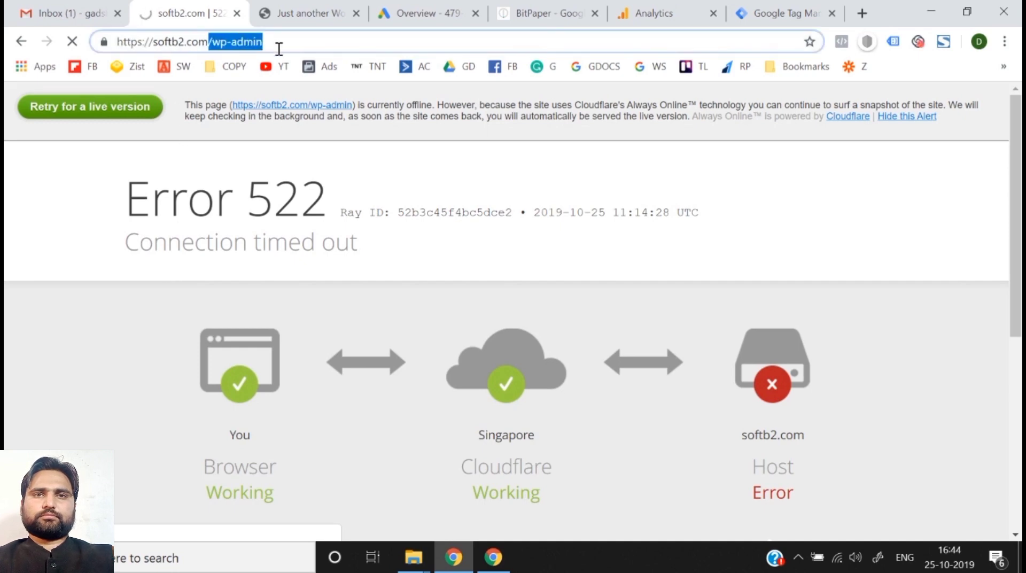
key(BackSpace)
key(Return)
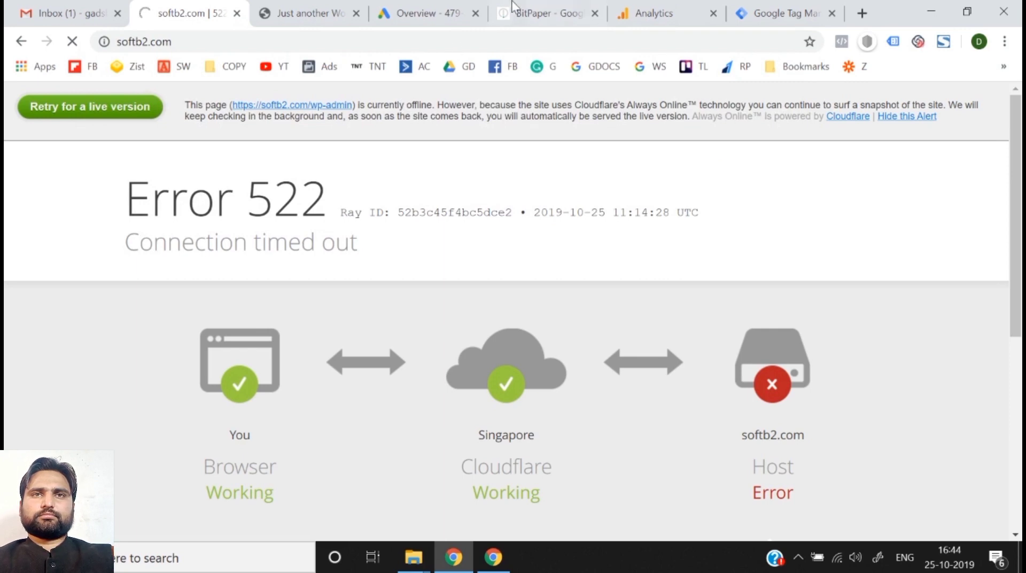
click(402, 3)
click(672, 1)
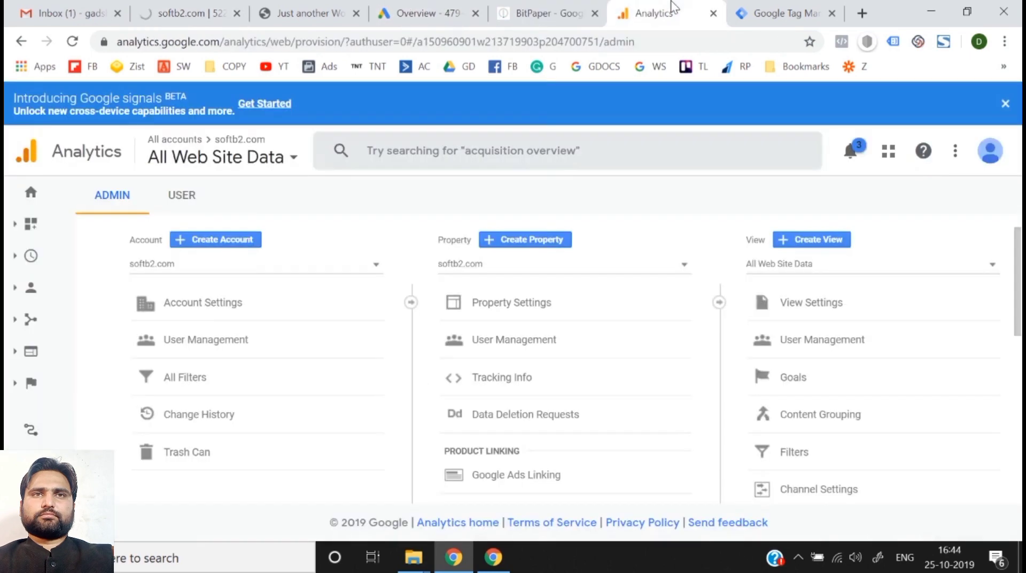
scroll(502, 391, down, 6)
scroll(503, 390, up, 5)
scroll(503, 387, up, 3)
click(187, 13)
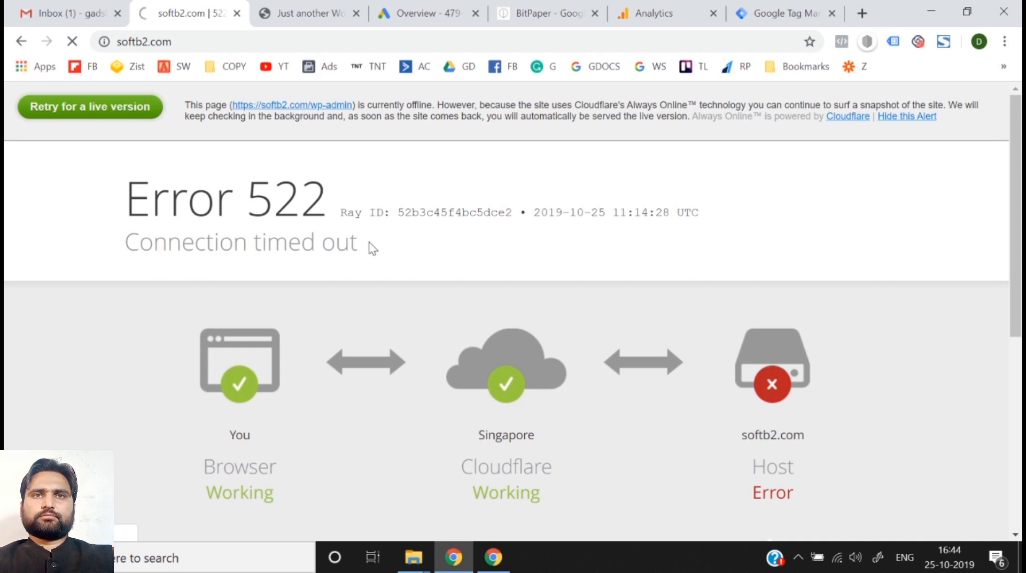
click(104, 1)
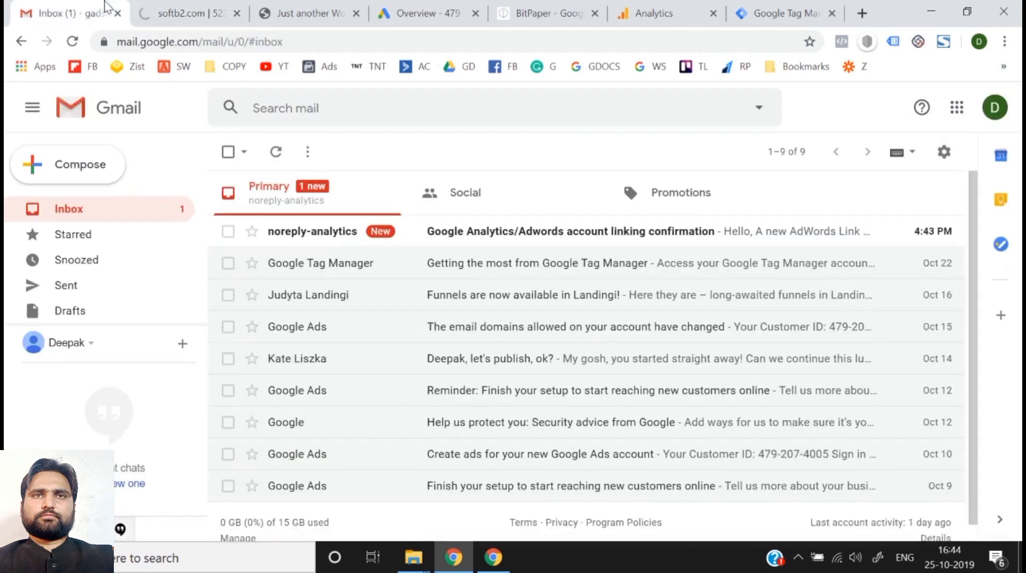
click(230, 5)
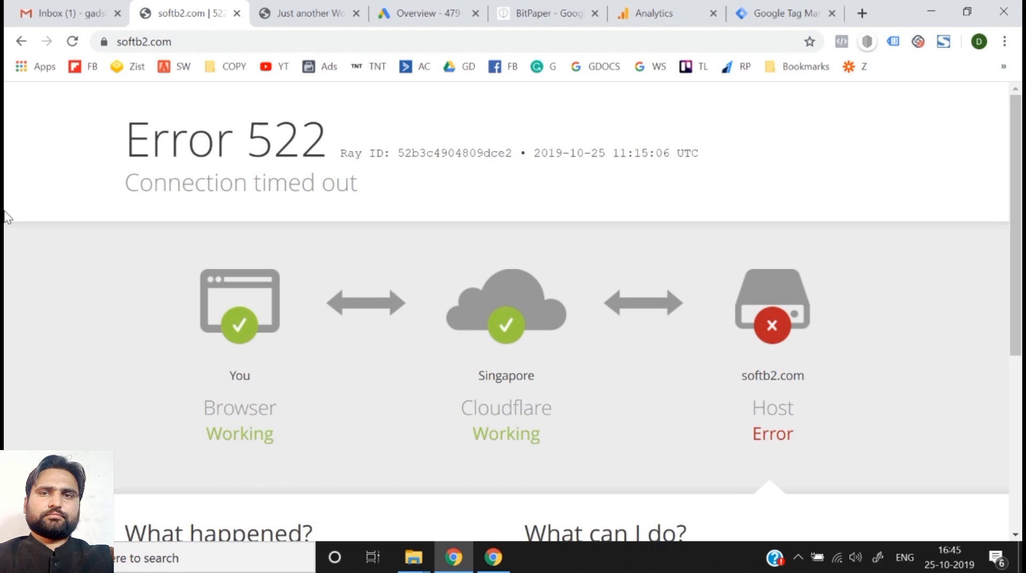
- Try to reach the softb2.com home page by reloading its address and retrying for the live version
click(229, 46)
key(Return)
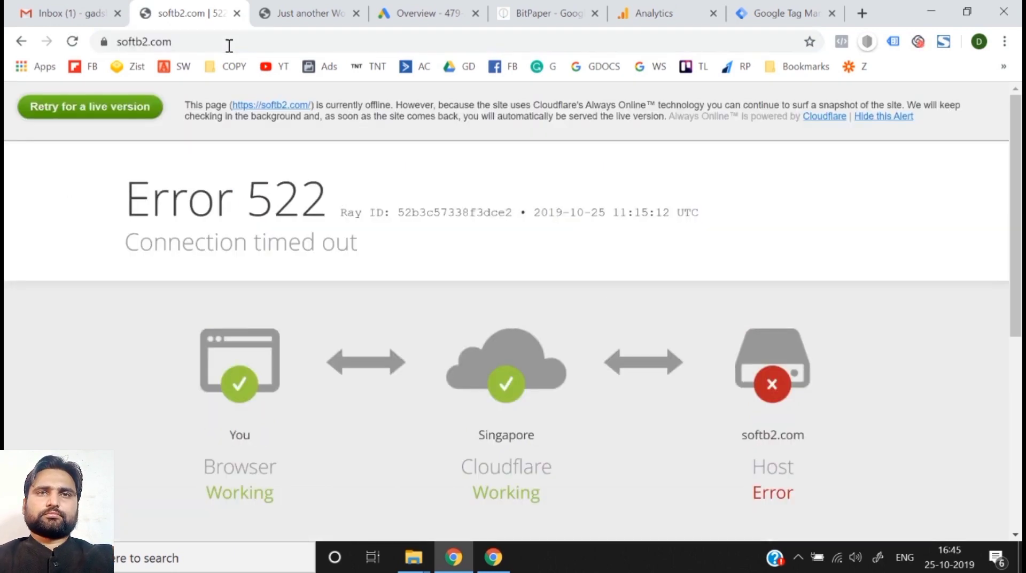
click(108, 111)
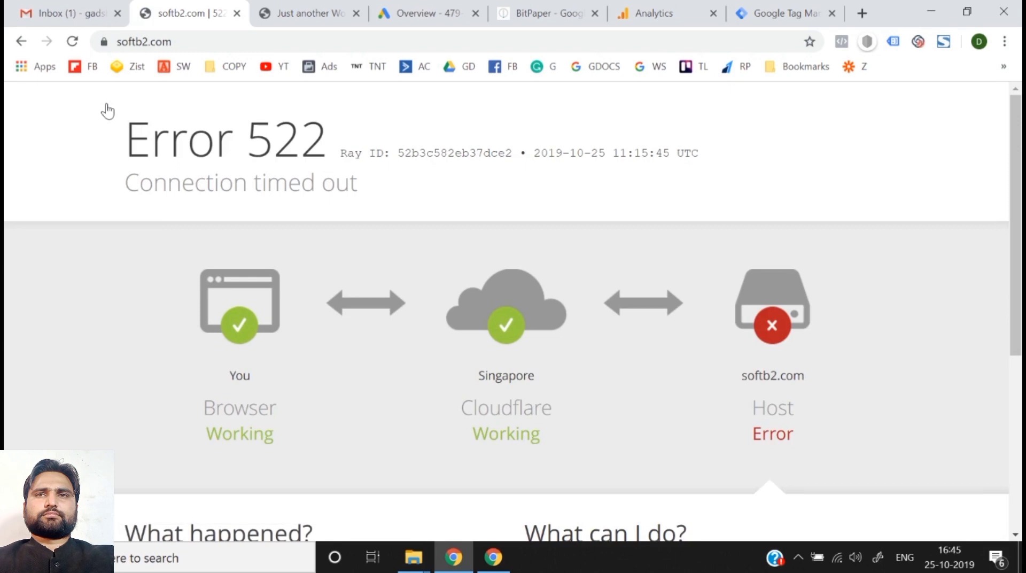
click(193, 44)
key(Return)
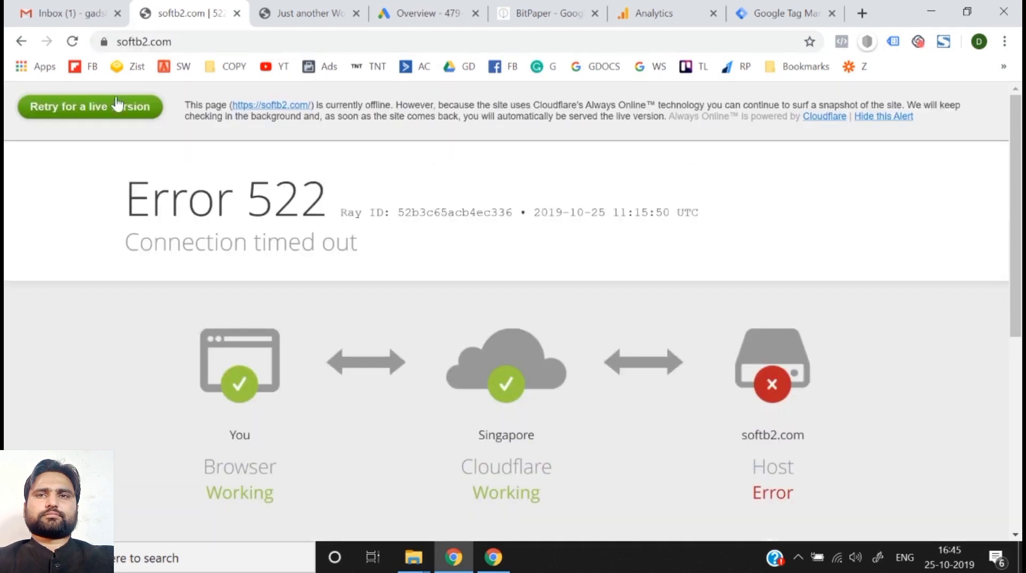
click(112, 108)
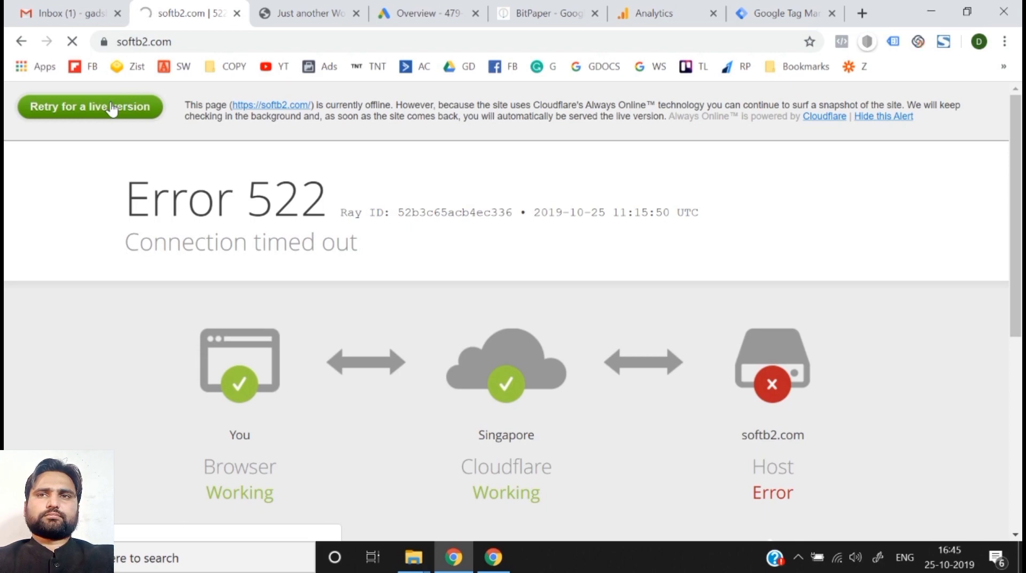
click(655, 14)
click(165, 6)
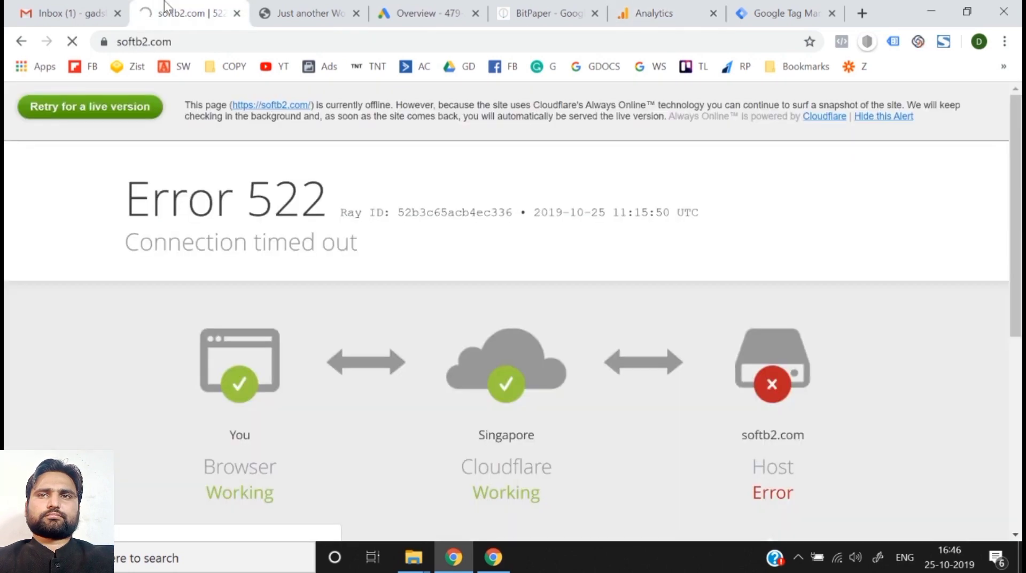
click(700, 8)
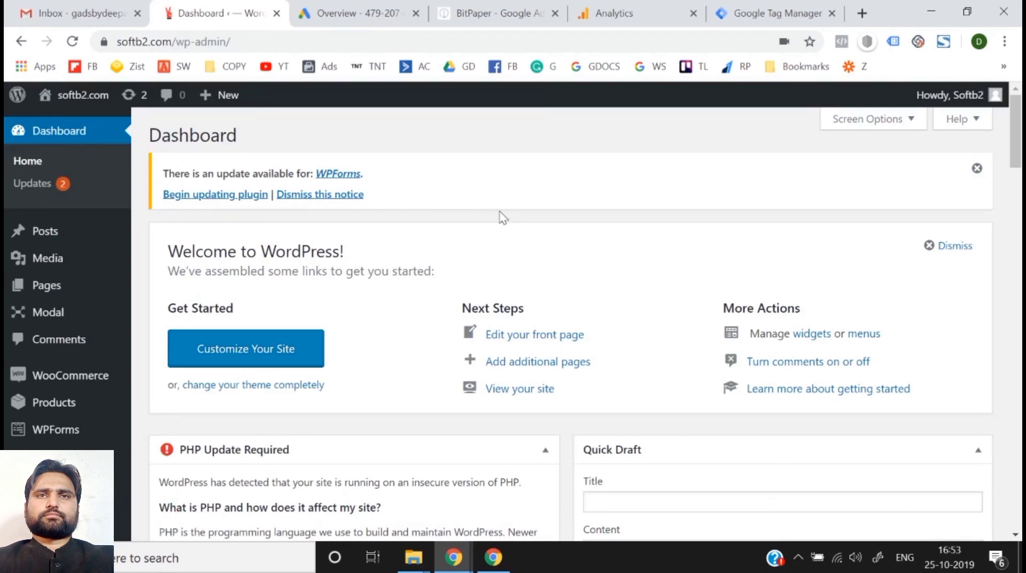
- Open the page for adding new WordPress plugins and search by keyword for "google tag manager"
scroll(51, 401, down, 1)
mouse_move(73, 438)
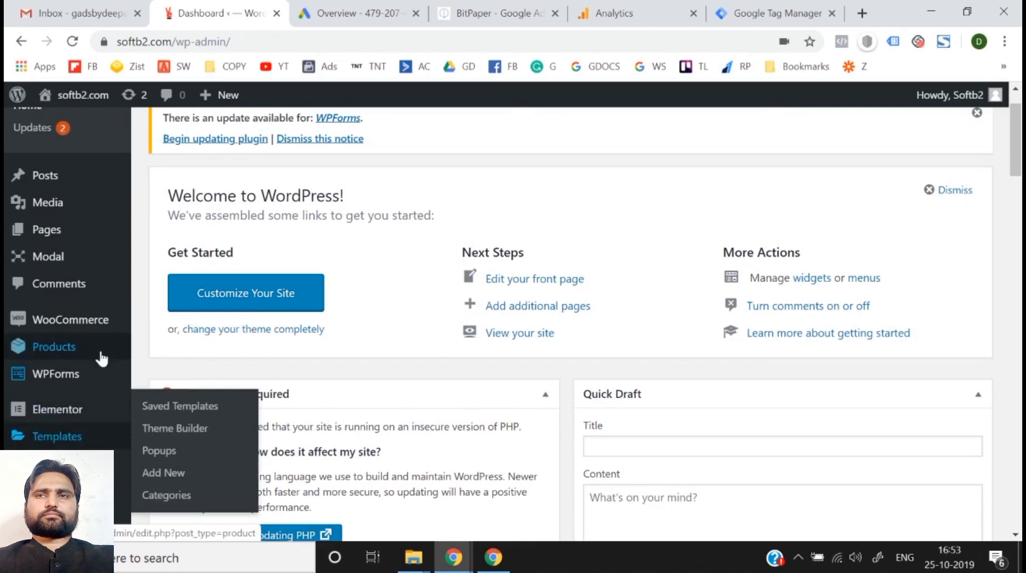
mouse_move(100, 349)
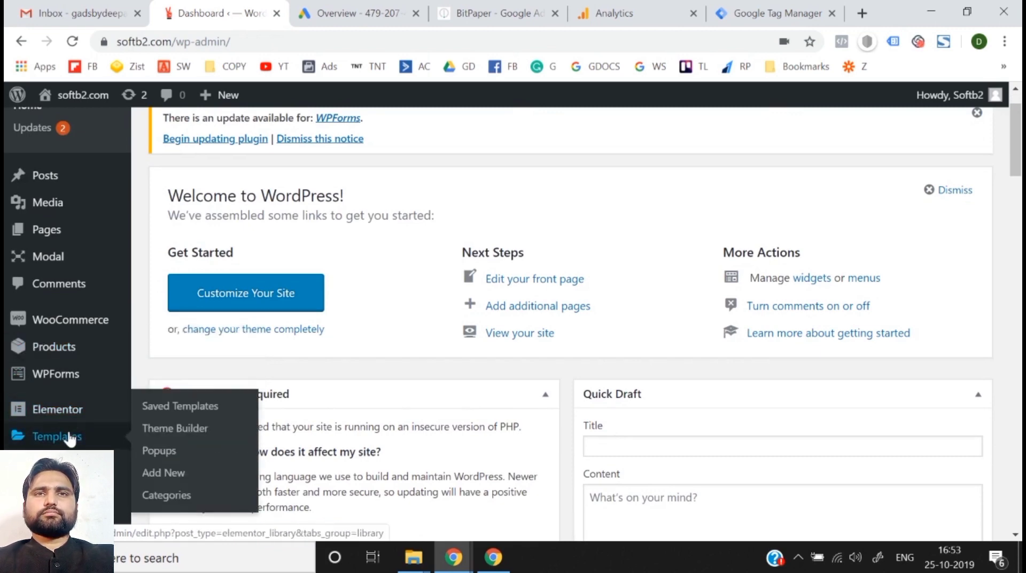
scroll(79, 355, up, 1)
scroll(79, 358, down, 4)
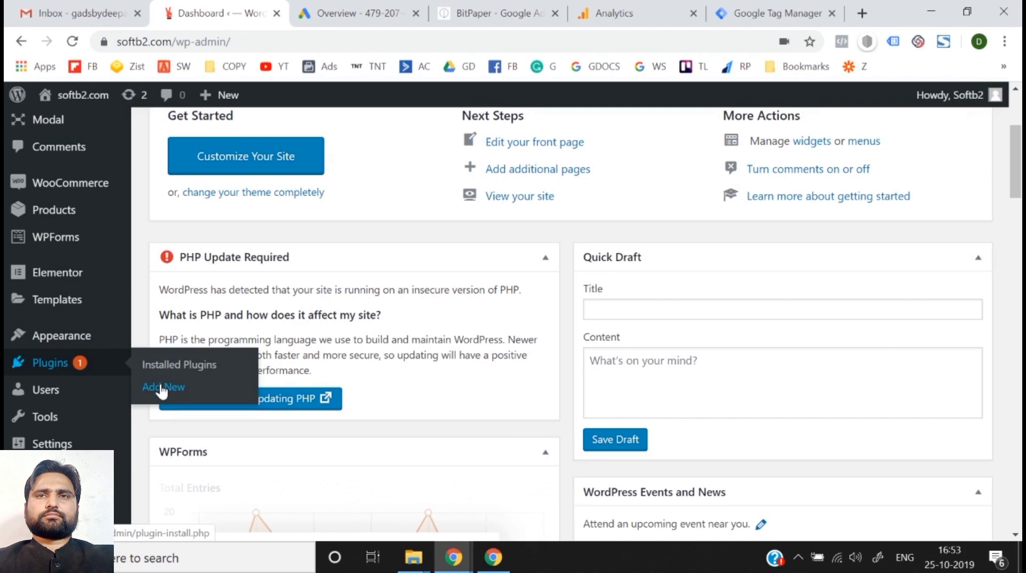
click(161, 387)
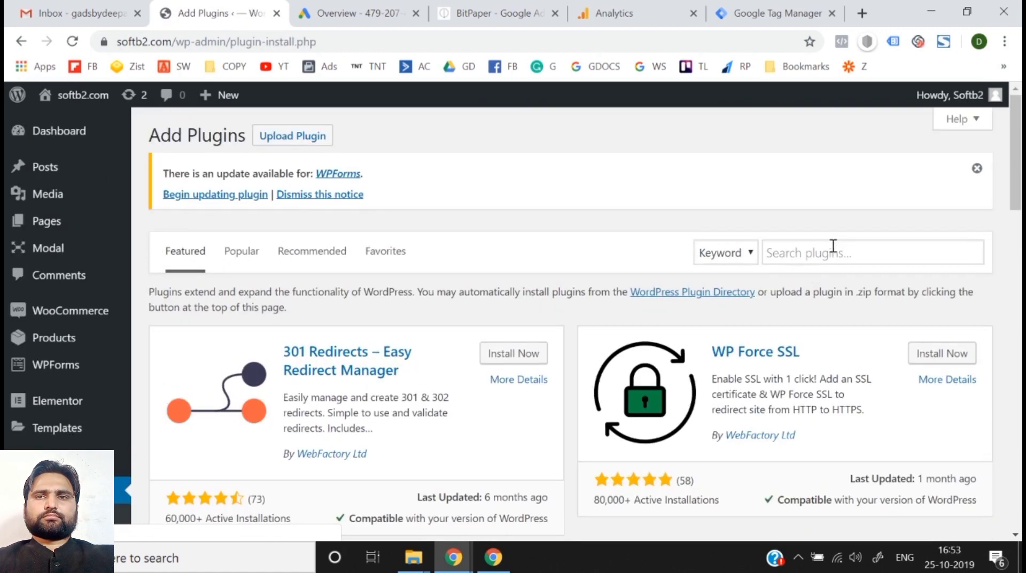
click(835, 245)
text(google tag ma)
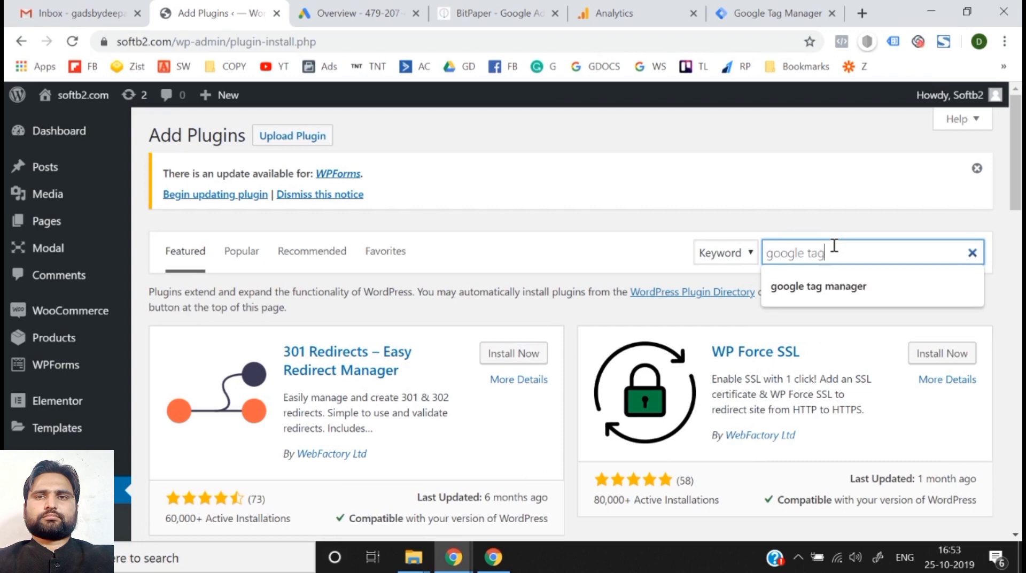
text(nager)
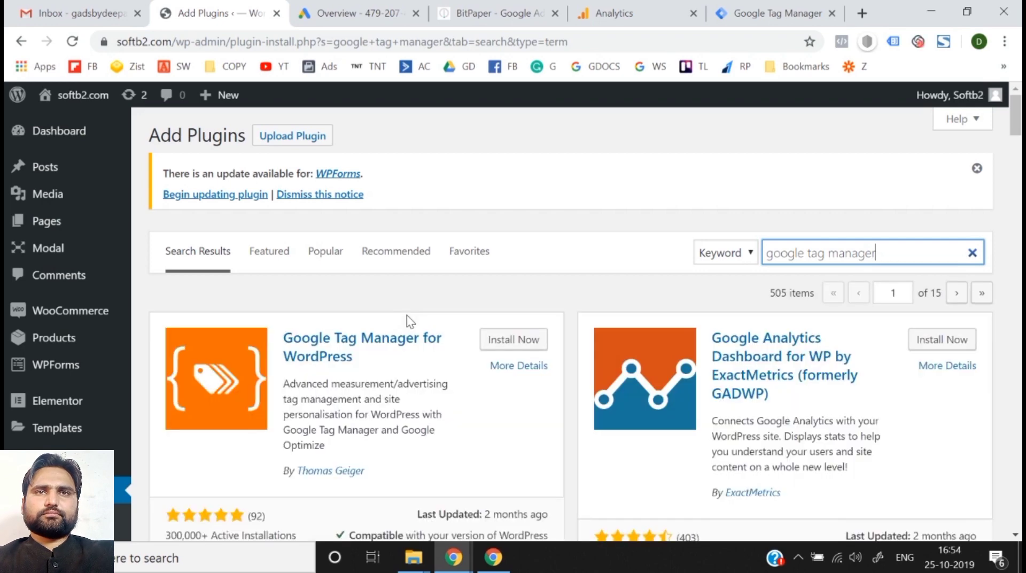
- Install and activate the Google Tag Manager for WordPress plugin
scroll(406, 316, down, 1)
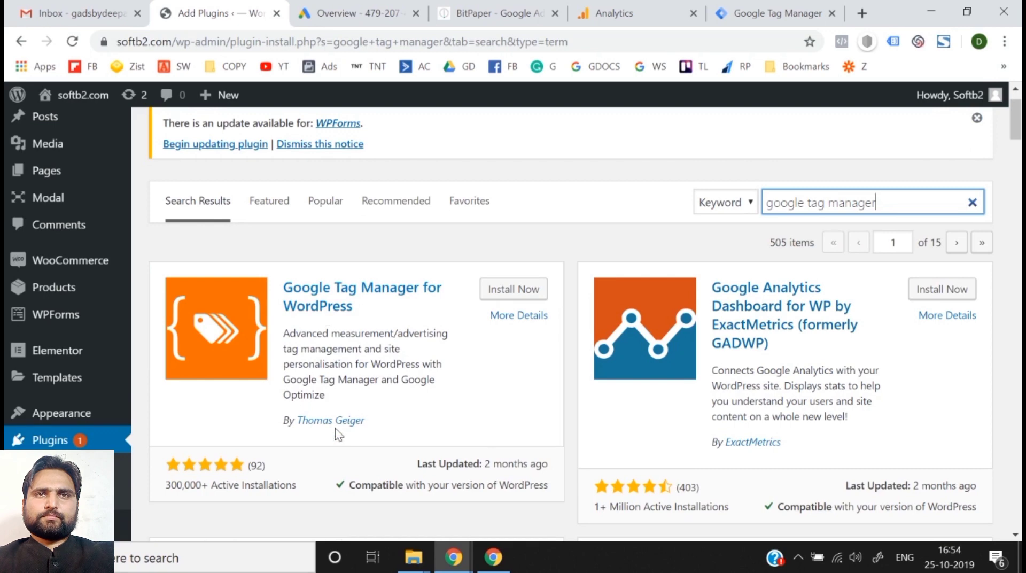
click(542, 290)
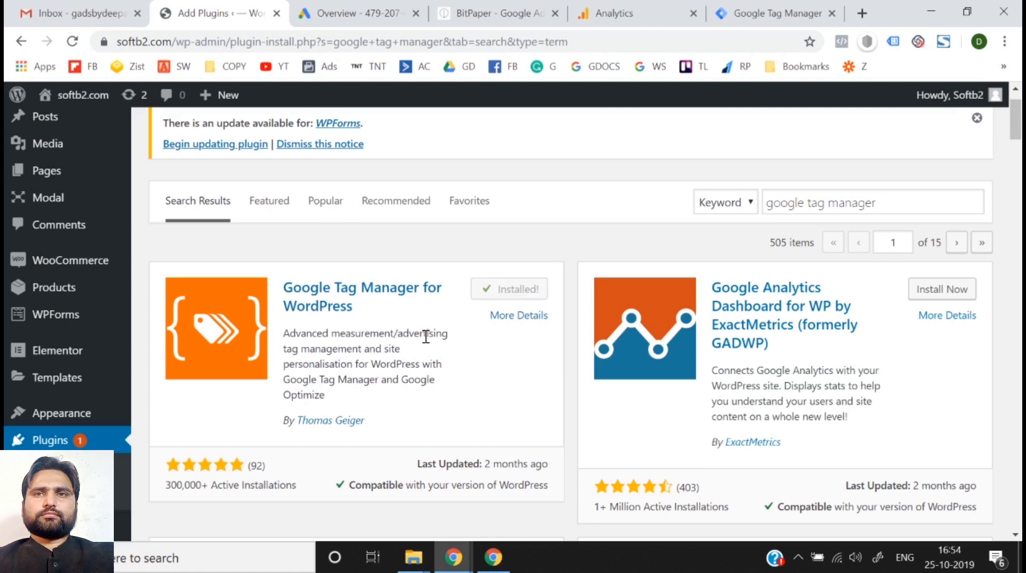
click(510, 296)
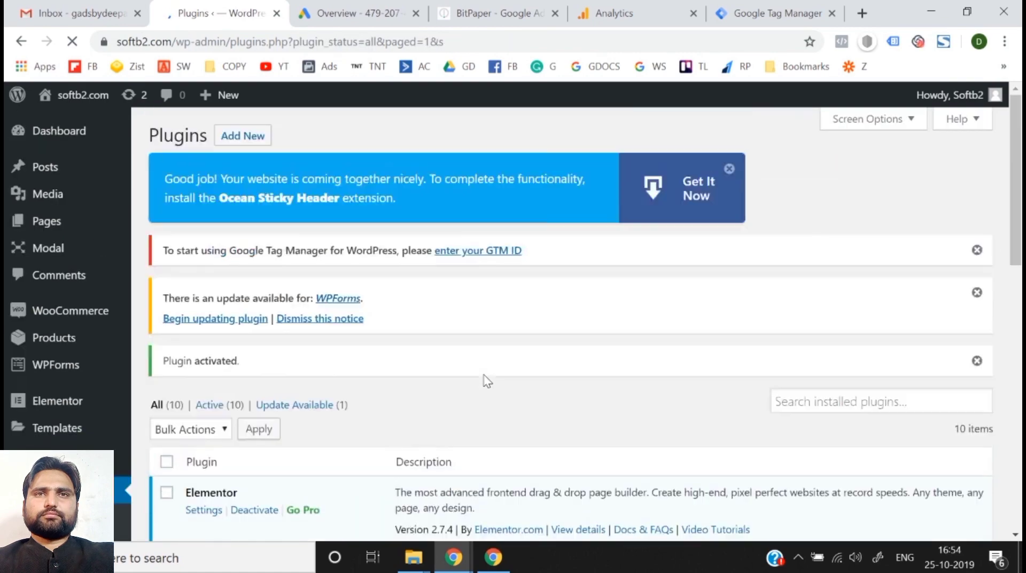
- Review the installed plugins list and open the Google Tag Manager plugin's general settings for entering the GTM ID
scroll(487, 381, down, 5)
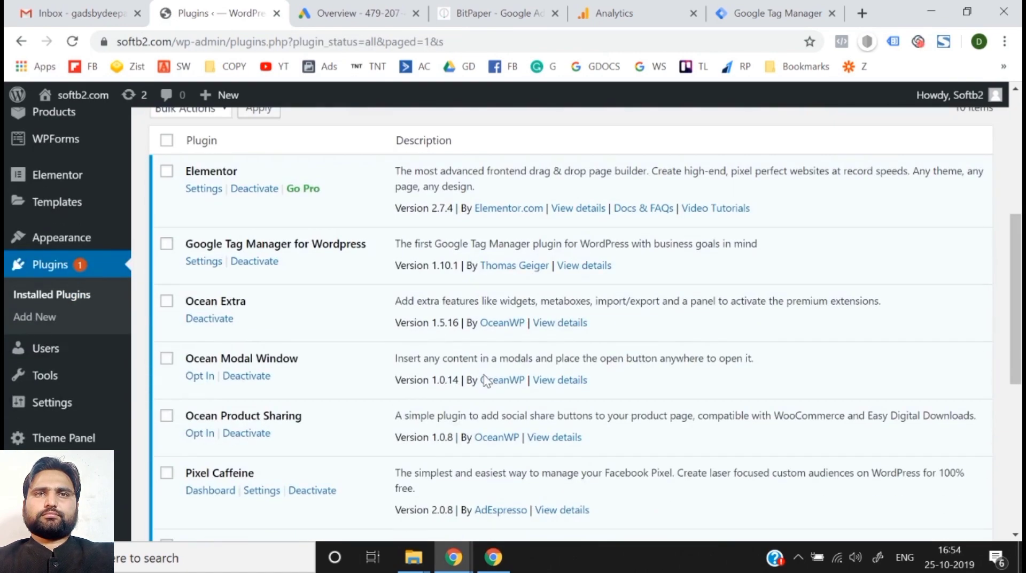
scroll(486, 380, up, 5)
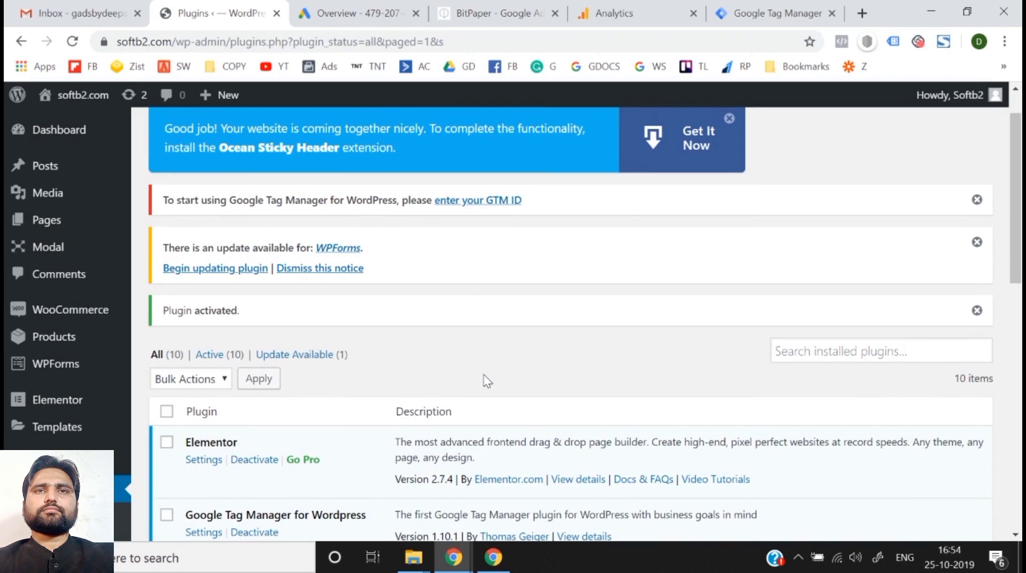
scroll(487, 381, down, 1)
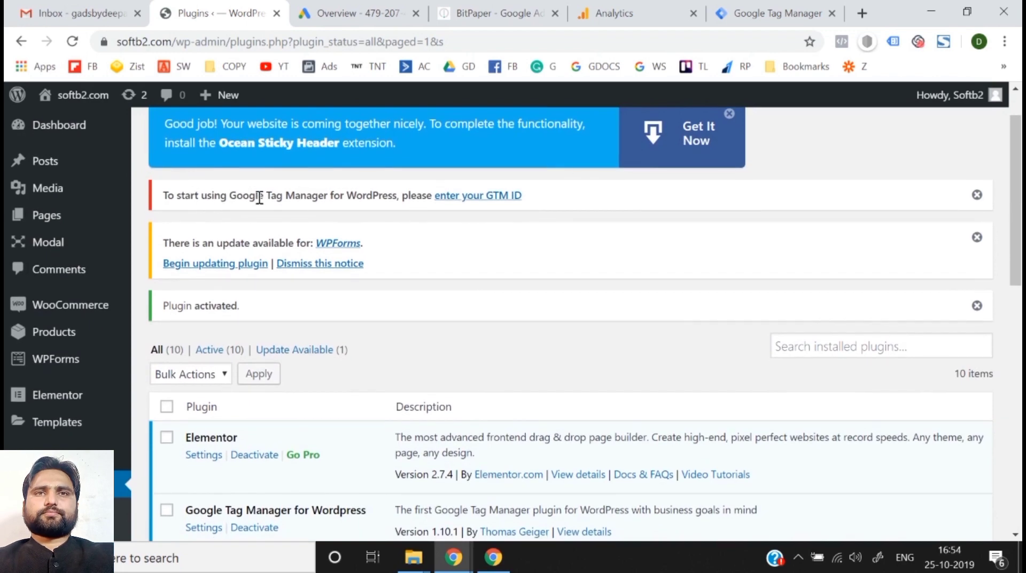
click(470, 202)
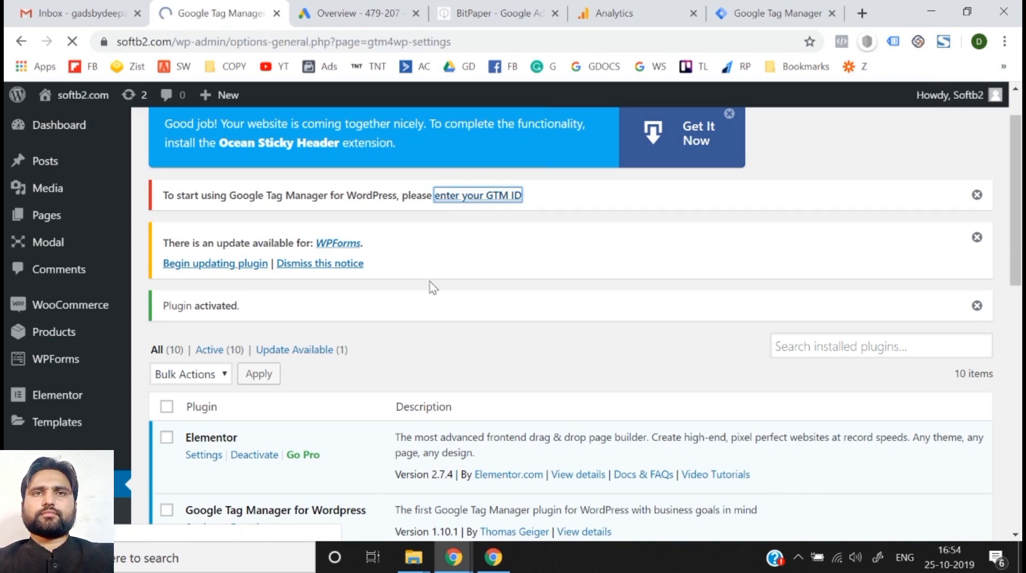
scroll(429, 287, down, 1)
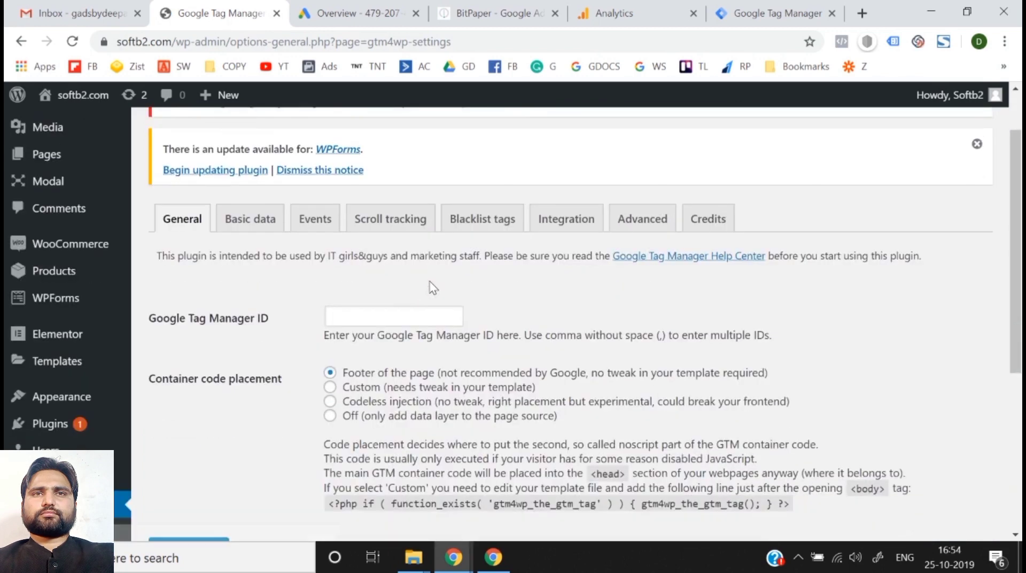
- Copy the softb2.com container ID GTM-NKC7GFK from Tag Manager into the WordPress plugin's Google Tag Manager ID setting
click(362, 309)
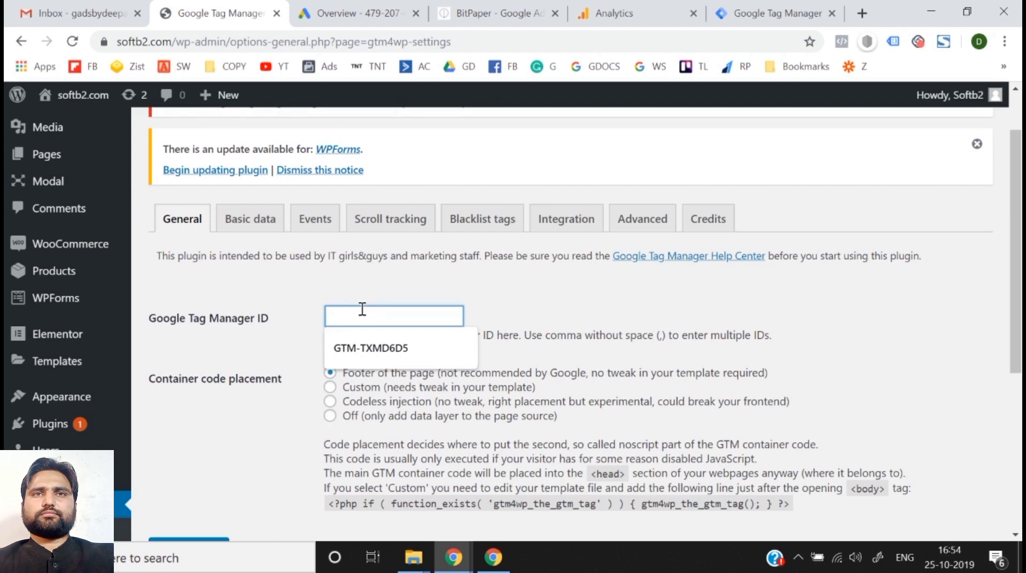
click(780, 12)
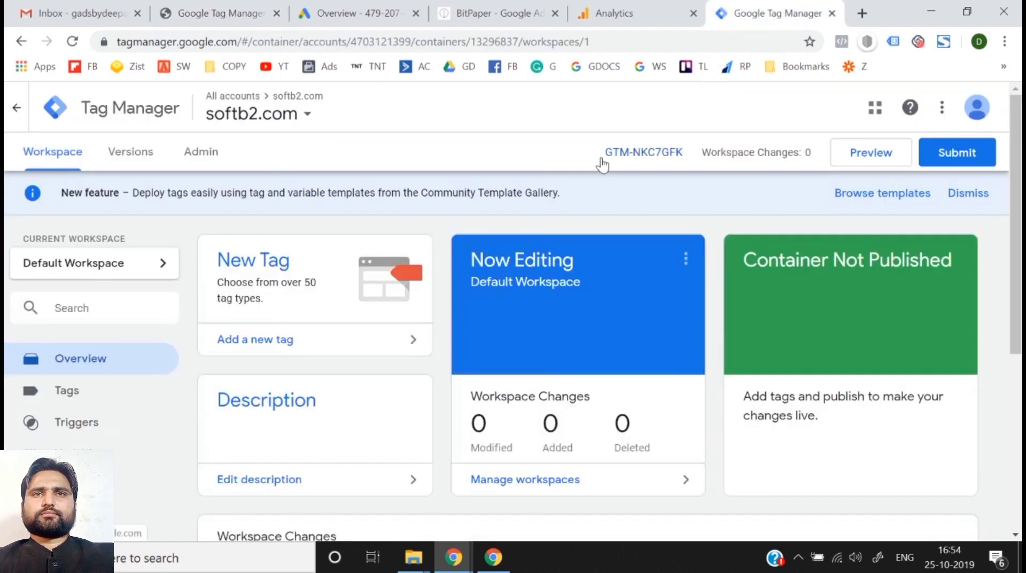
right_click(661, 156)
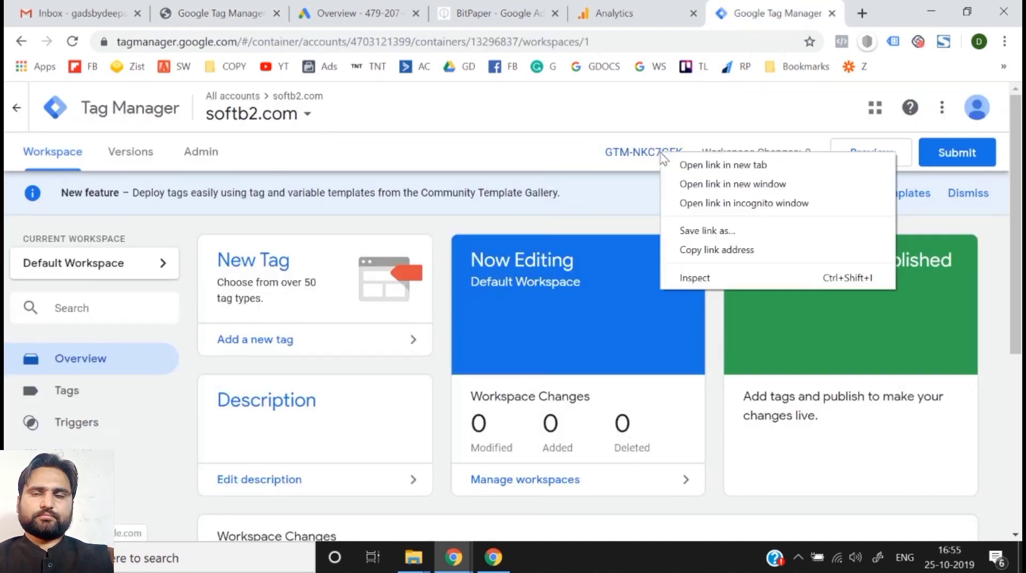
click(610, 134)
drag(607, 137, 686, 165)
key(ctrl+c)
click(221, 6)
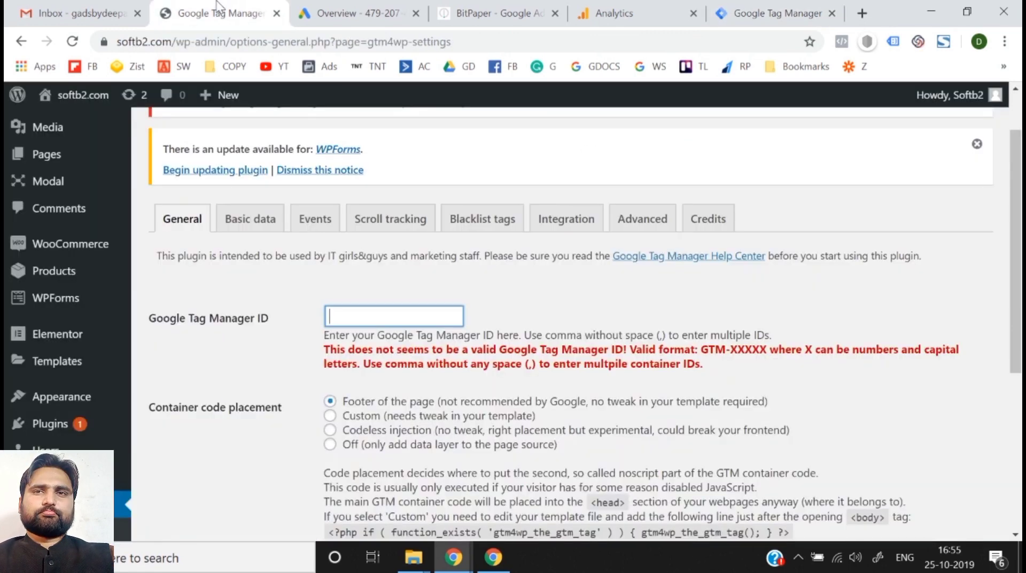
click(371, 317)
key(ctrl+v)
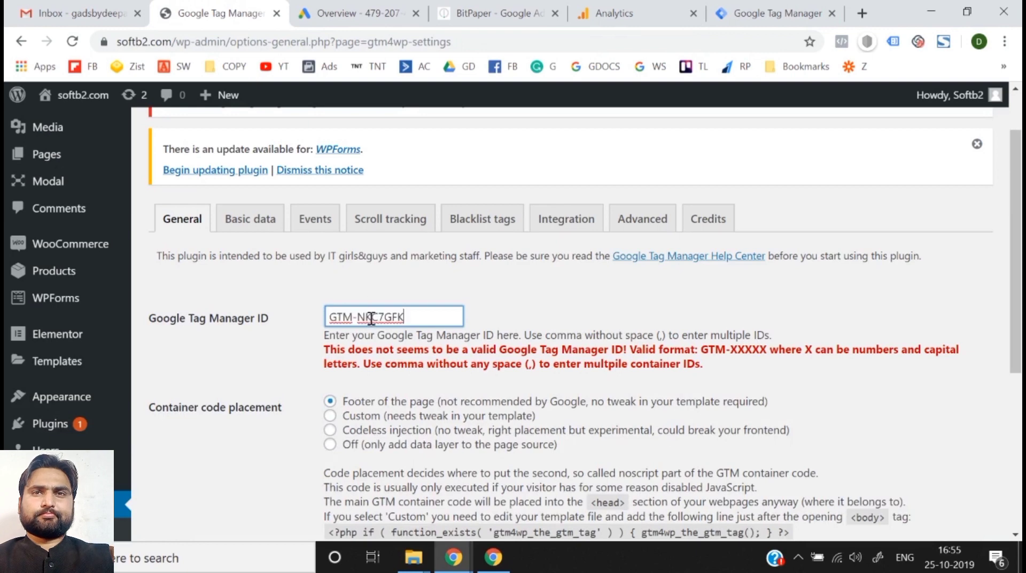
click(248, 348)
- Set the plugin's container code placement to Codeless injection and save the changes
scroll(248, 348, down, 3)
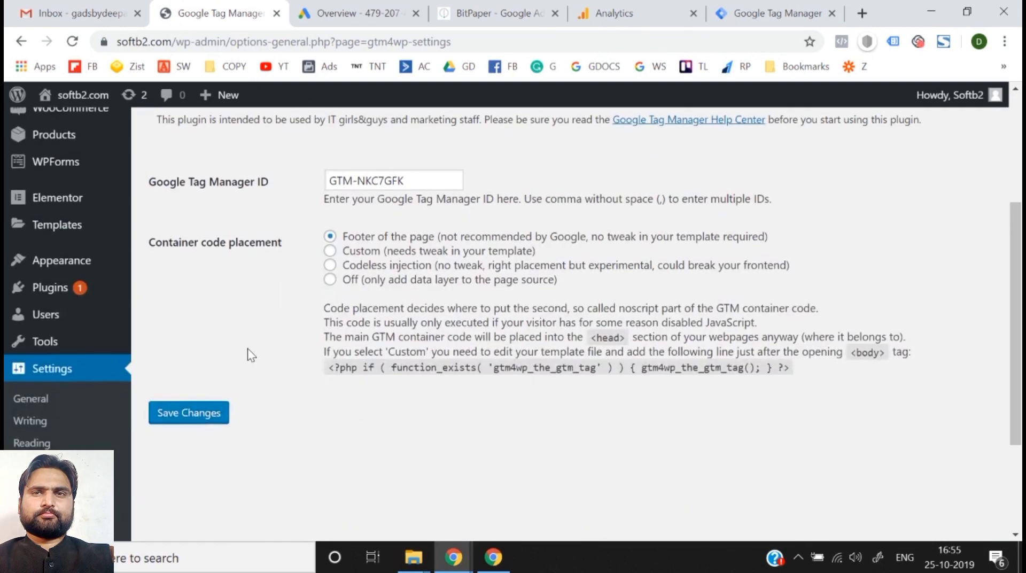
click(329, 264)
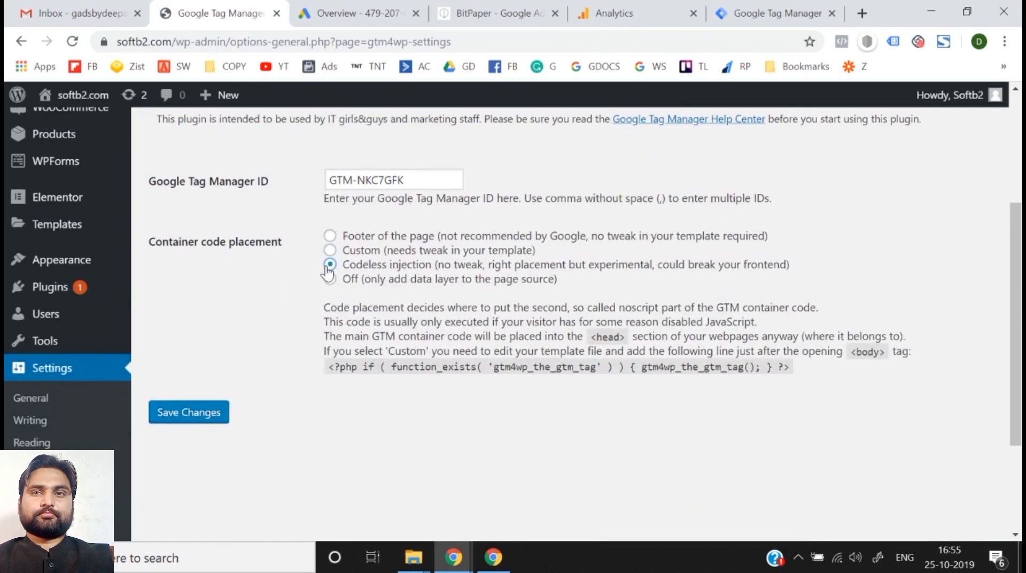
click(183, 422)
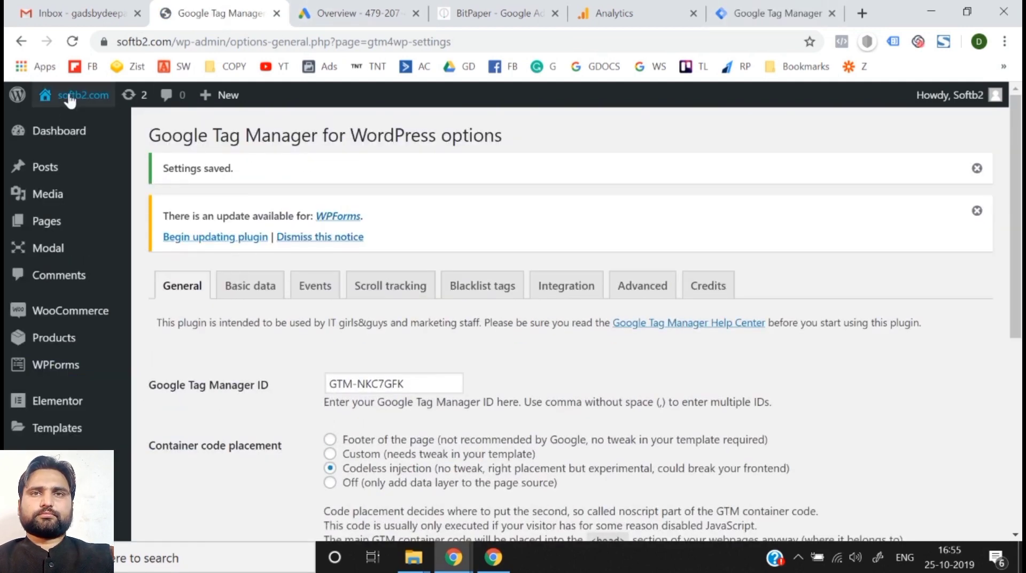
- Open the live softb2.com site in a separate browser tab and view its home page
right_click(59, 122)
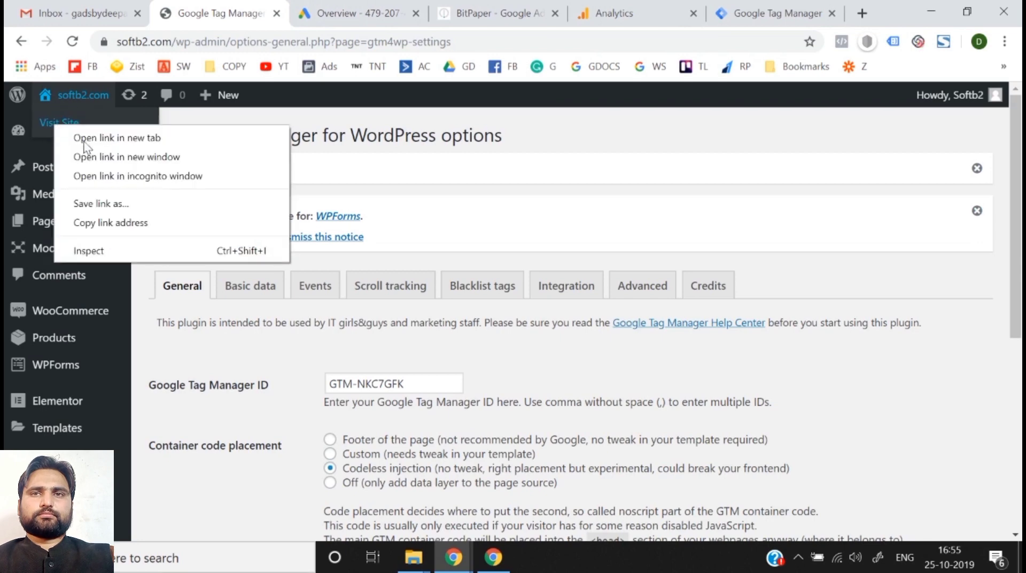
click(87, 138)
click(330, 10)
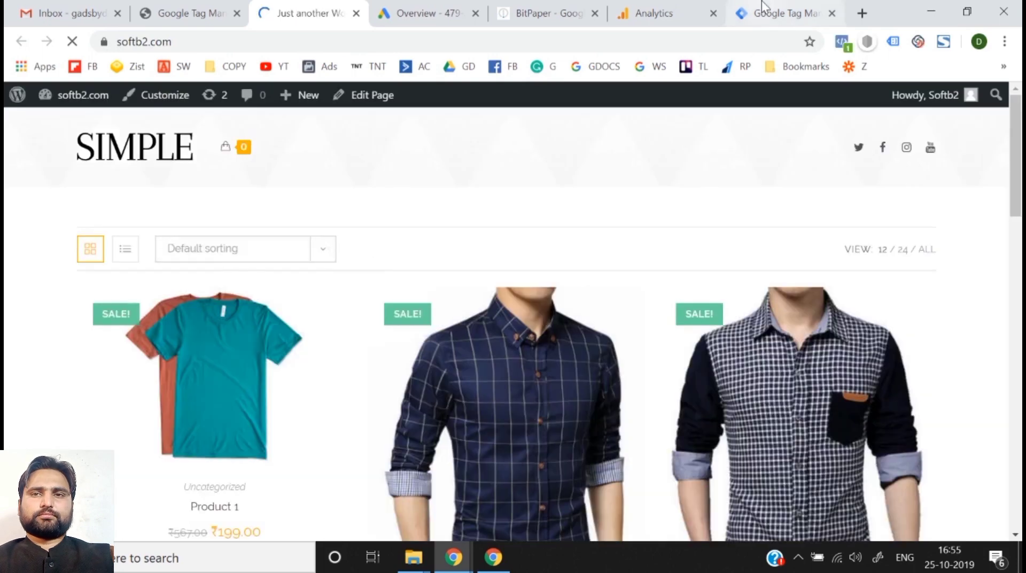
- Publish the softb2.com container in Tag Manager without a version name or description and return to the workspace overview
click(761, 2)
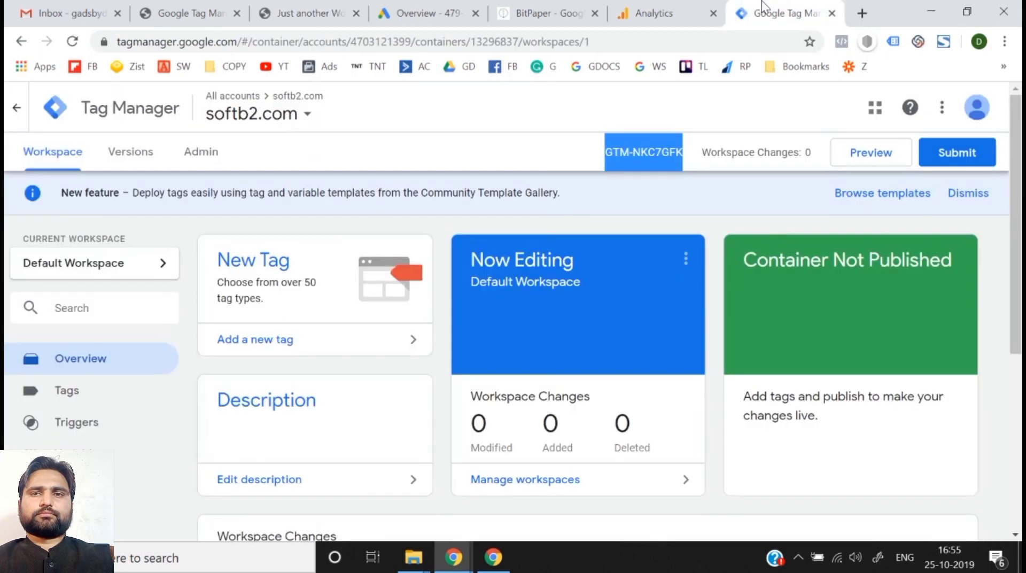
click(967, 161)
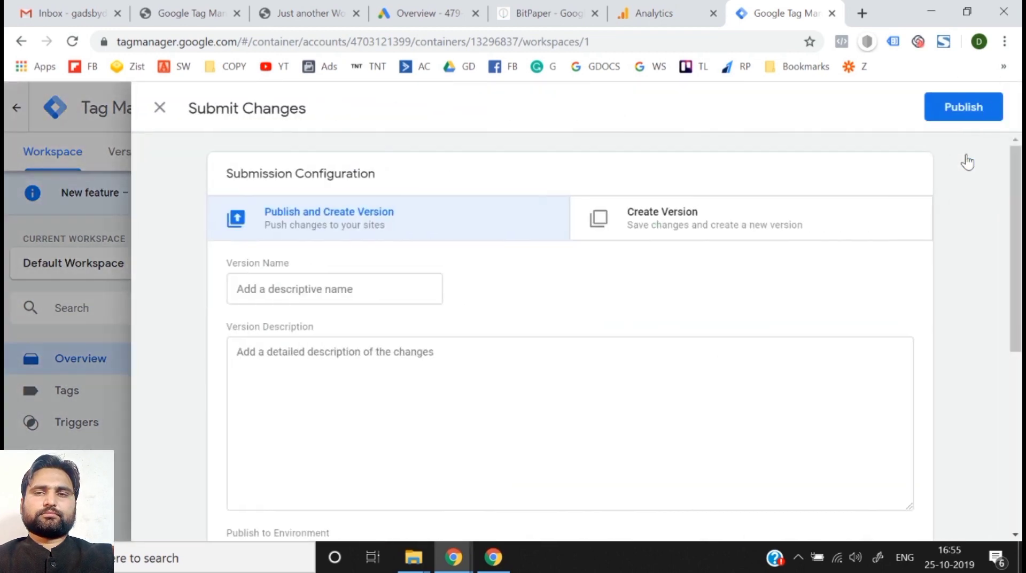
click(968, 110)
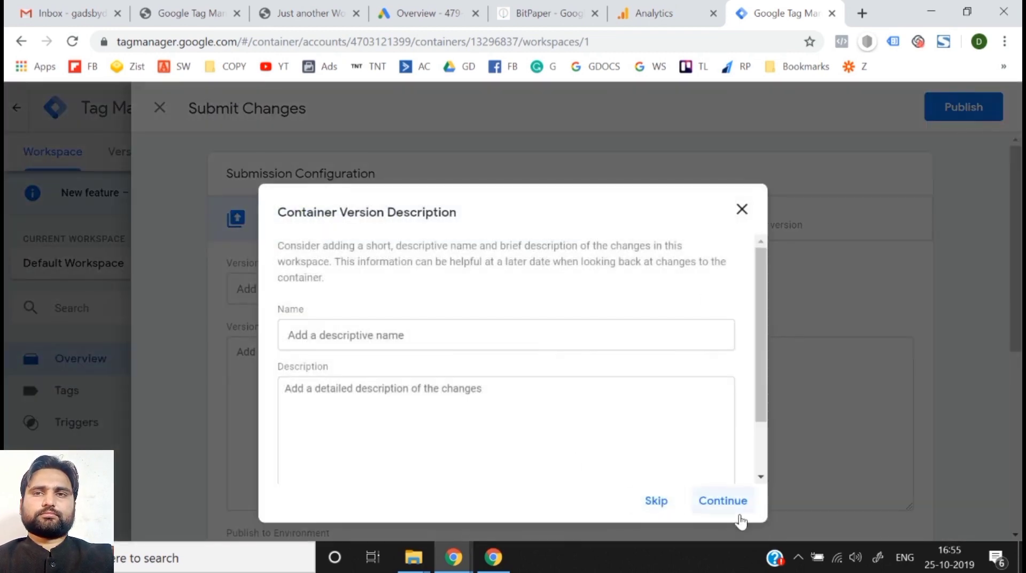
click(734, 507)
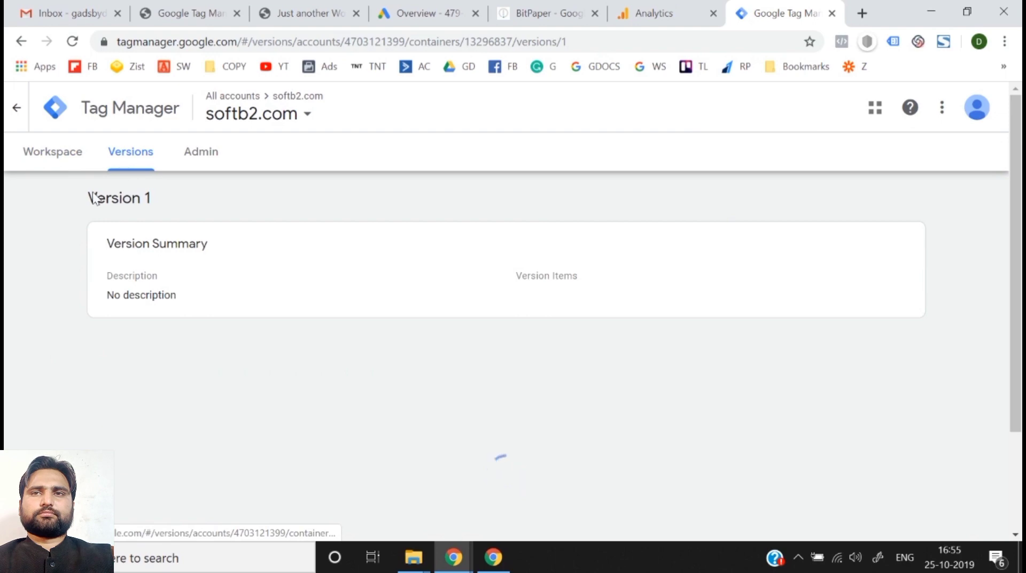
click(51, 155)
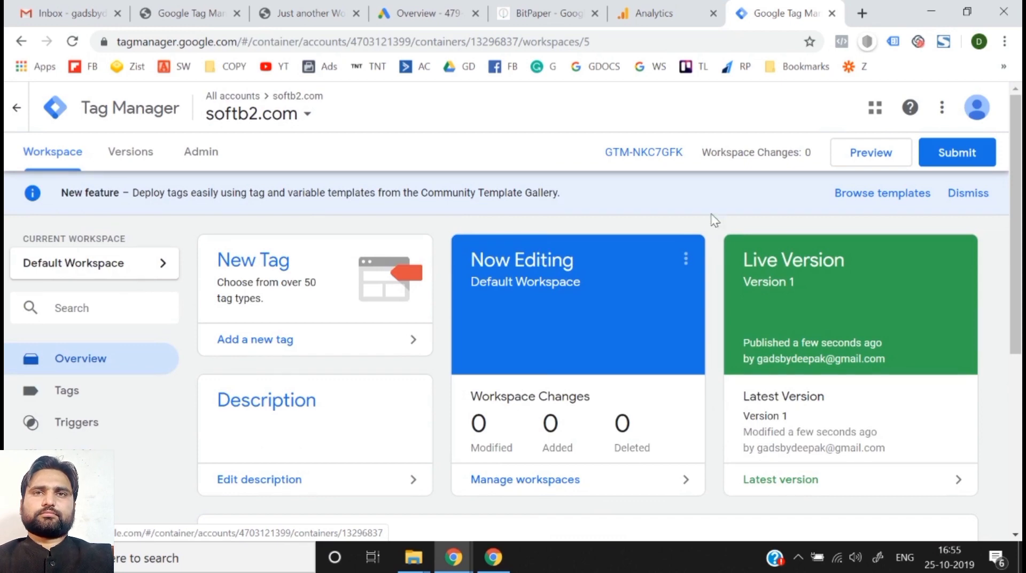
- Dismiss the new-feature notice and create a tag named Google Analytics with the type Google Analytics: Universal Analytics
click(969, 193)
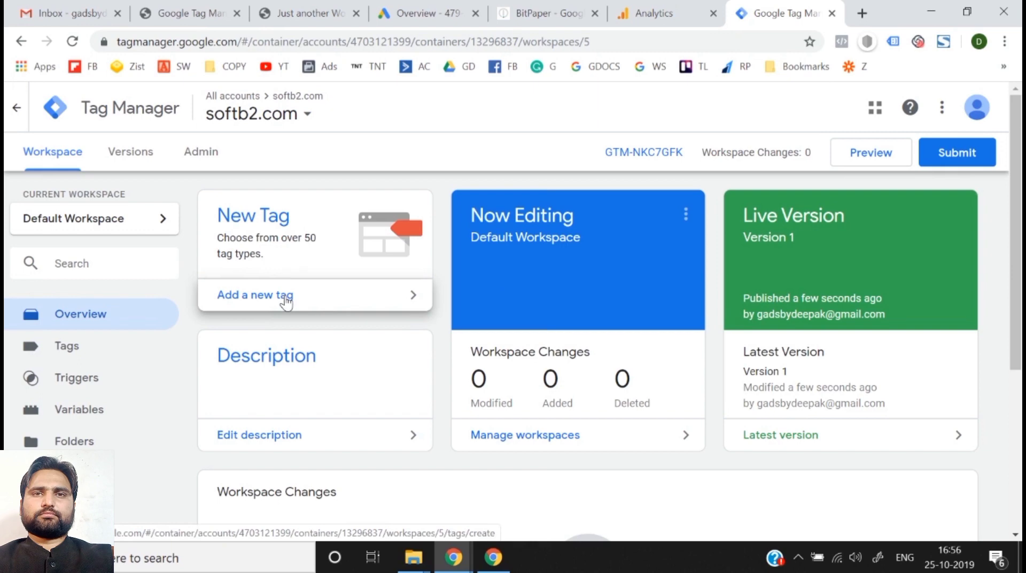
click(321, 302)
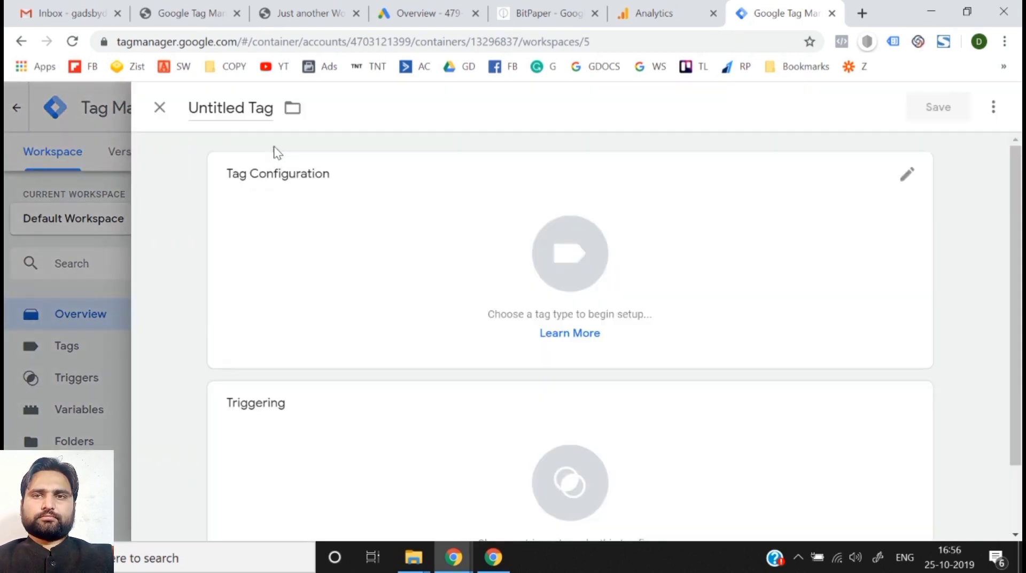
click(238, 119)
key(ctrl+a)
text(Go)
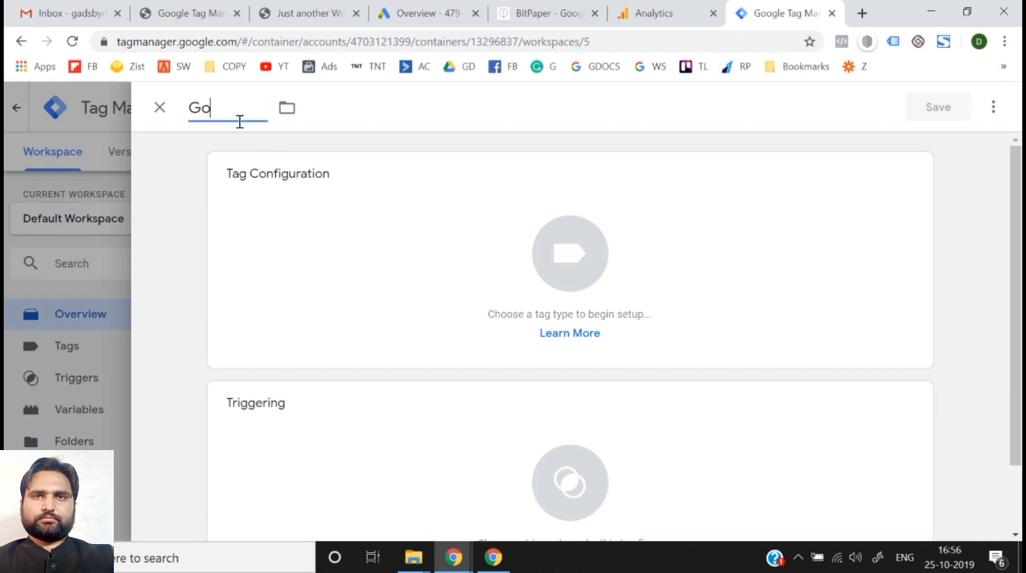
text(ogle Analytics)
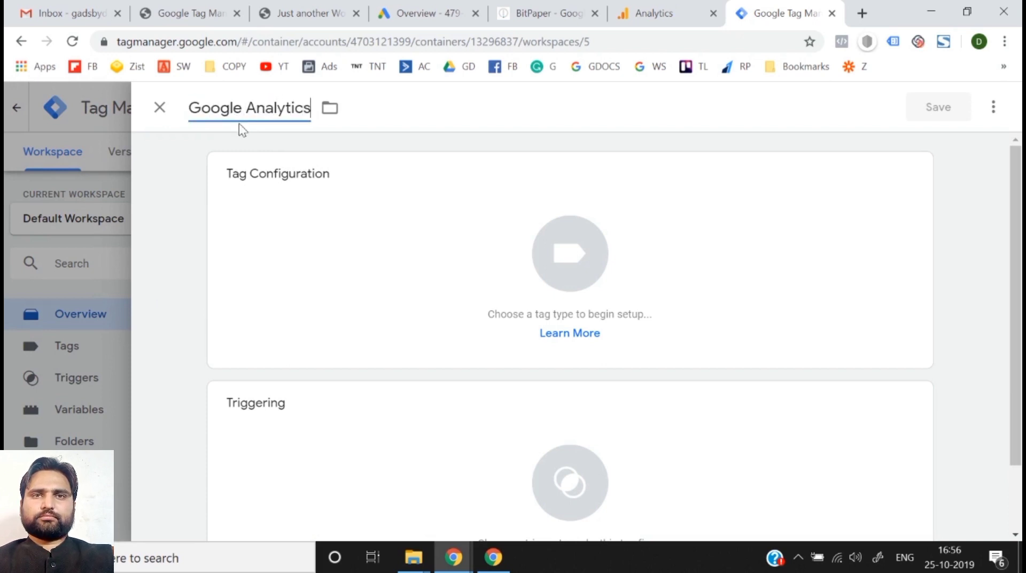
click(586, 228)
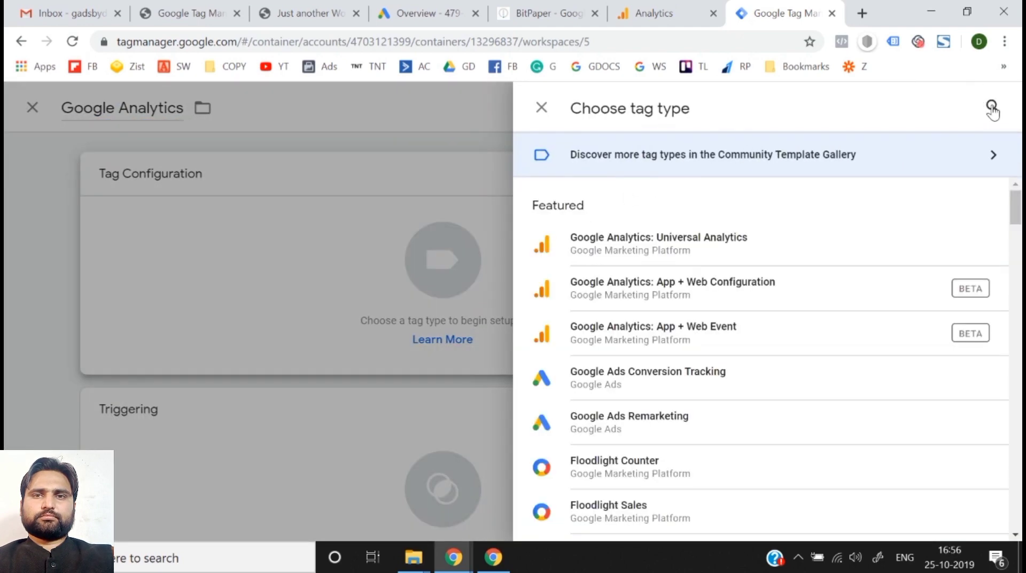
click(679, 257)
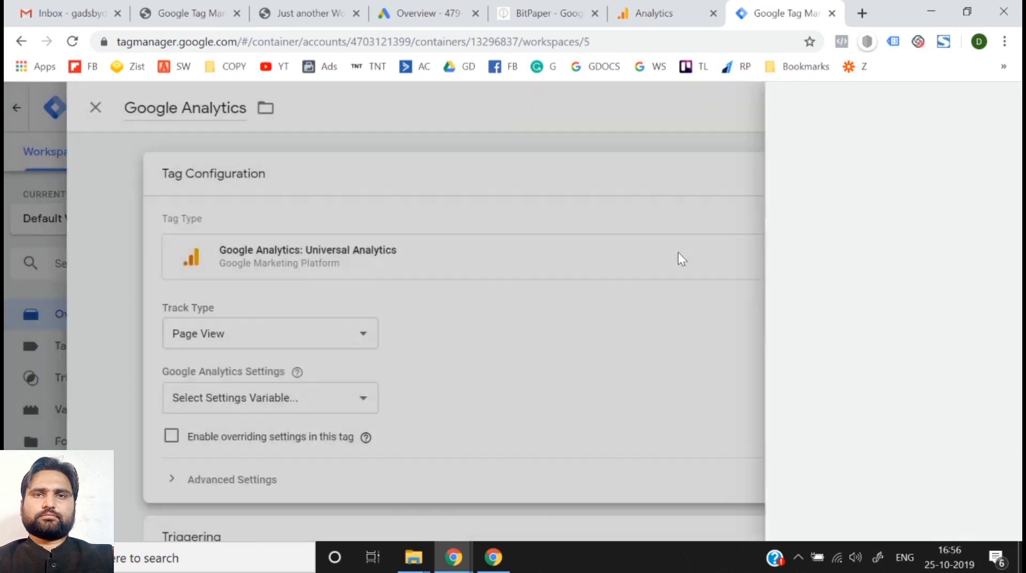
- Create a new Google Analytics settings variable for the tag, name it Google Analytics and open its tracking ID for entry
scroll(550, 334, down, 2)
scroll(424, 350, down, 1)
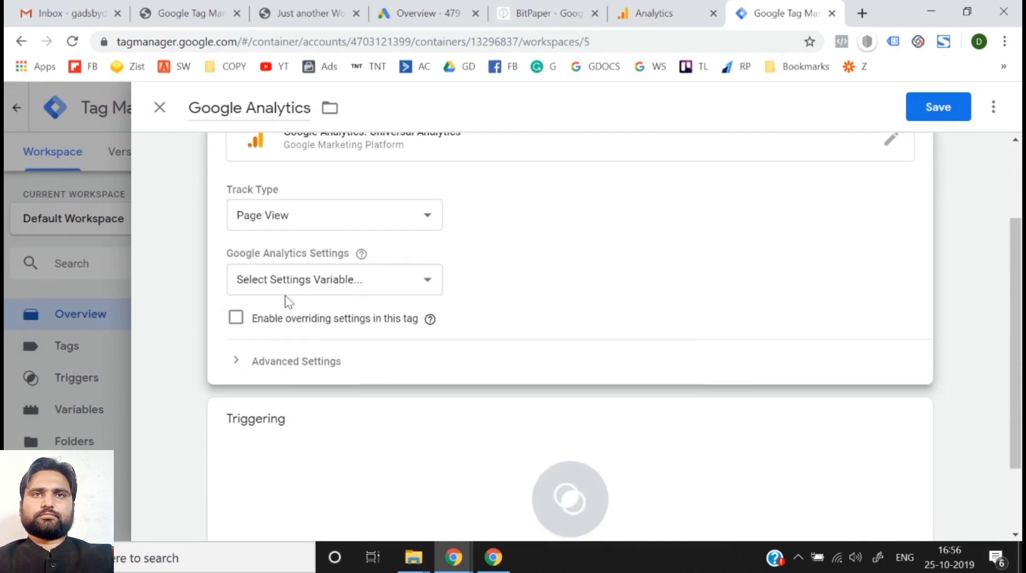
click(303, 288)
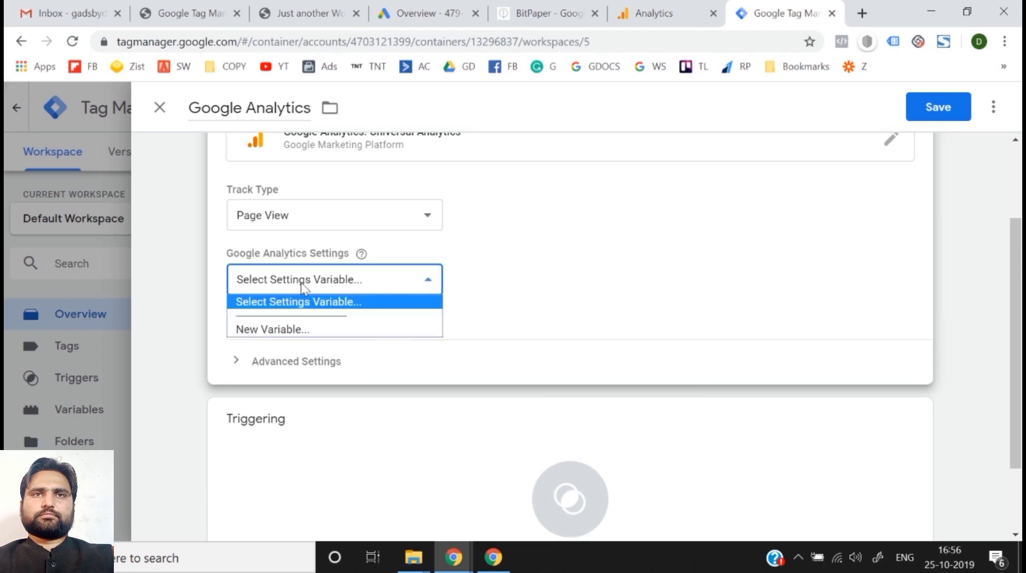
click(294, 331)
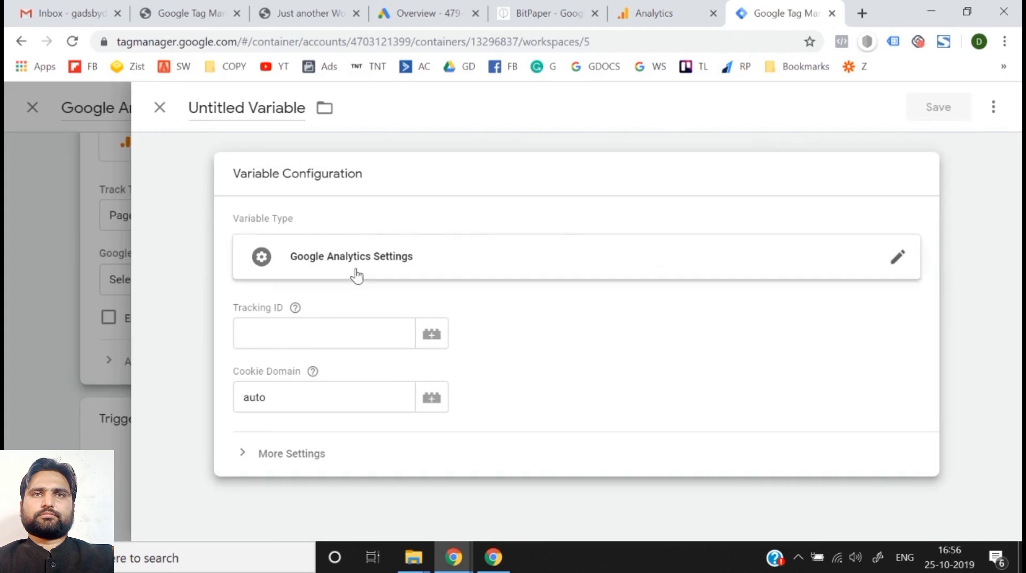
click(277, 107)
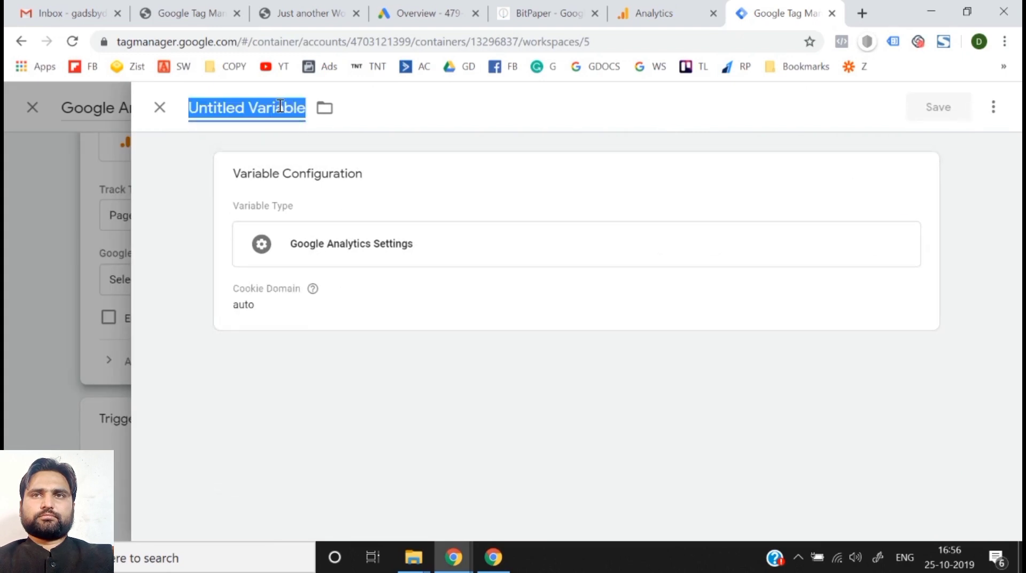
text(Google Analytics)
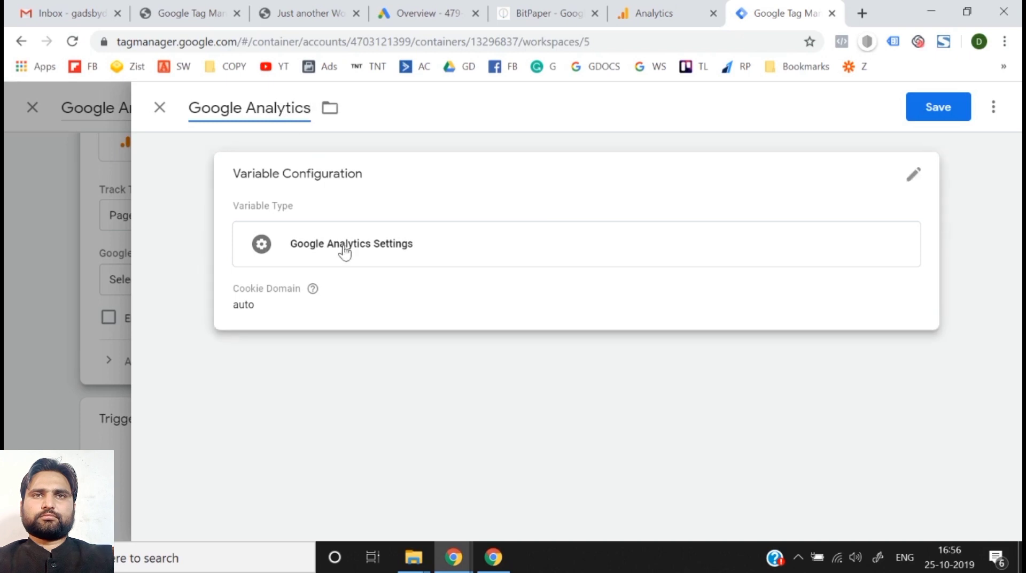
click(386, 267)
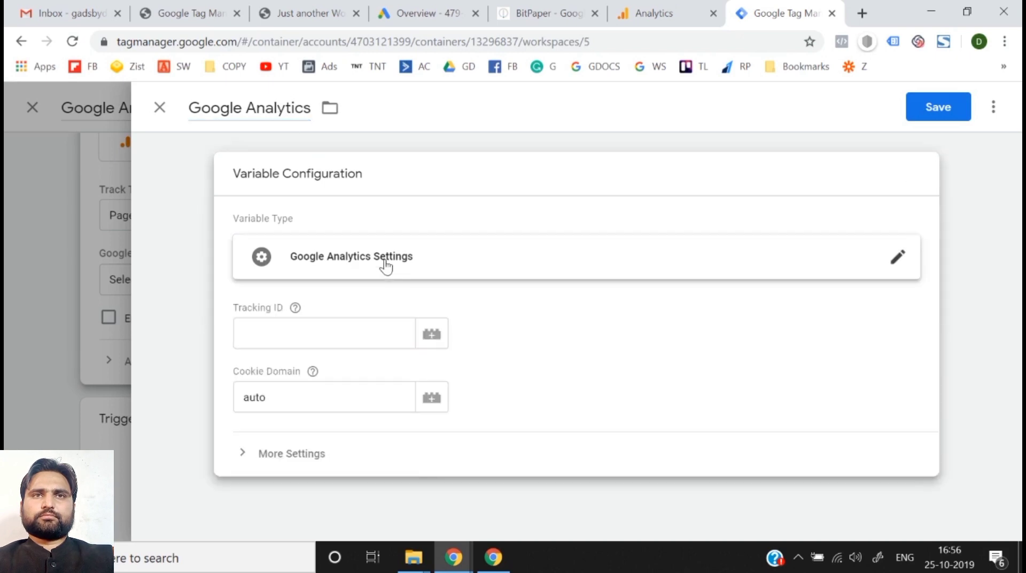
click(302, 332)
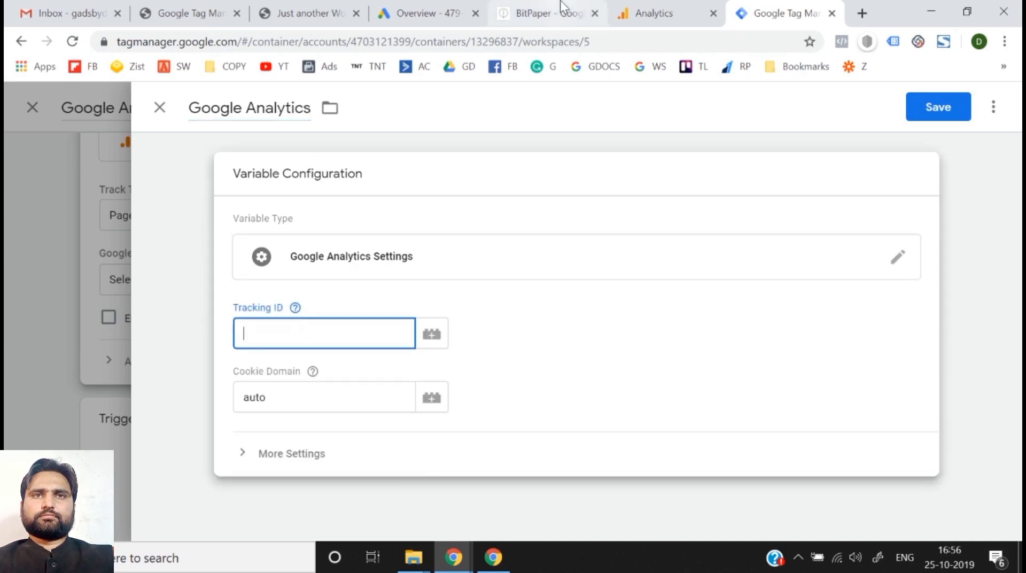
- Switch to Google Analytics and review the property settings of the softb2.com property
click(660, 1)
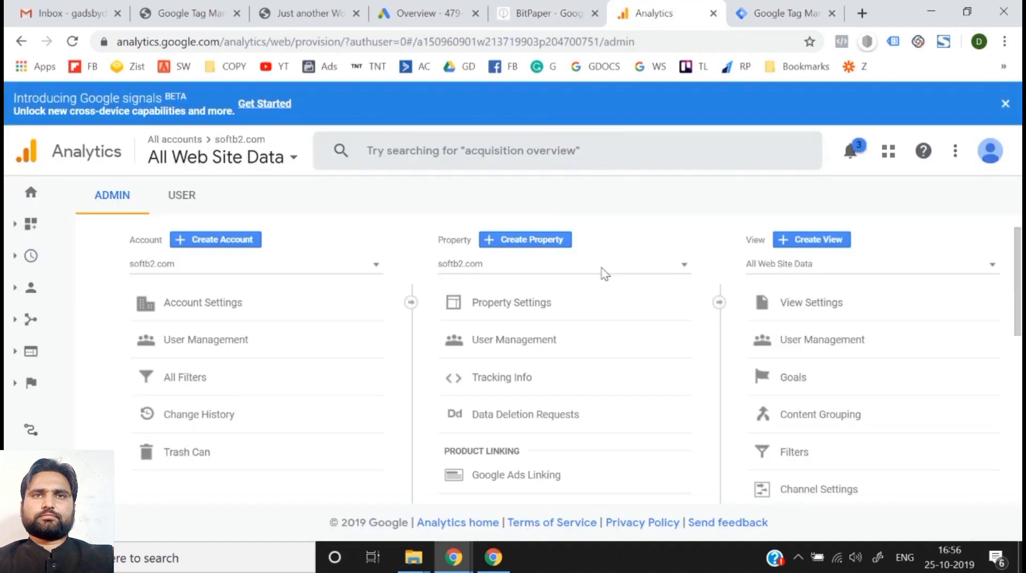
scroll(605, 336, down, 1)
click(566, 302)
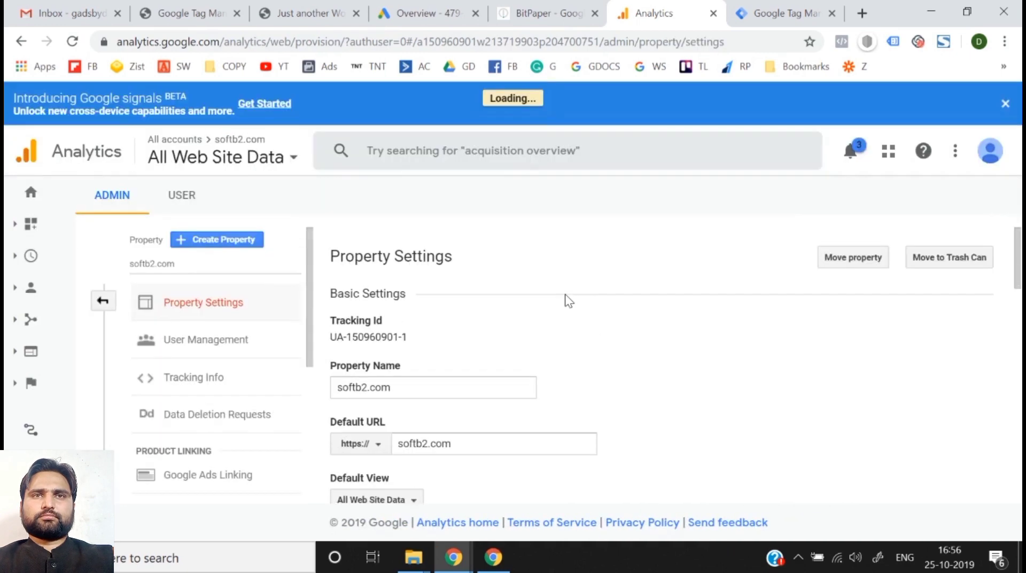
scroll(540, 299, down, 4)
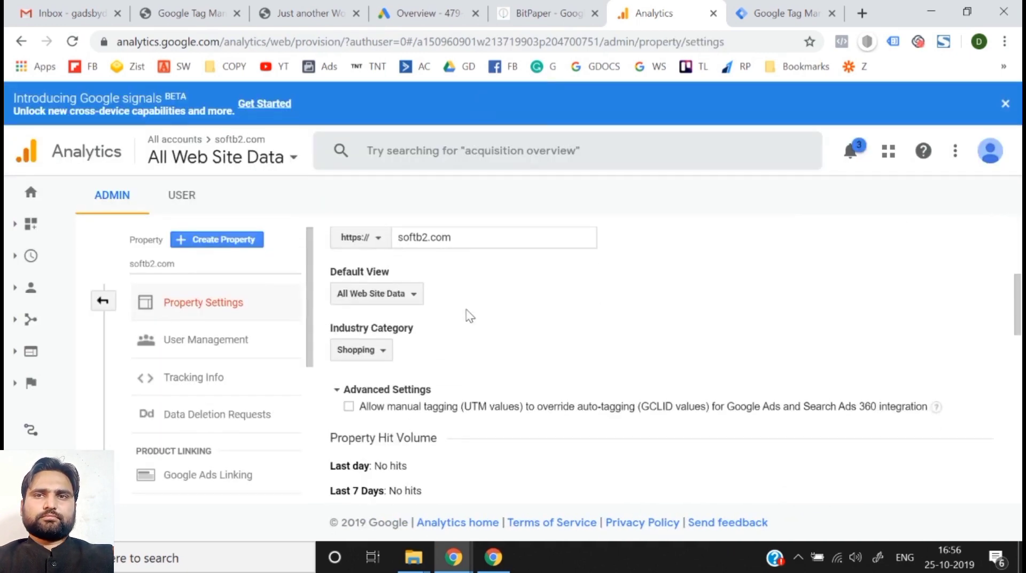
scroll(470, 315, down, 5)
scroll(468, 316, down, 6)
scroll(468, 316, up, 14)
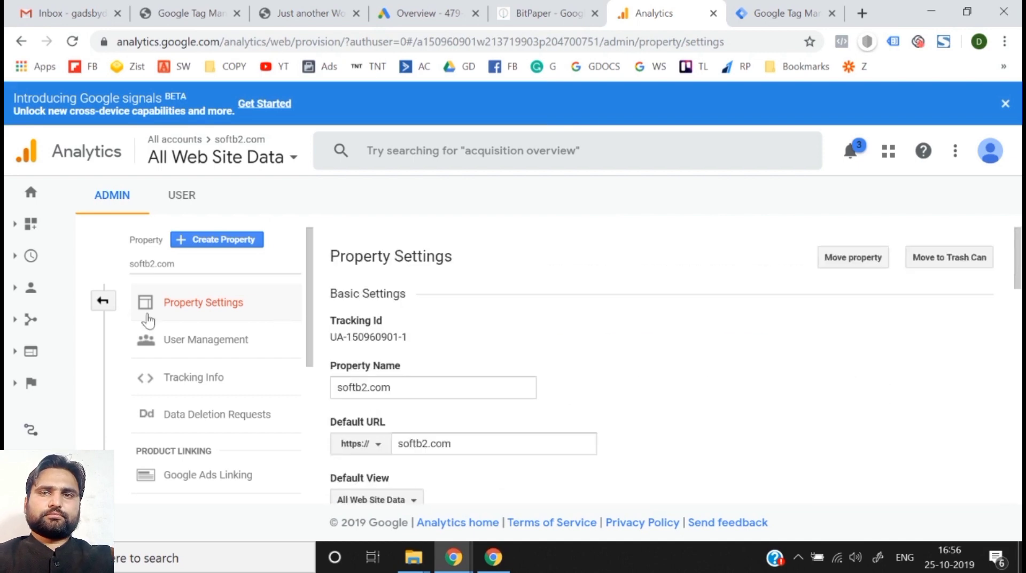
- Open the tracking code page of the softb2.com property and copy its tracking ID
click(105, 308)
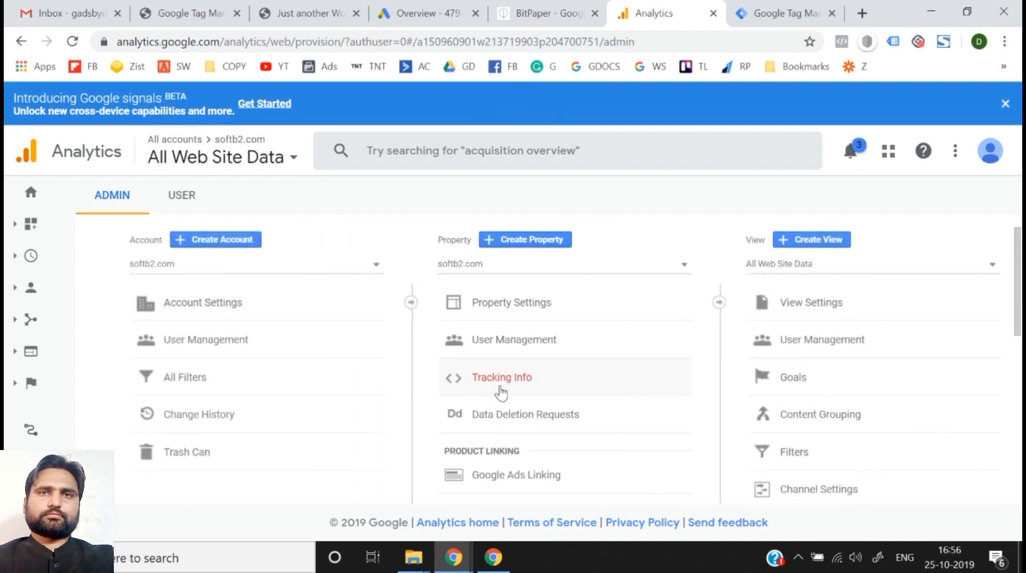
click(501, 392)
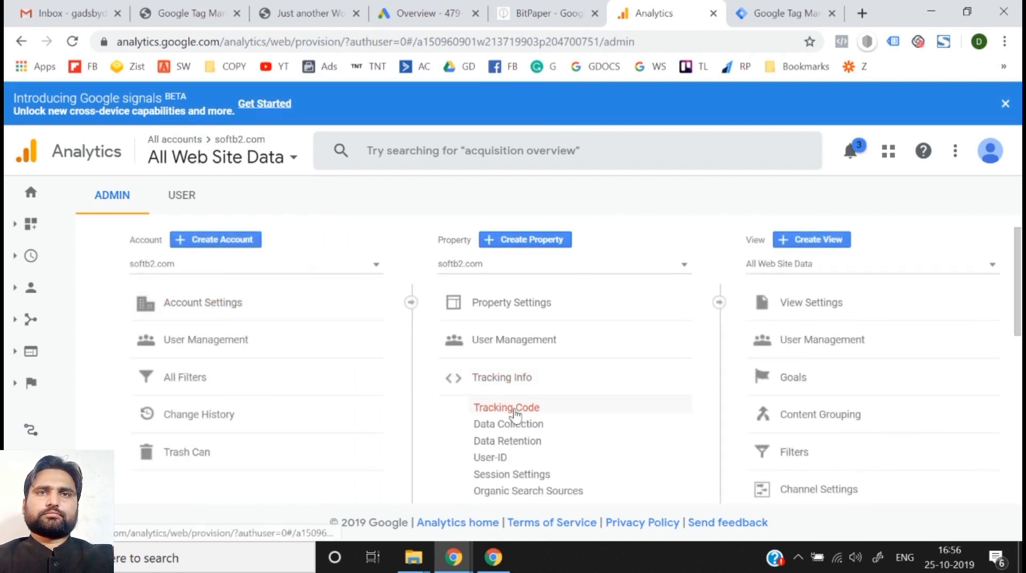
click(513, 409)
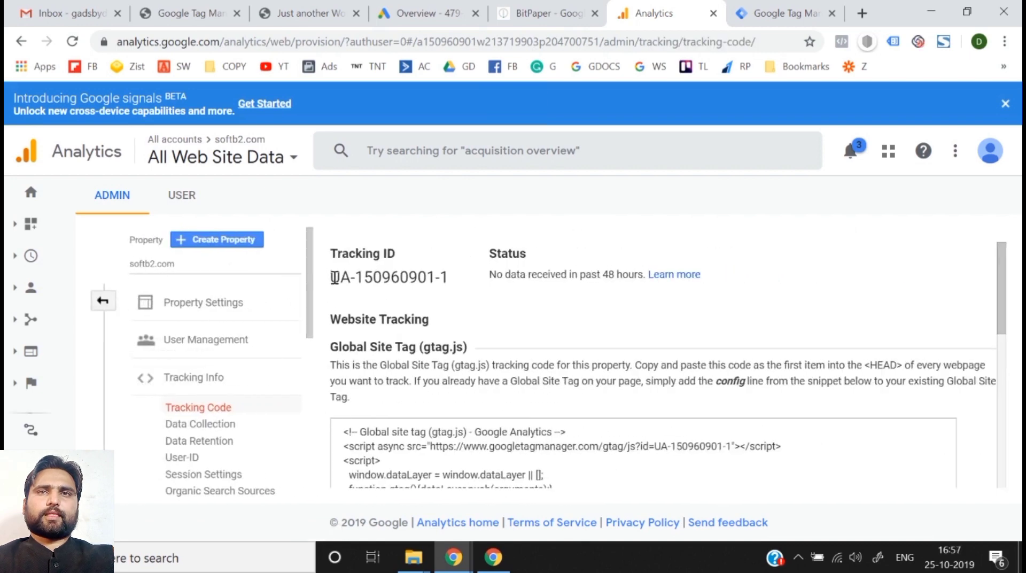
drag(332, 277, 453, 279)
key(ctrl+c)
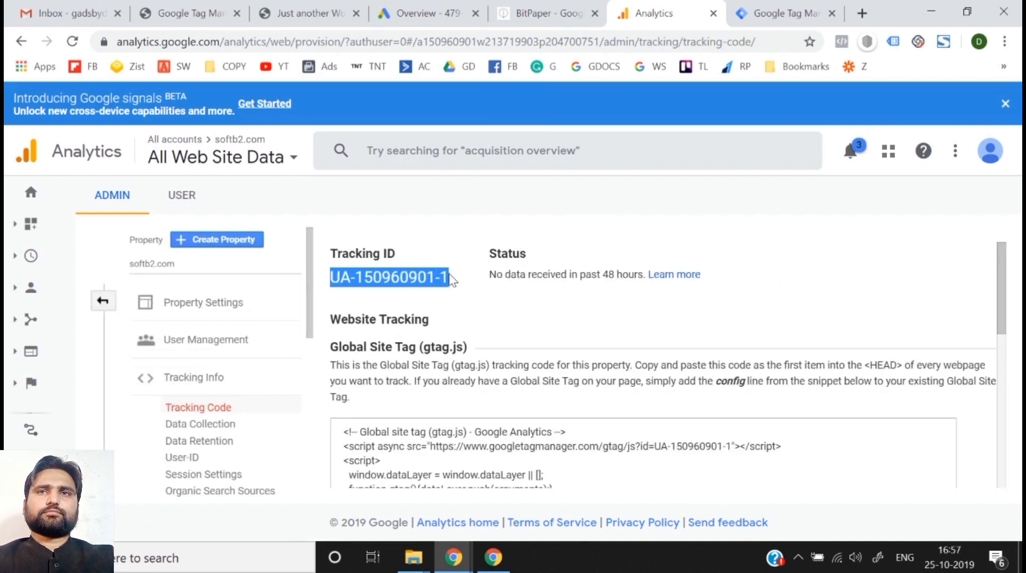
- Switch to Tag Manager, paste the copied tracking ID into the Google Analytics settings variable and save the variable
click(779, 12)
key(ctrl+v)
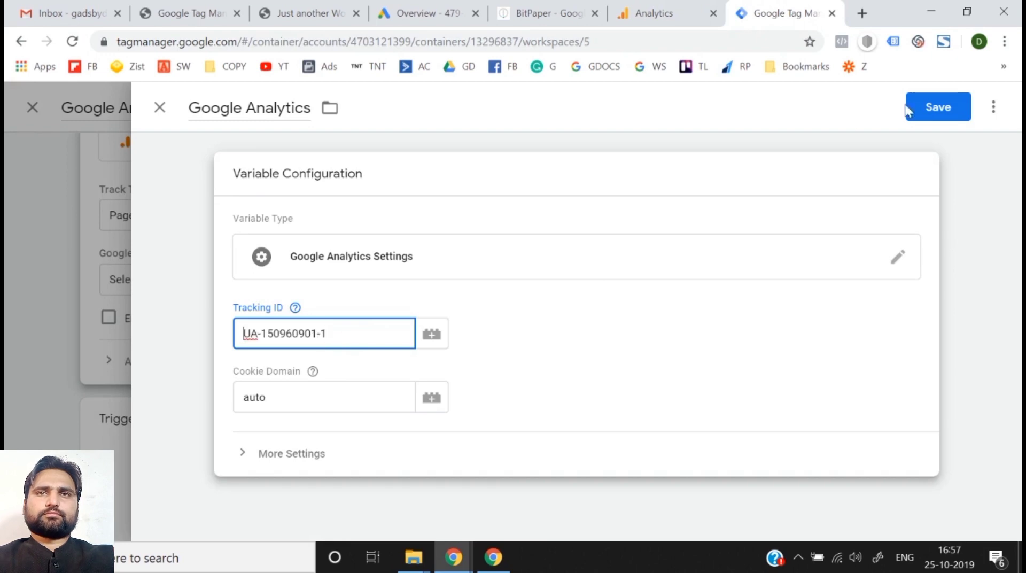
click(936, 107)
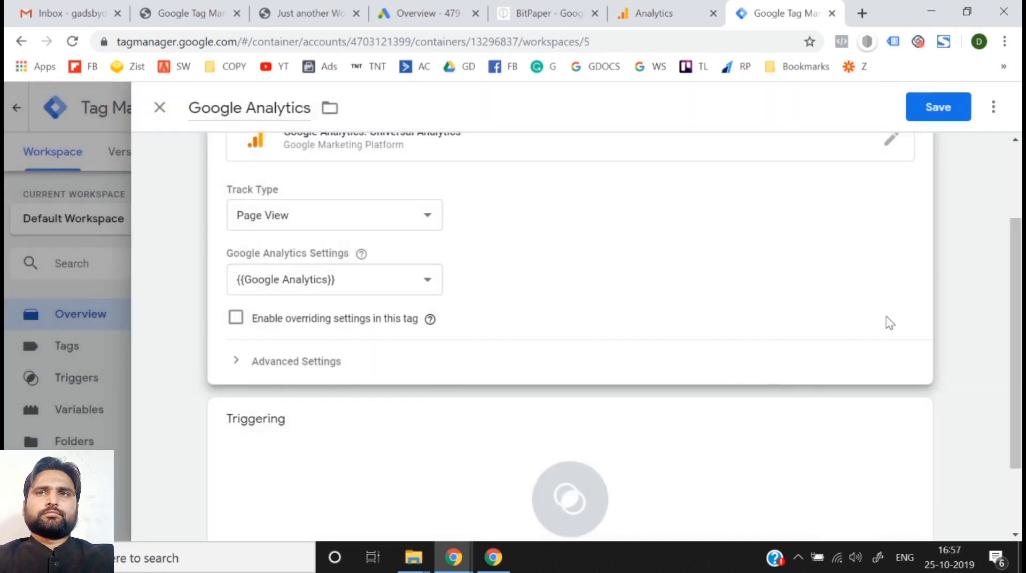
- Add the All Pages page view trigger to the Google Analytics tag and save the tag
scroll(888, 316, down, 2)
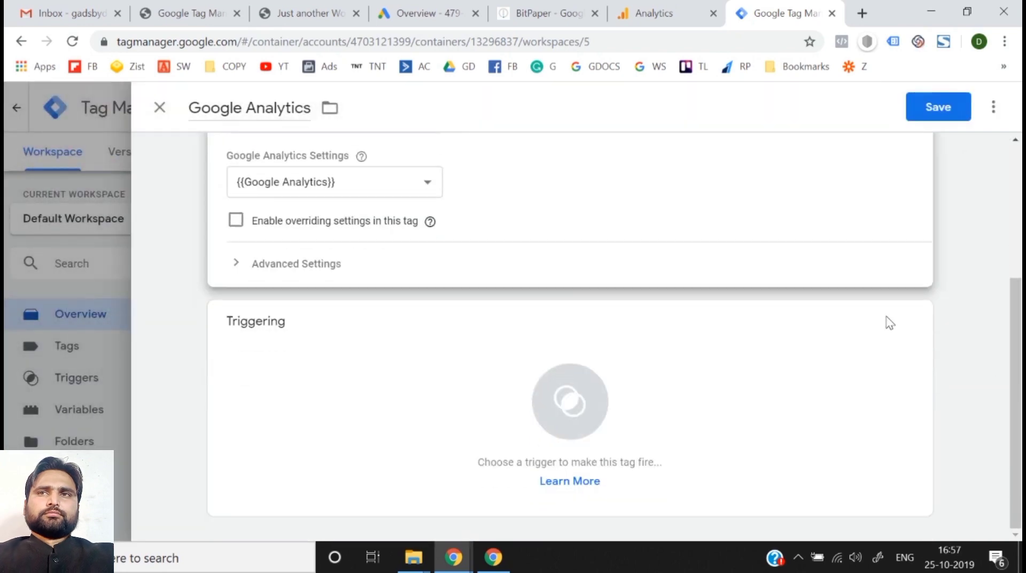
click(572, 406)
click(312, 181)
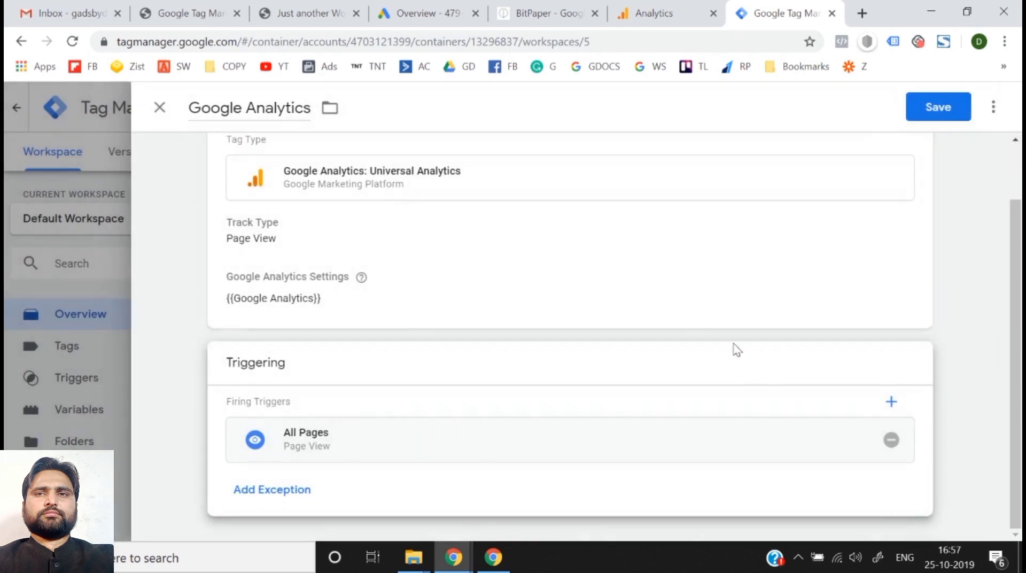
click(929, 111)
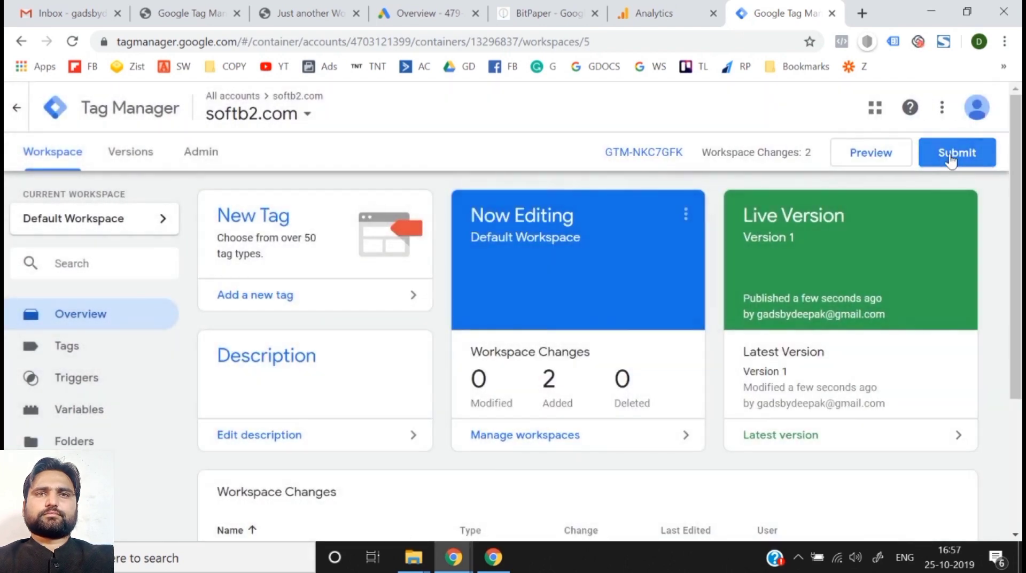
- Publish the workspace changes without a version name or description and return to the workspace overview
click(951, 155)
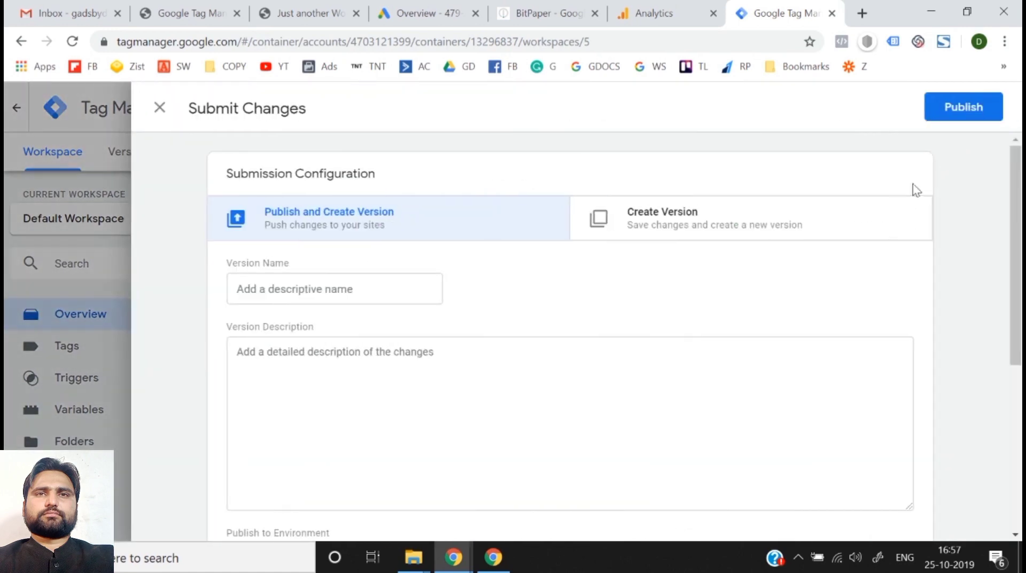
click(962, 107)
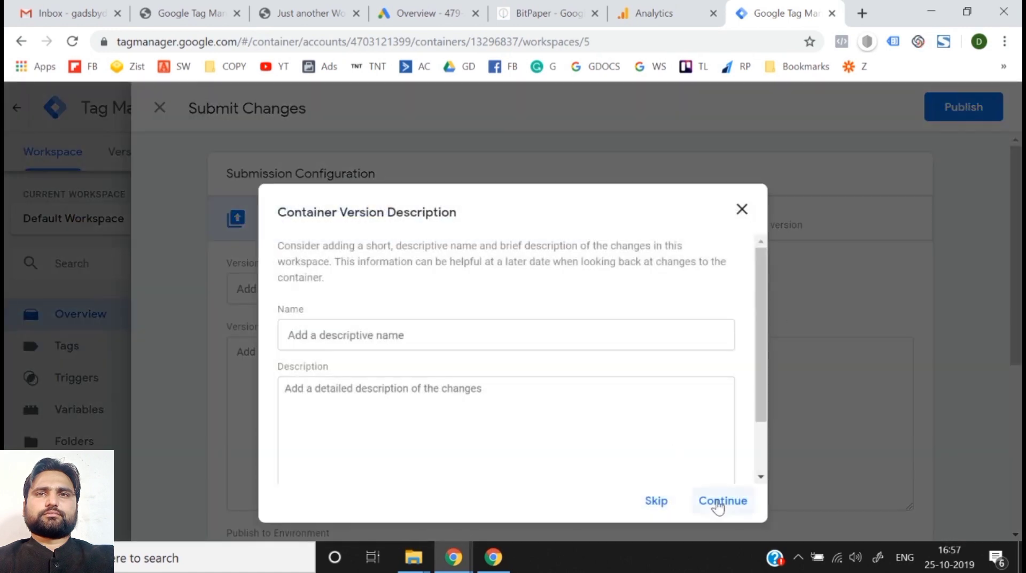
click(717, 502)
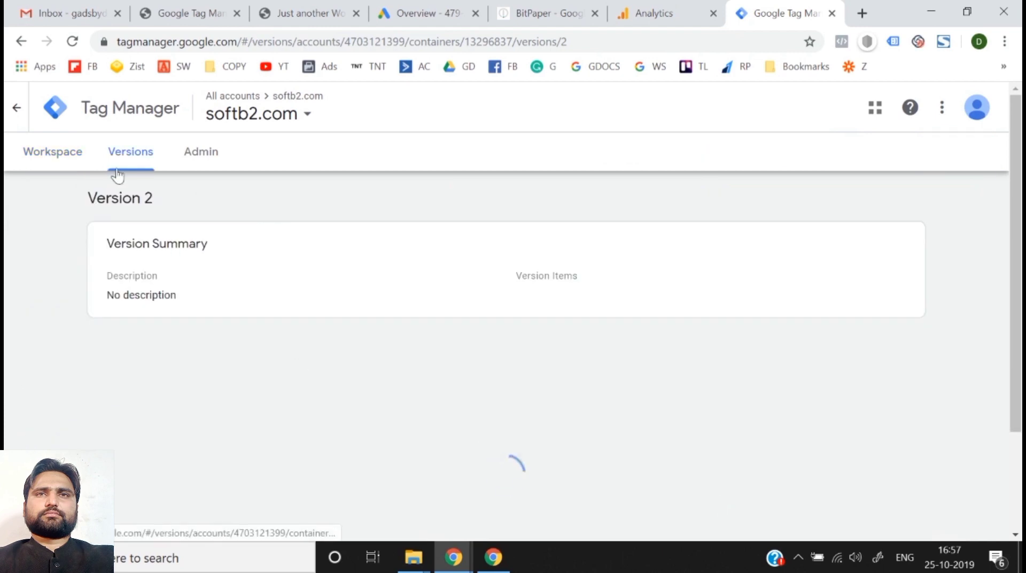
click(42, 148)
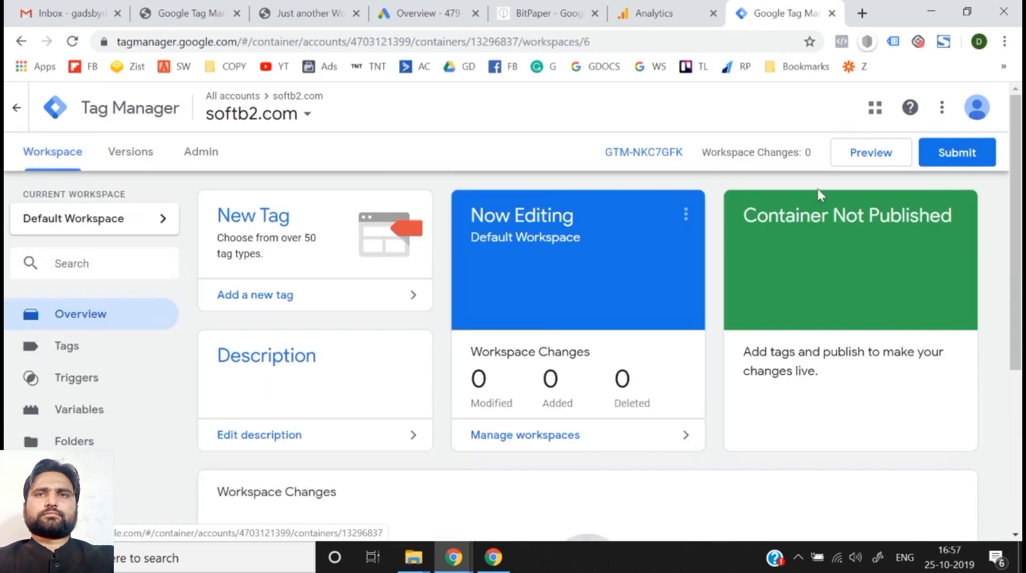
- Switch to the softb2.com storefront, reload it and look over the page
click(345, 8)
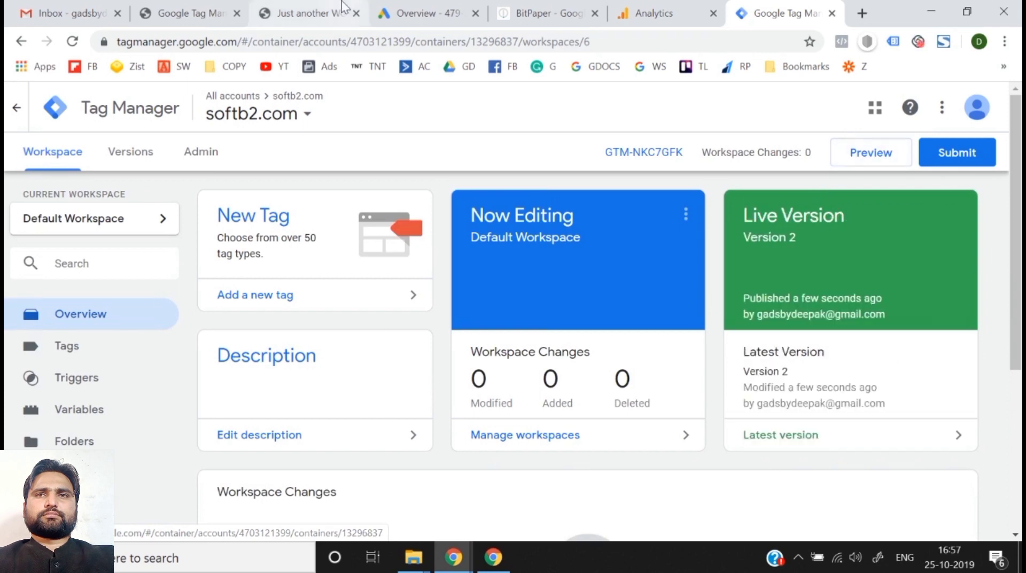
click(72, 41)
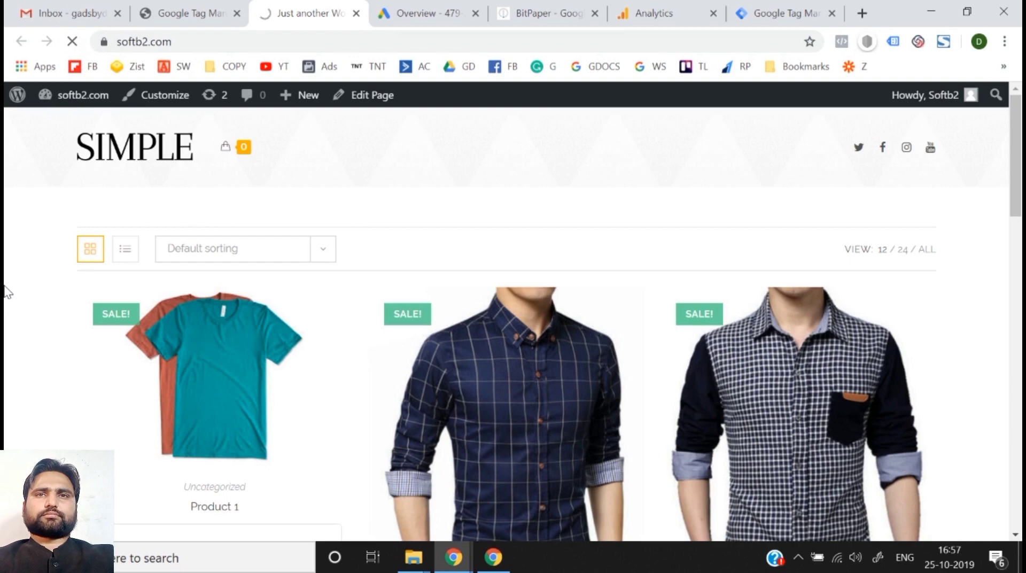
scroll(5, 292, down, 8)
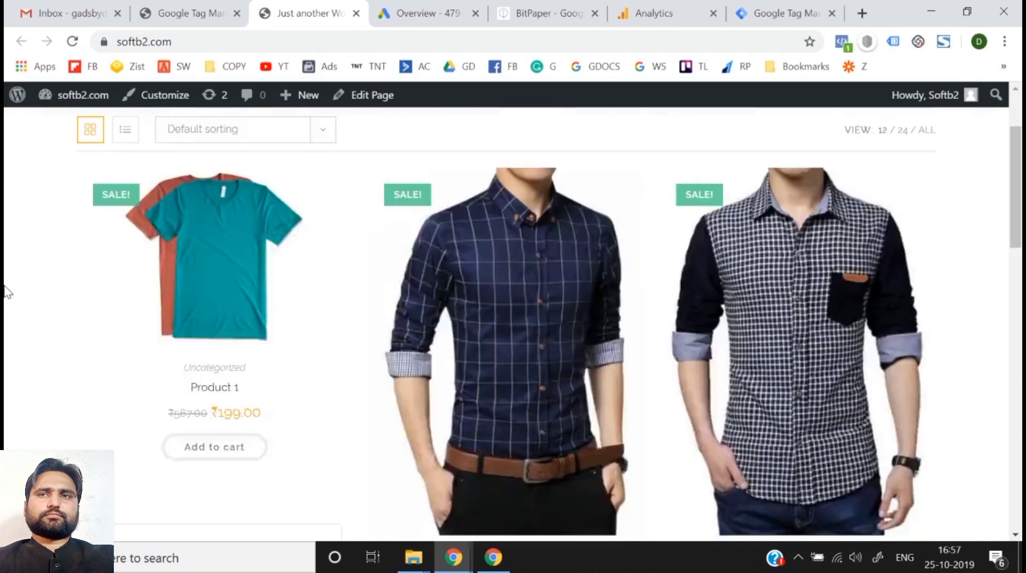
scroll(5, 291, up, 8)
- Turn on preview mode for the Default Workspace in Tag Manager, then reload the softb2.com storefront and check for the debug pane
click(796, 11)
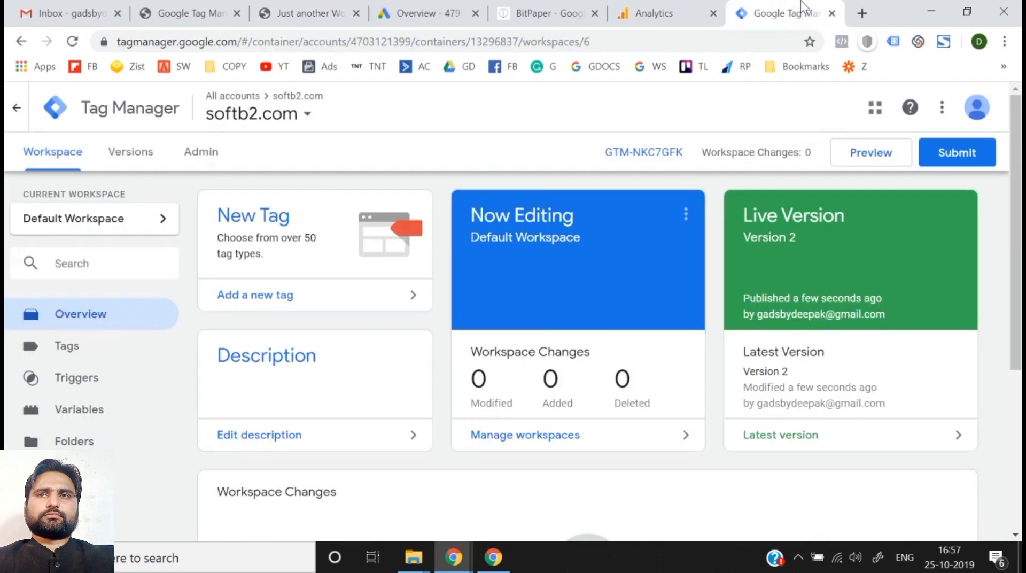
click(889, 159)
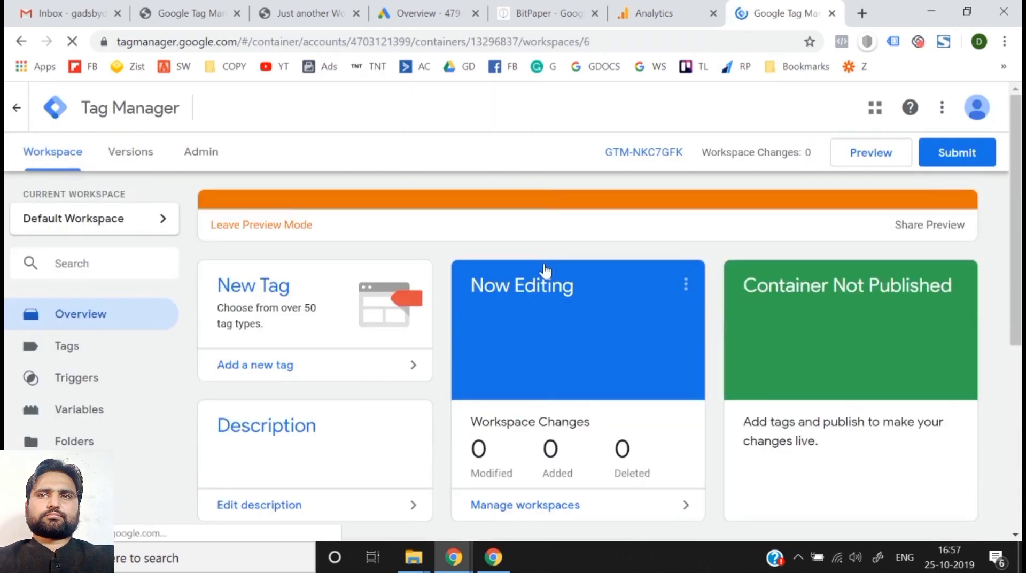
click(302, 15)
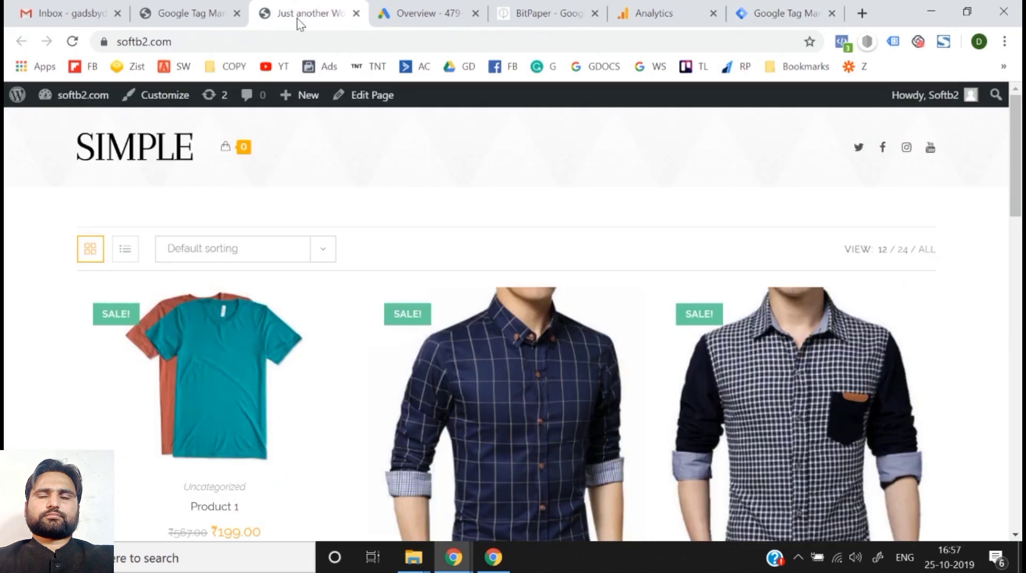
click(74, 47)
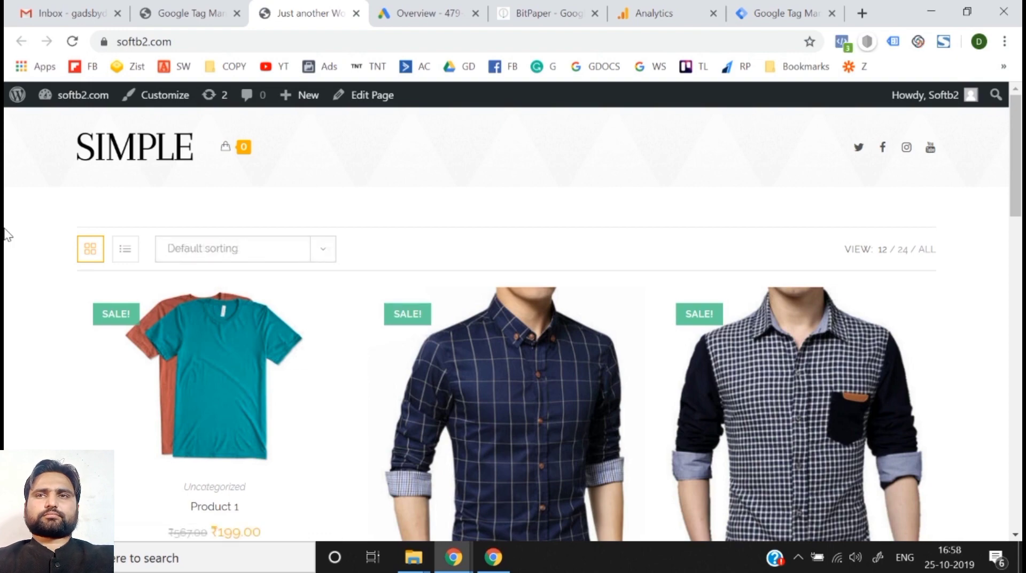
scroll(6, 234, down, 4)
scroll(355, 302, down, 10)
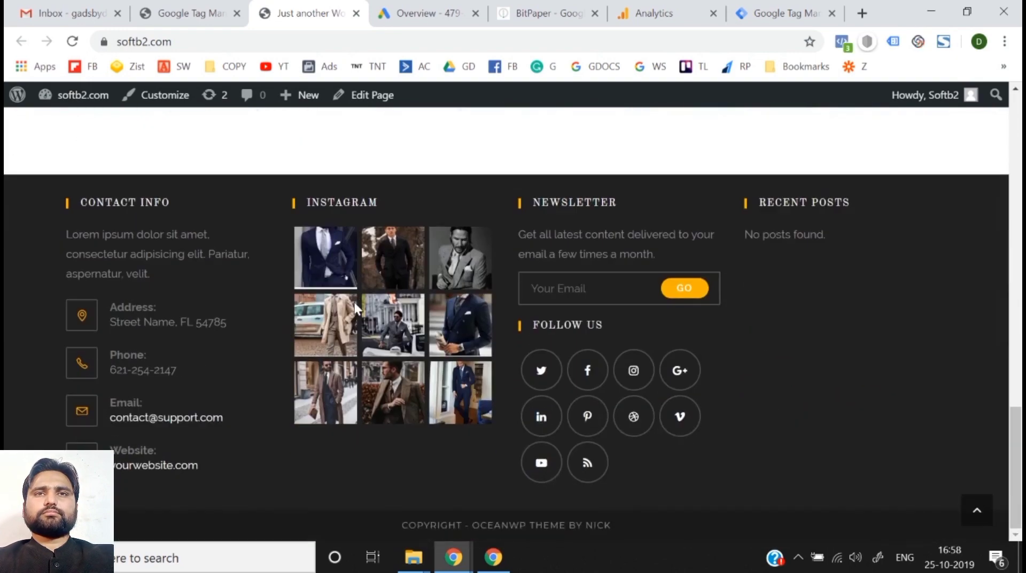
- Check that preview mode is on in Tag Manager, reload the softb2.com storefront again and enlarge the debug pane
click(762, 12)
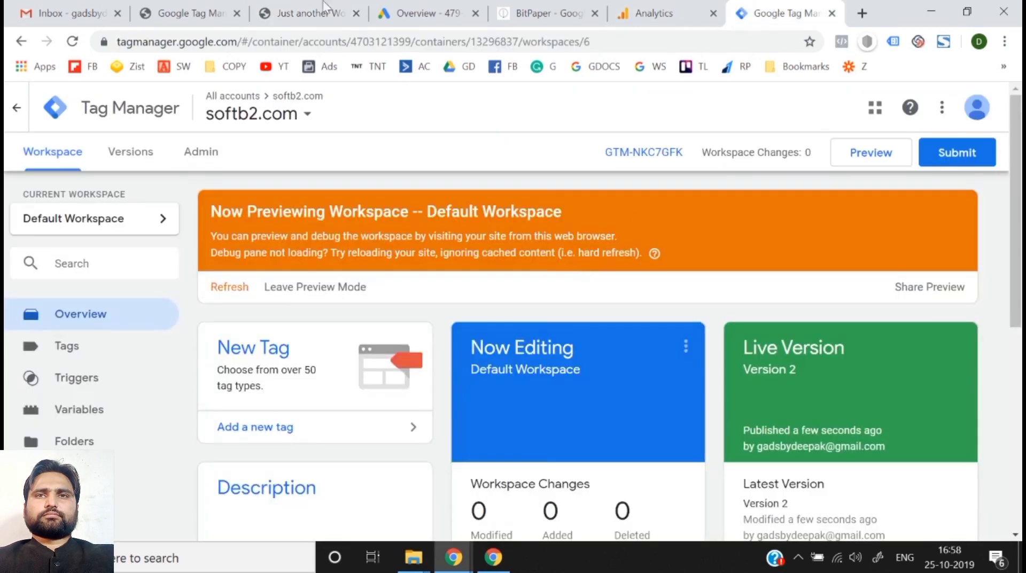
click(258, 8)
scroll(457, 255, up, 15)
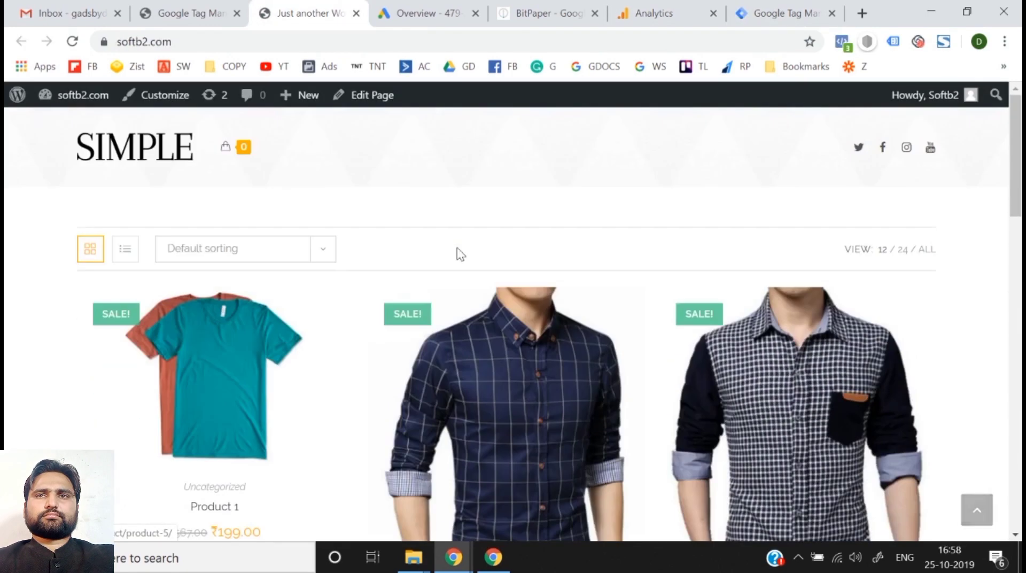
key(F5)
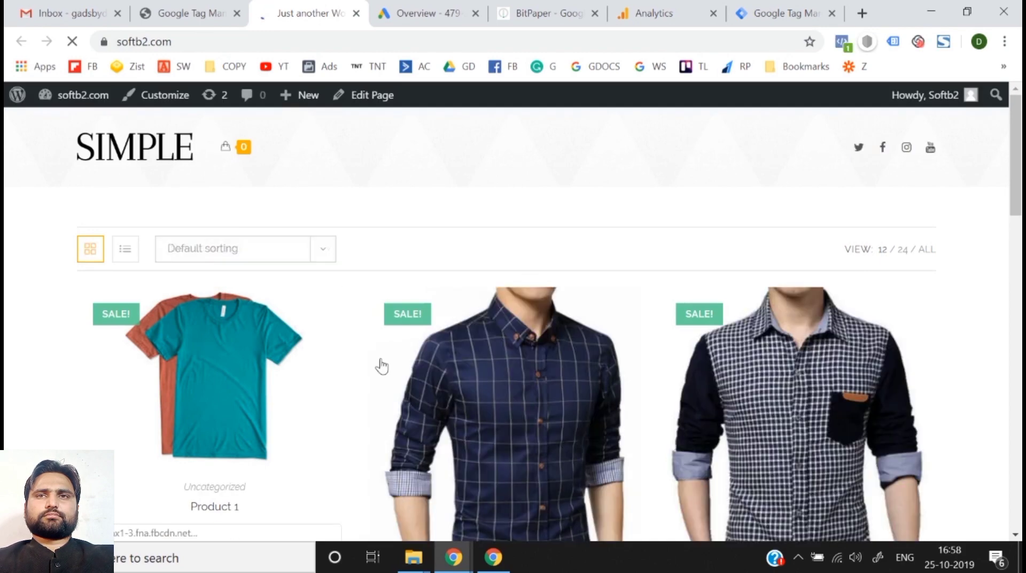
scroll(381, 358, down, 8)
scroll(381, 358, down, 10)
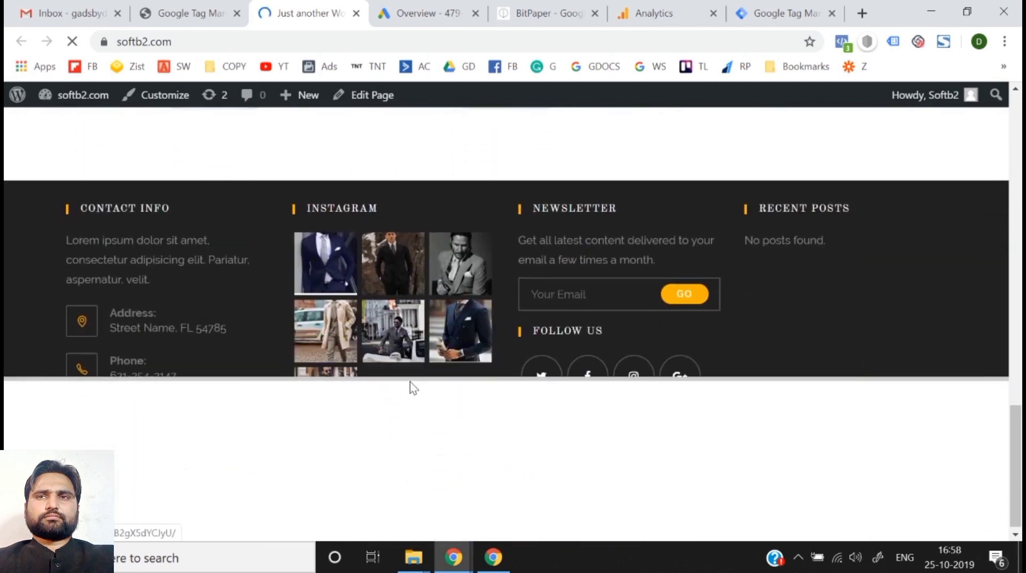
drag(411, 379, 440, 309)
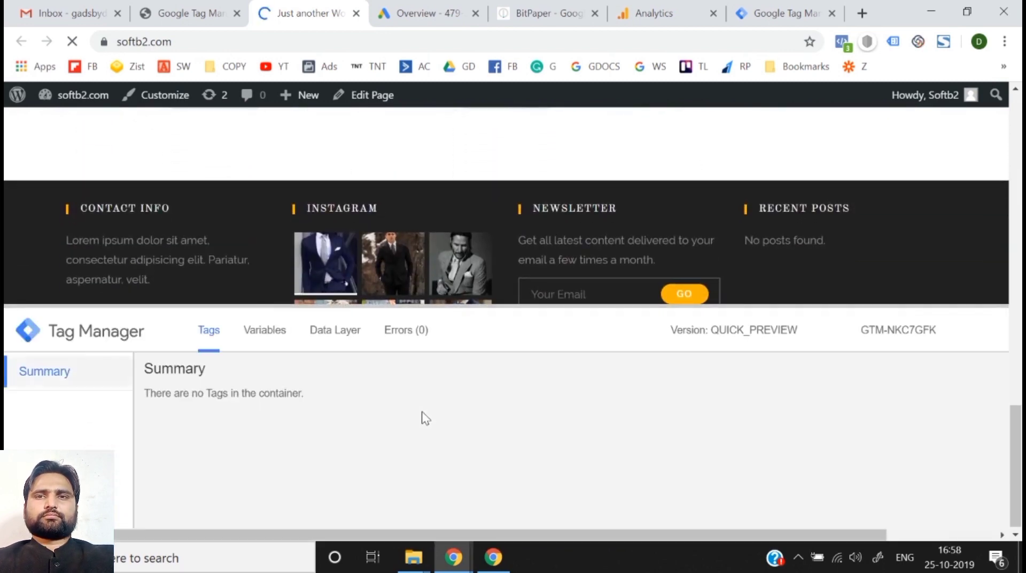
- Review the debug pane's summary of tags fired and not fired on the storefront page
scroll(321, 431, down, 1)
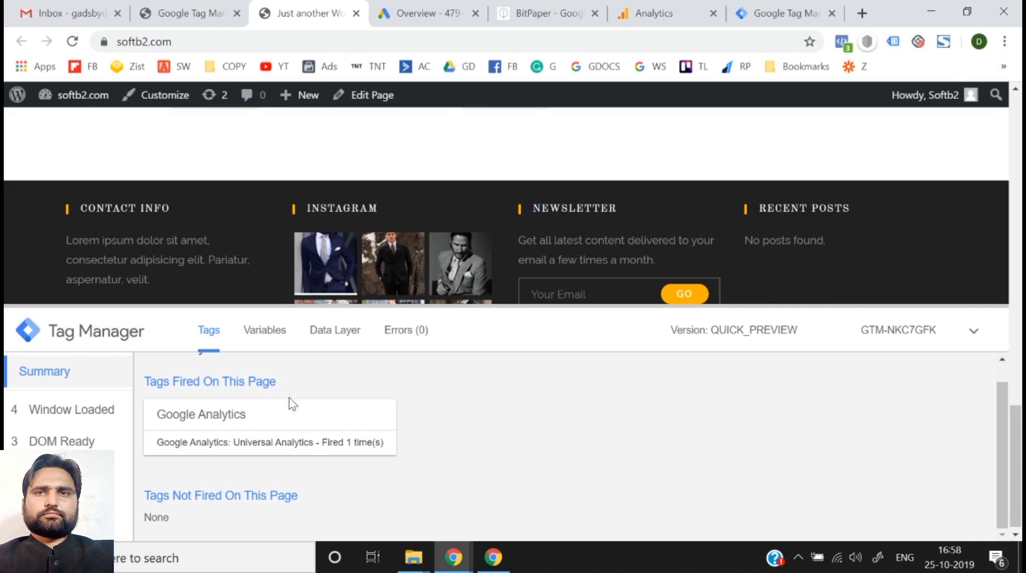
scroll(267, 428, up, 1)
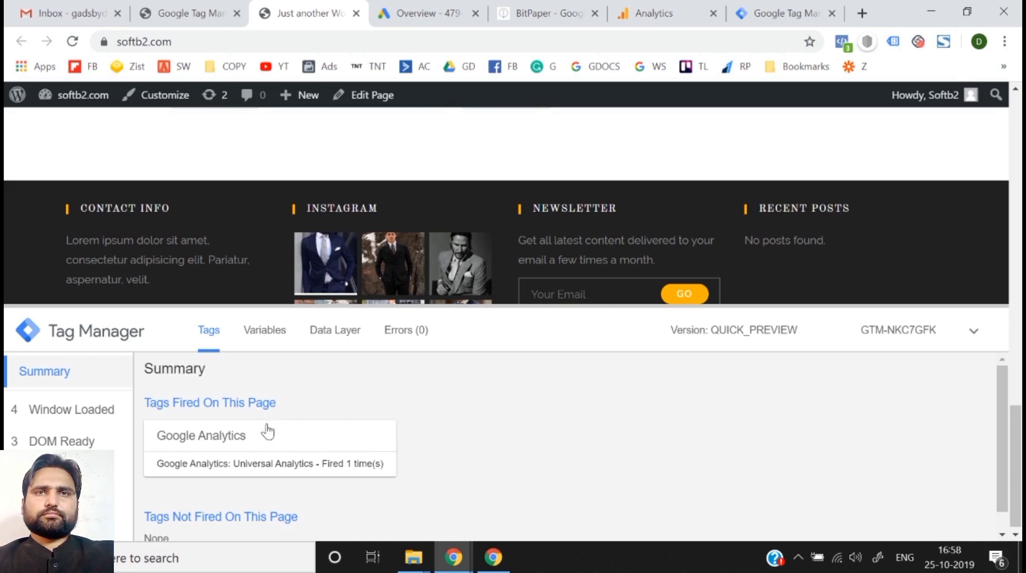
scroll(338, 149, up, 10)
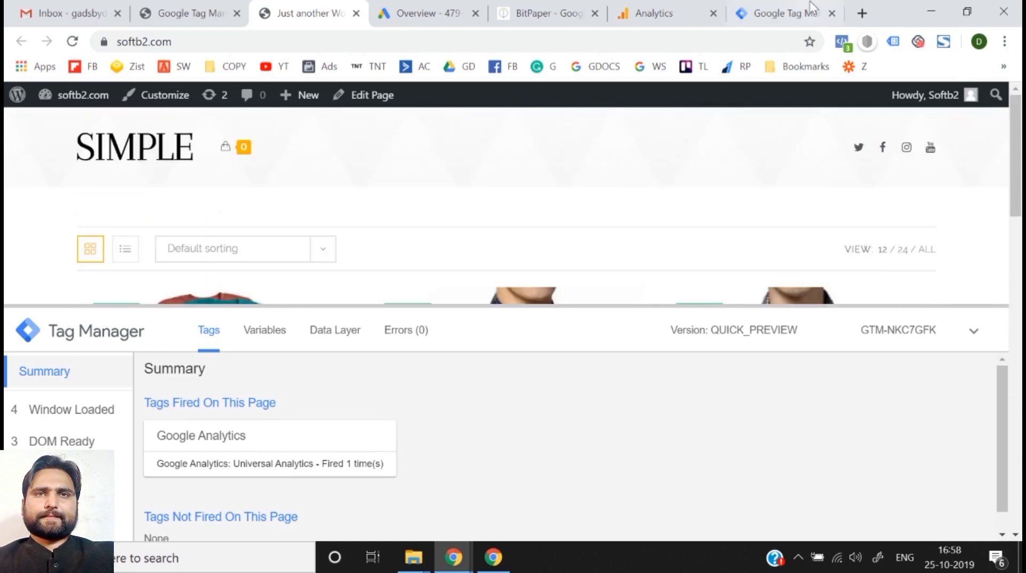
- Return to Tag Manager and leave preview mode for the Default Workspace
click(783, 13)
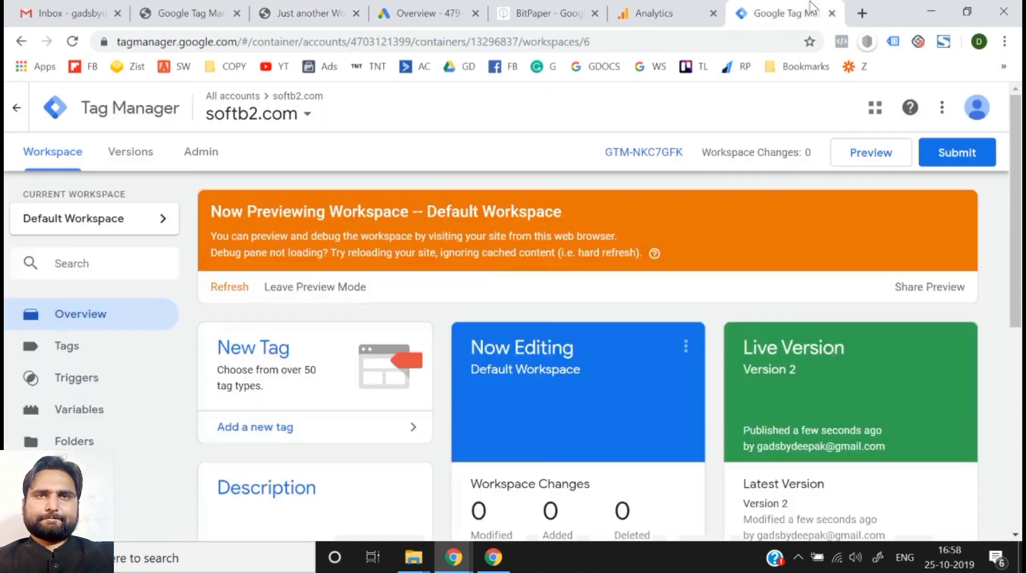
click(306, 288)
click(631, 278)
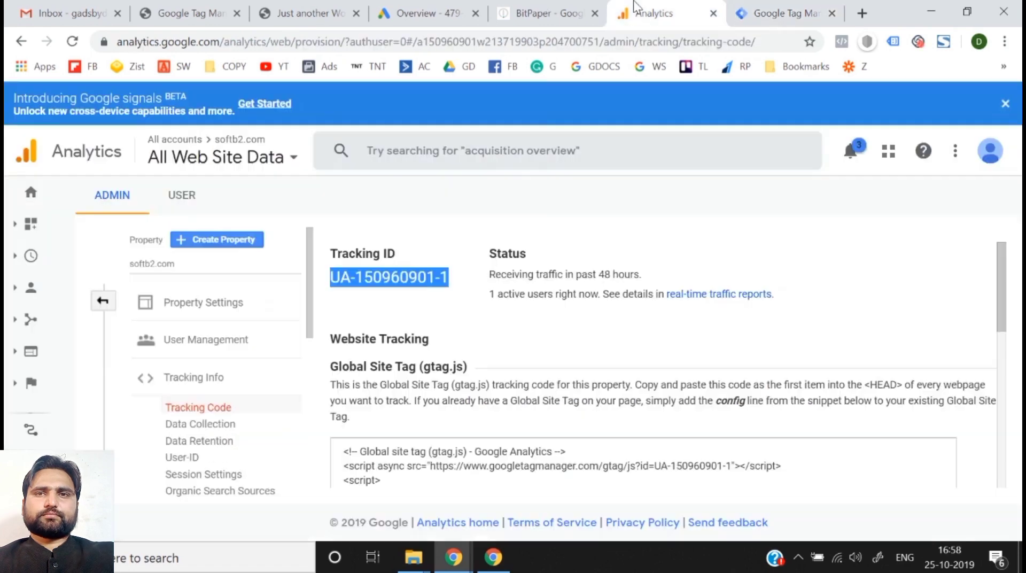
- Switch to Google Analytics, return to the Admin overview and review the account, property and view settings of softb2.com
click(653, 14)
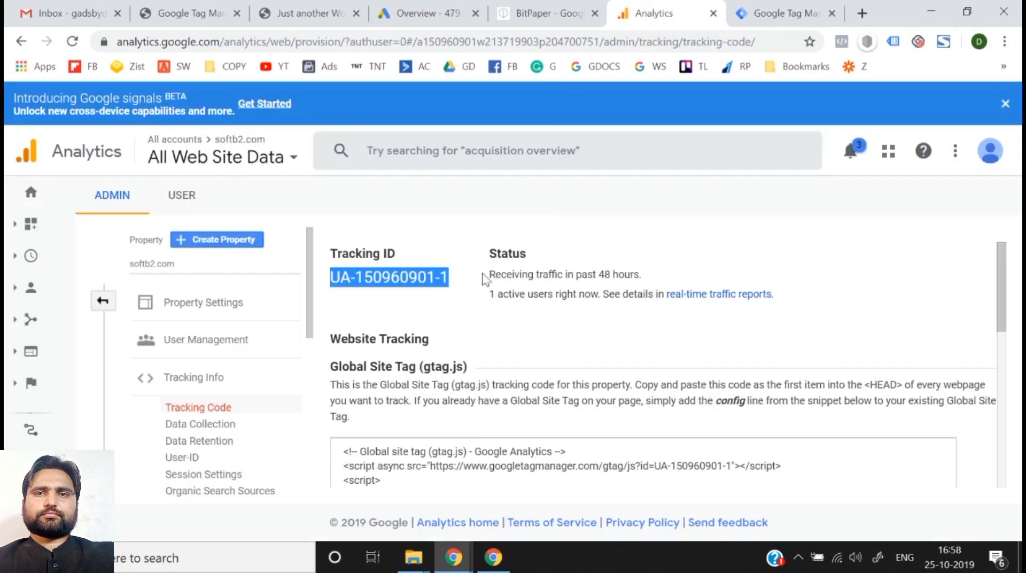
click(114, 298)
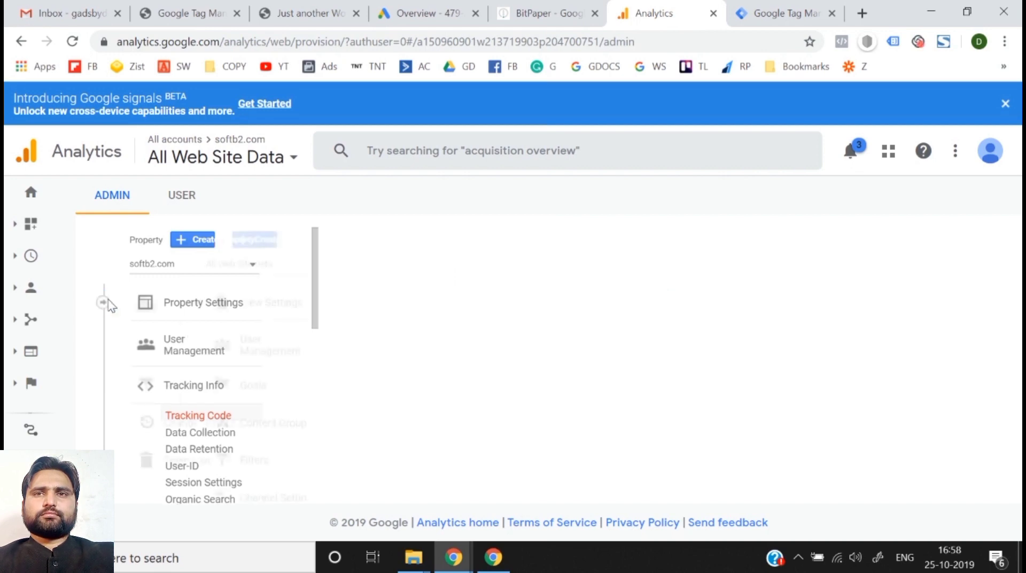
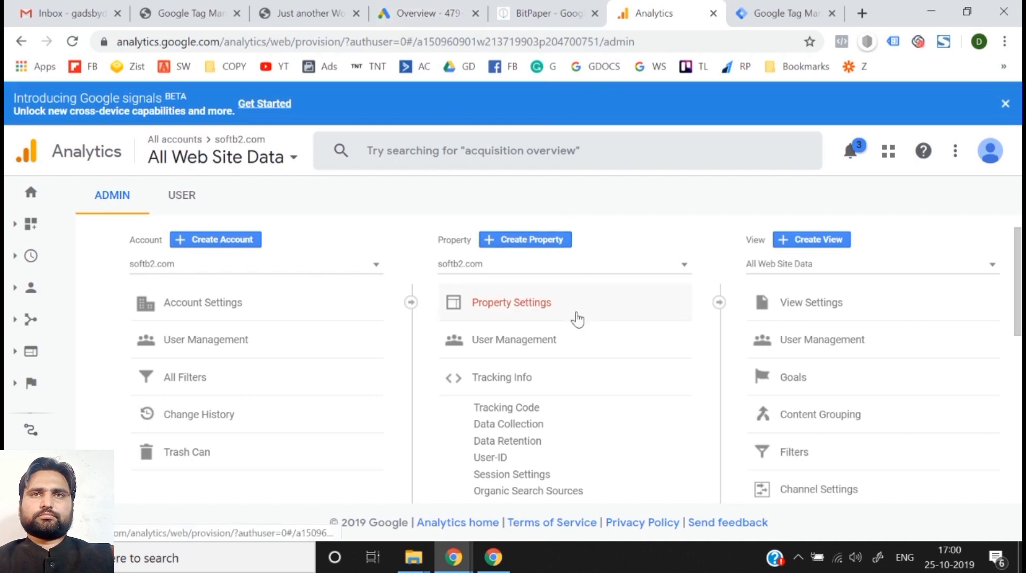
scroll(576, 319, down, 4)
scroll(307, 421, down, 3)
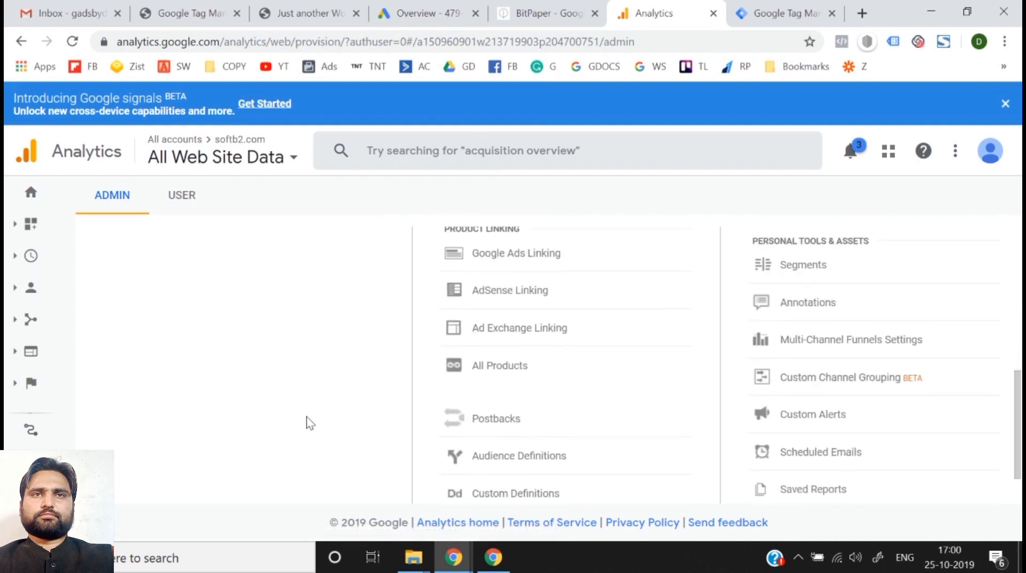
scroll(545, 348, down, 1)
scroll(578, 347, up, 4)
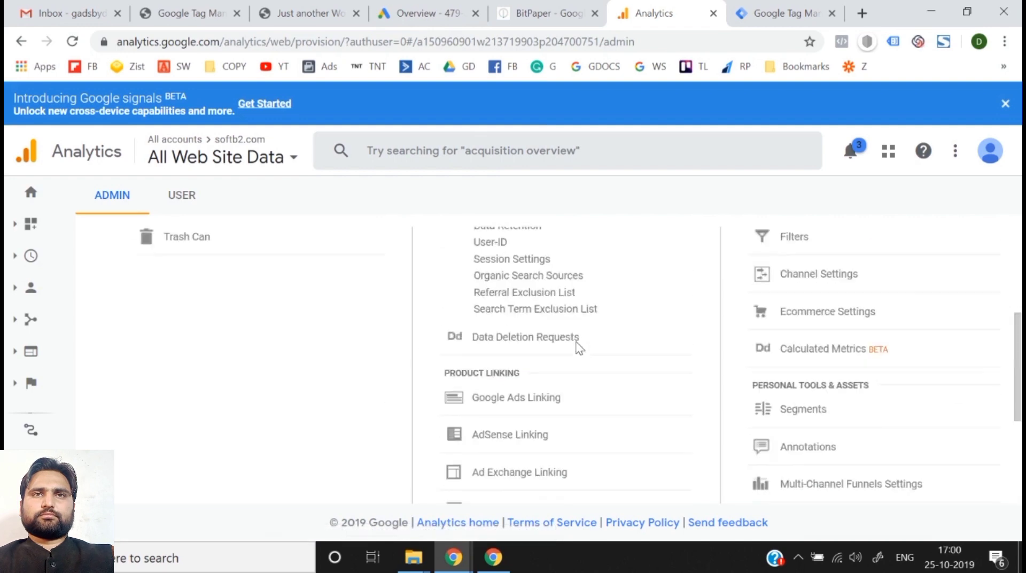
scroll(577, 347, up, 4)
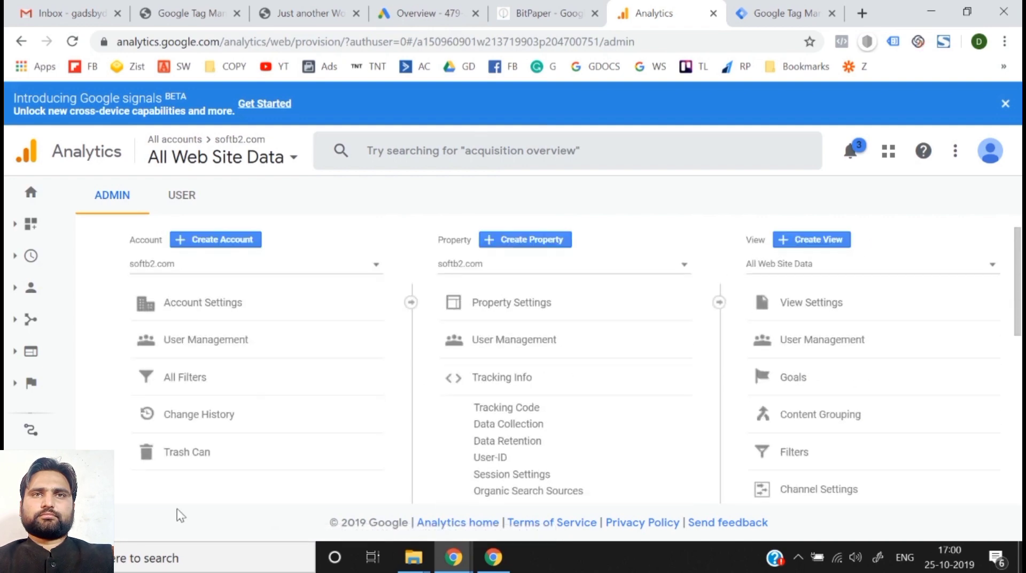
scroll(286, 442, down, 3)
scroll(357, 396, up, 4)
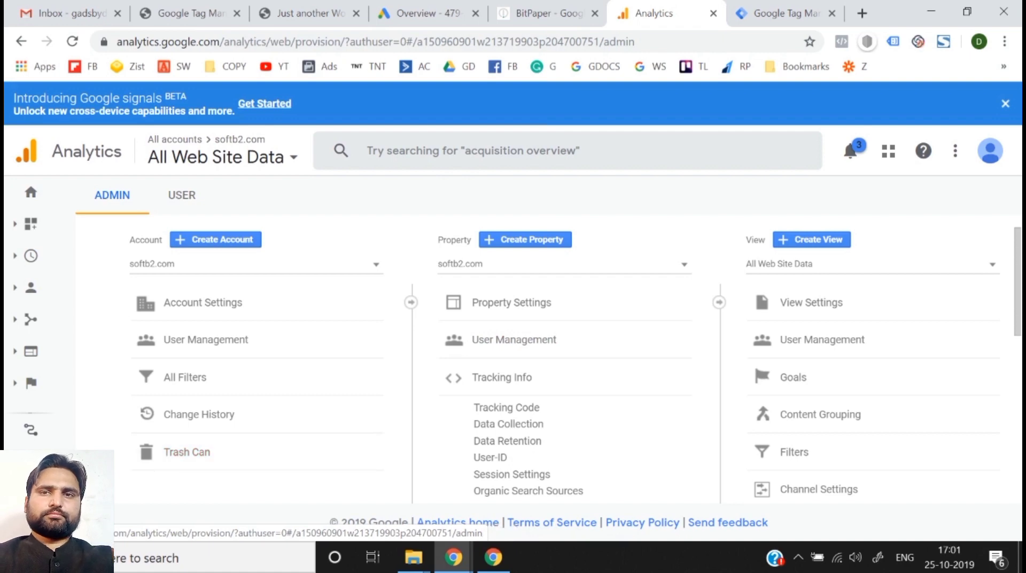
- Open the Goals settings of the All Web Site Data view and start a new goal
scroll(620, 358, down, 1)
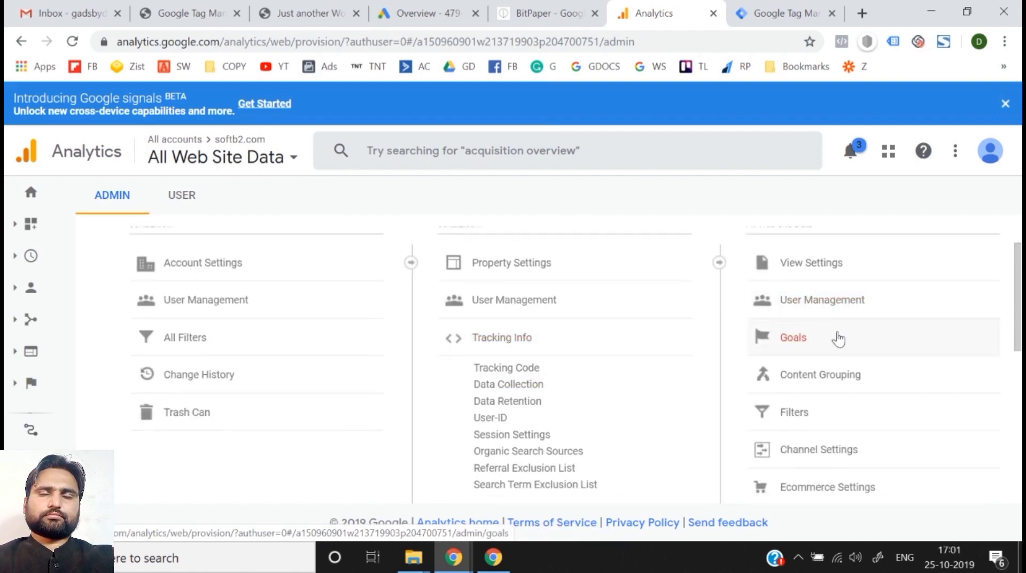
scroll(797, 355, up, 1)
scroll(809, 309, down, 2)
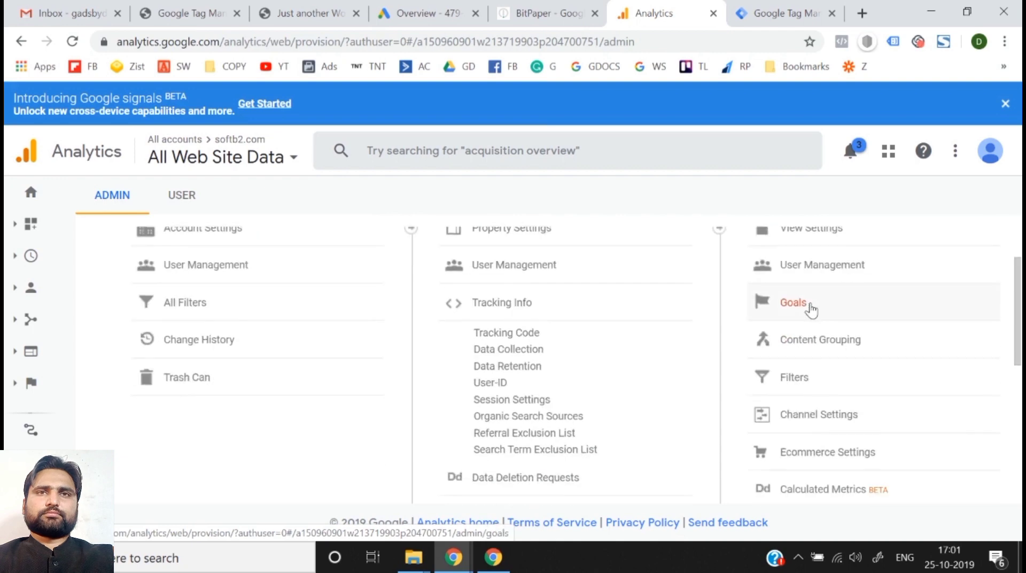
click(813, 304)
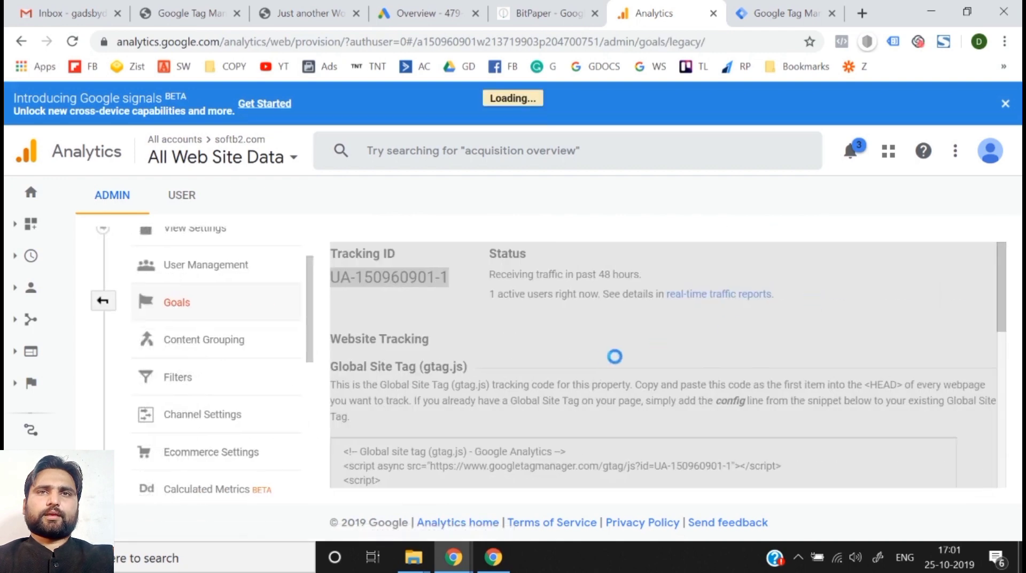
click(379, 262)
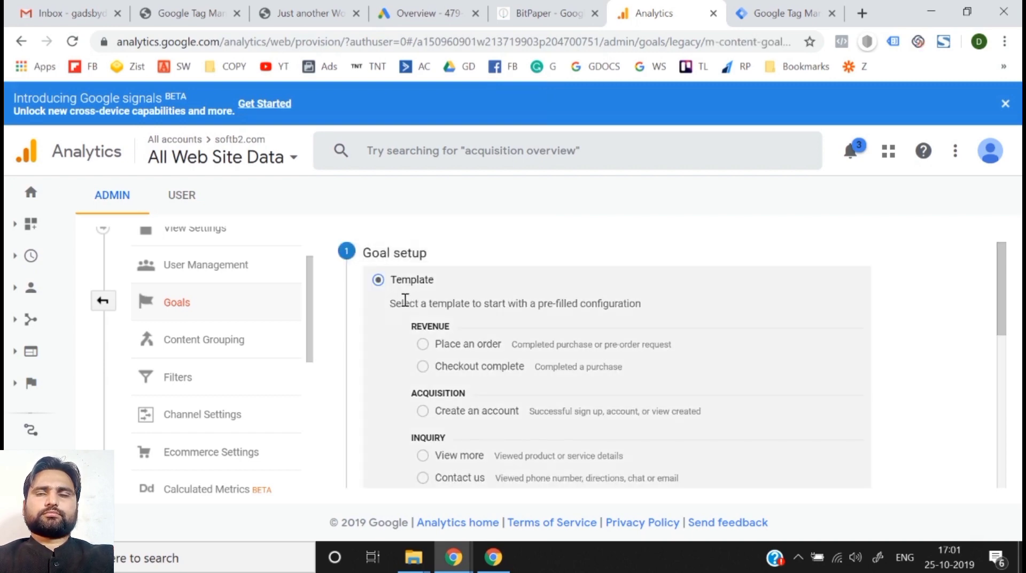
- Look through the goal templates, choose the Custom setup instead and continue to the goal description
scroll(409, 269, down, 10)
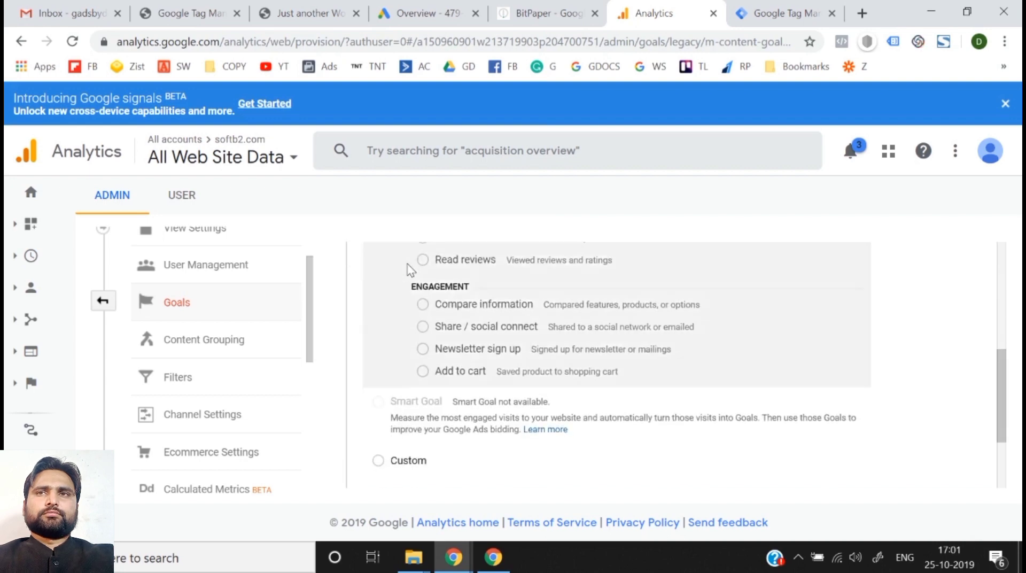
scroll(409, 269, up, 10)
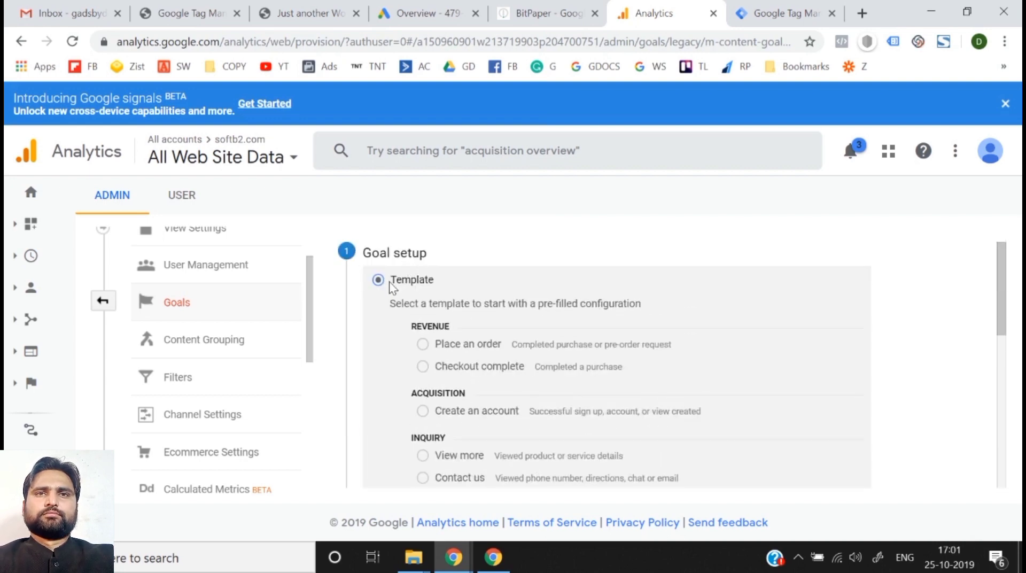
scroll(389, 281, down, 10)
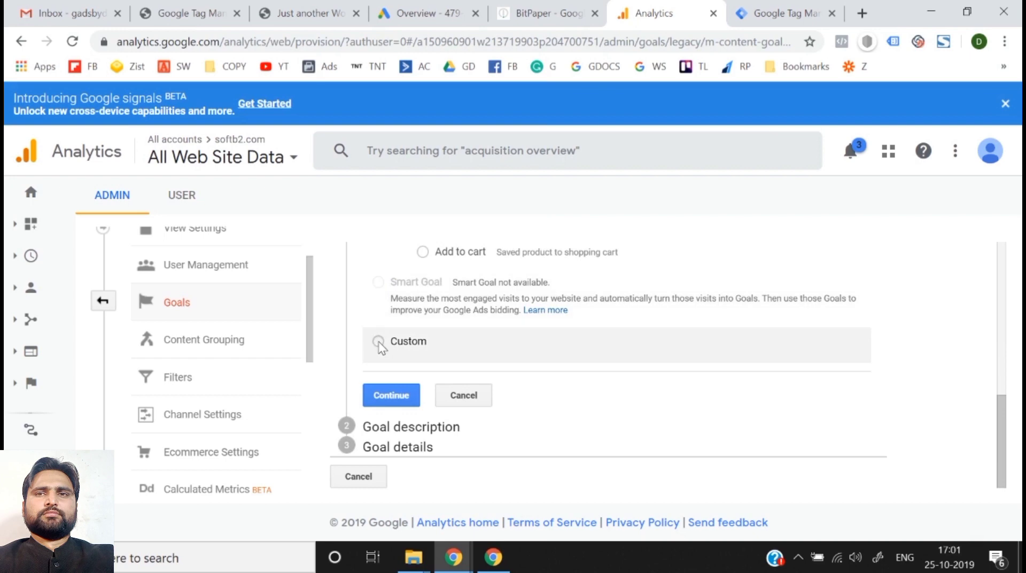
click(379, 343)
click(394, 397)
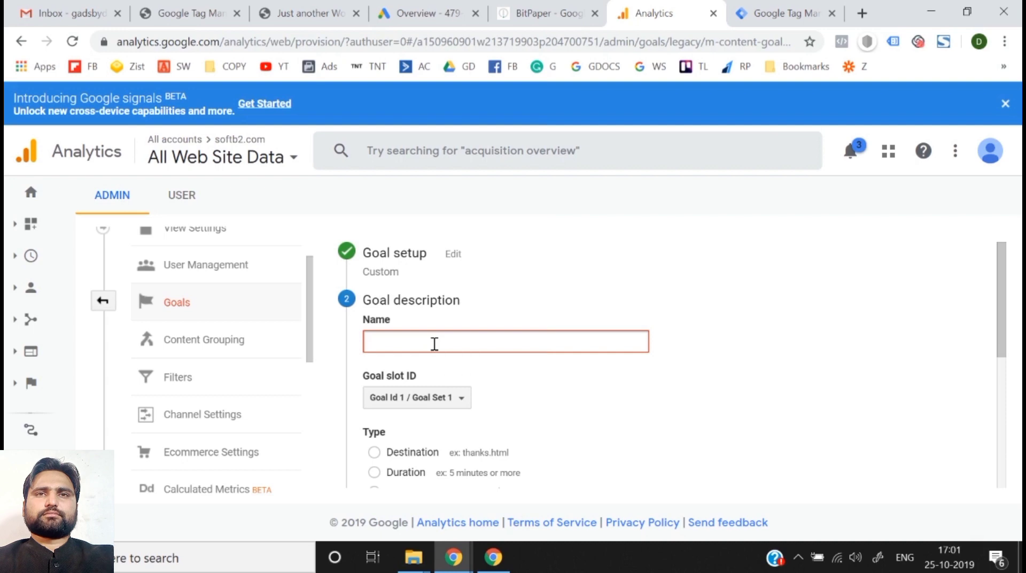
- Name the new goal "Softb2 Lead Gen"
text(Softb)
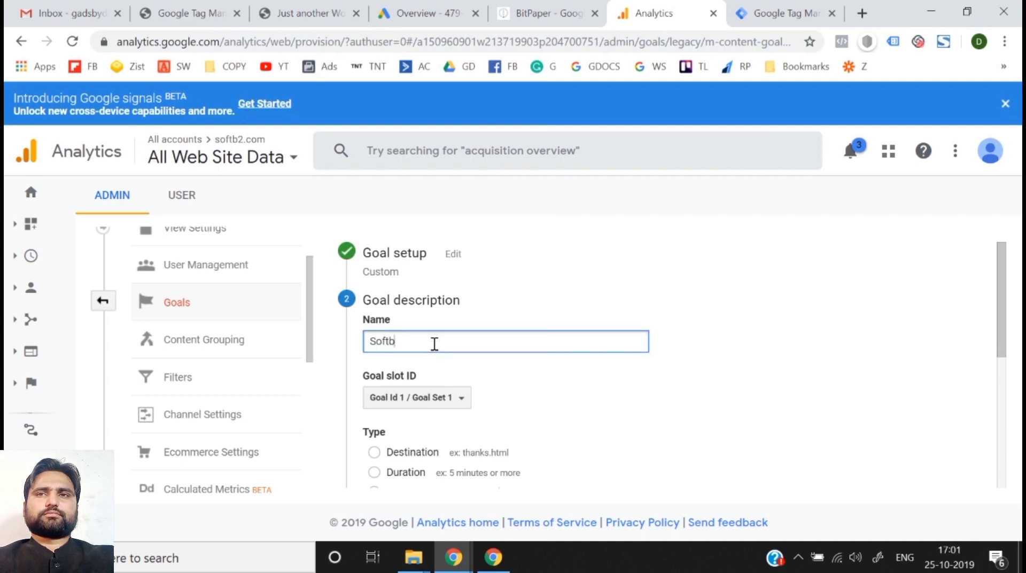
text(2 Lead Gen)
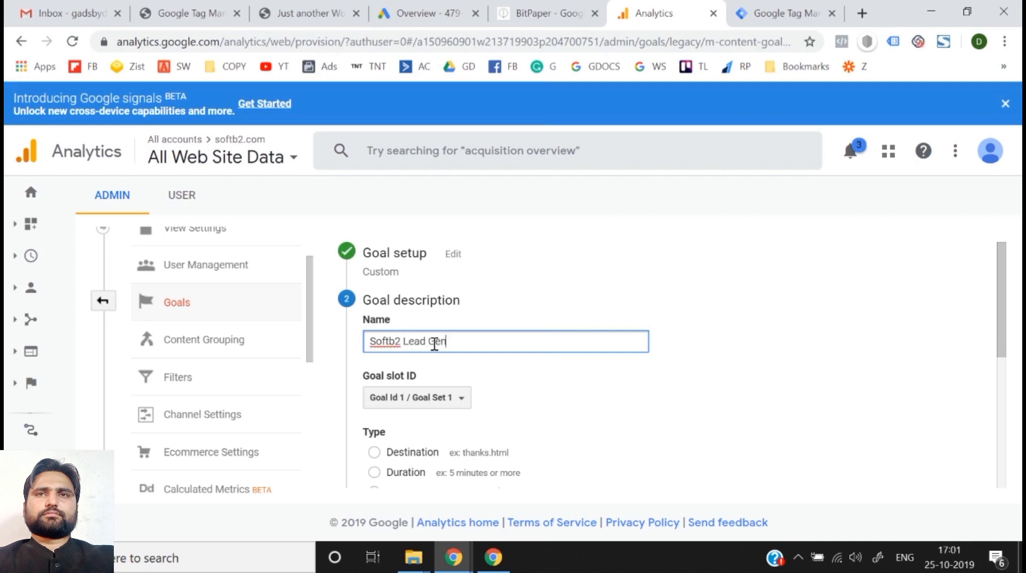
scroll(514, 380, down, 2)
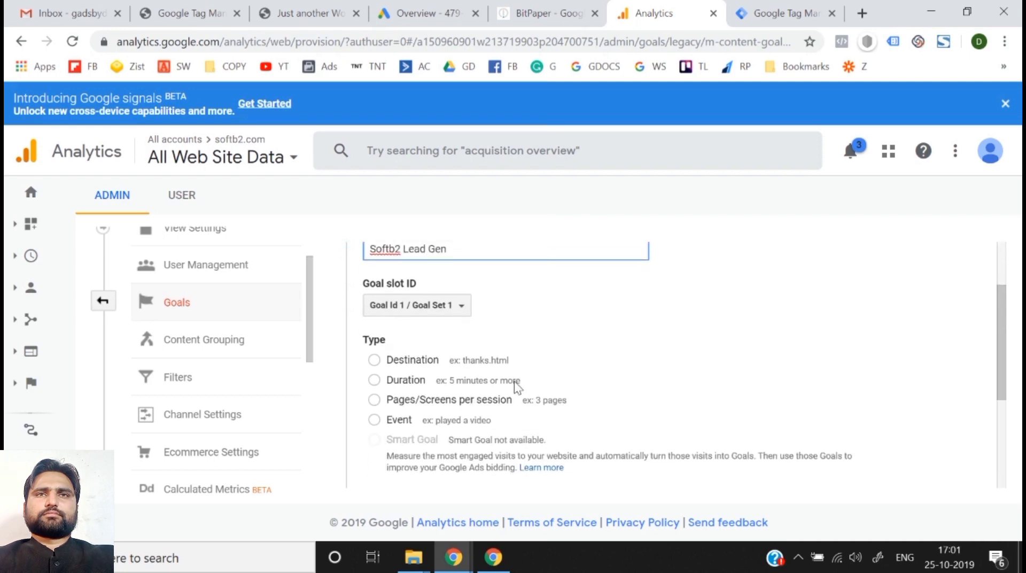
scroll(569, 335, up, 1)
click(751, 322)
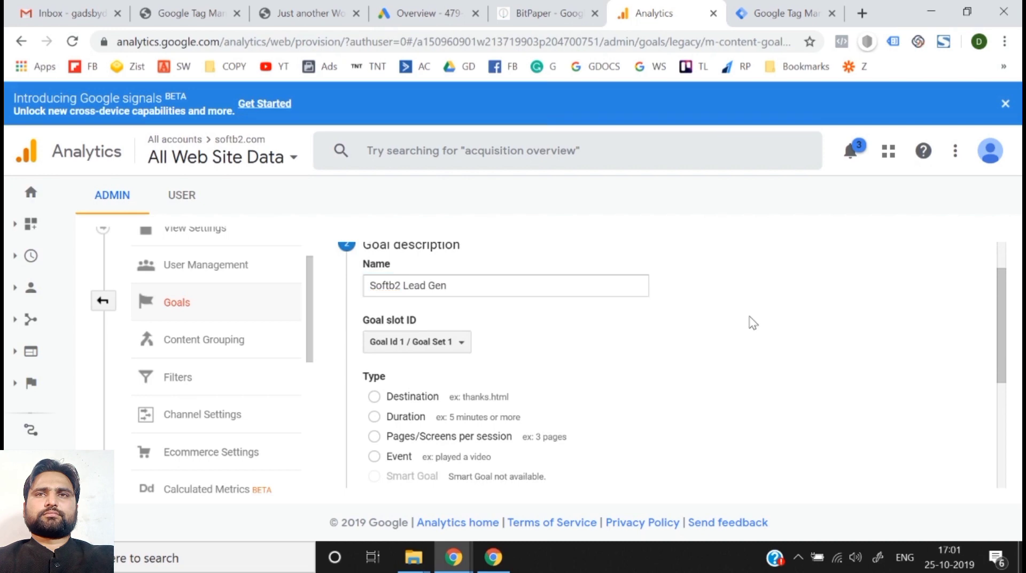
- Set the goal type to Destination and continue to the goal details
scroll(751, 323, down, 1)
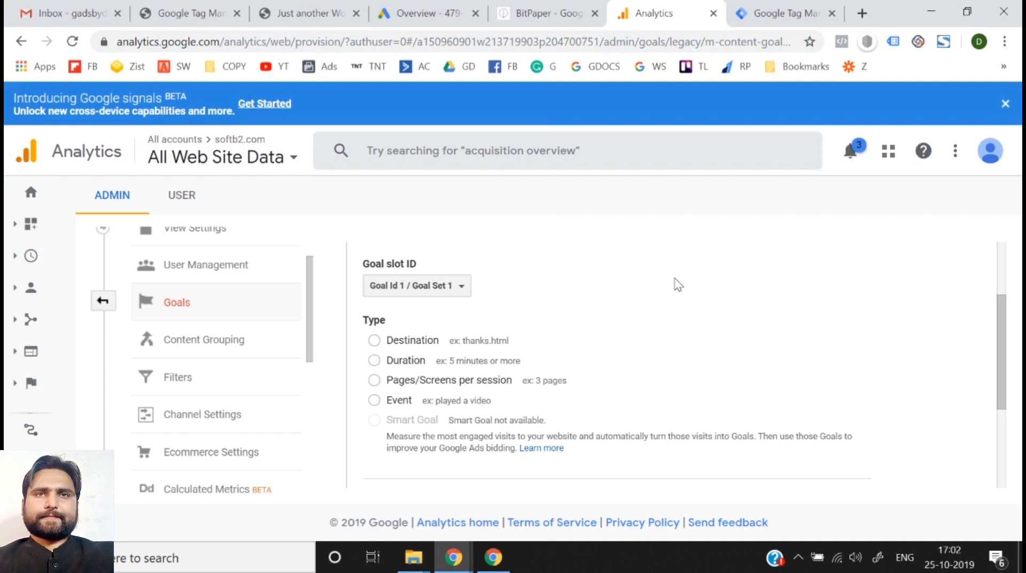
scroll(679, 285, down, 1)
click(374, 310)
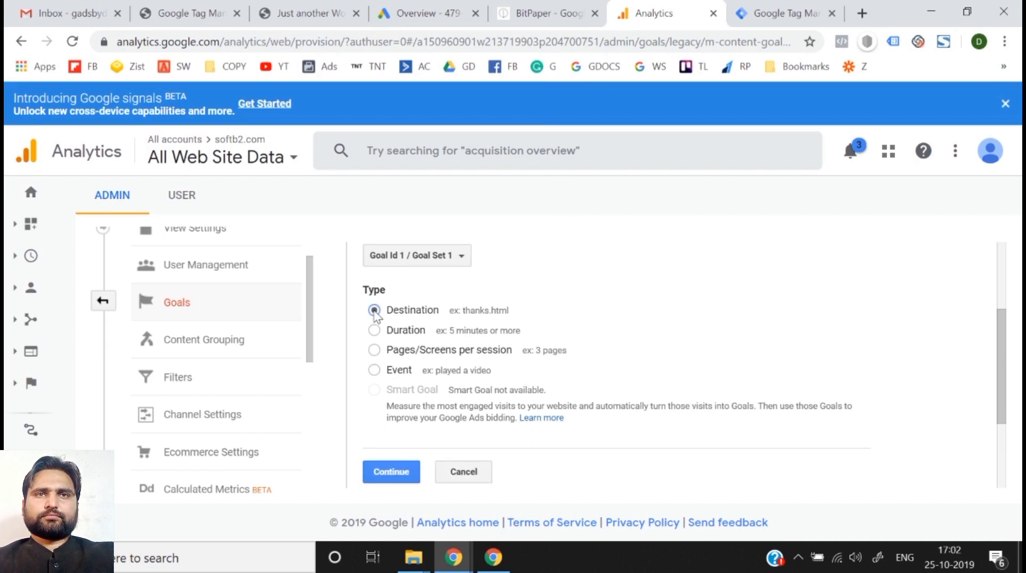
click(391, 472)
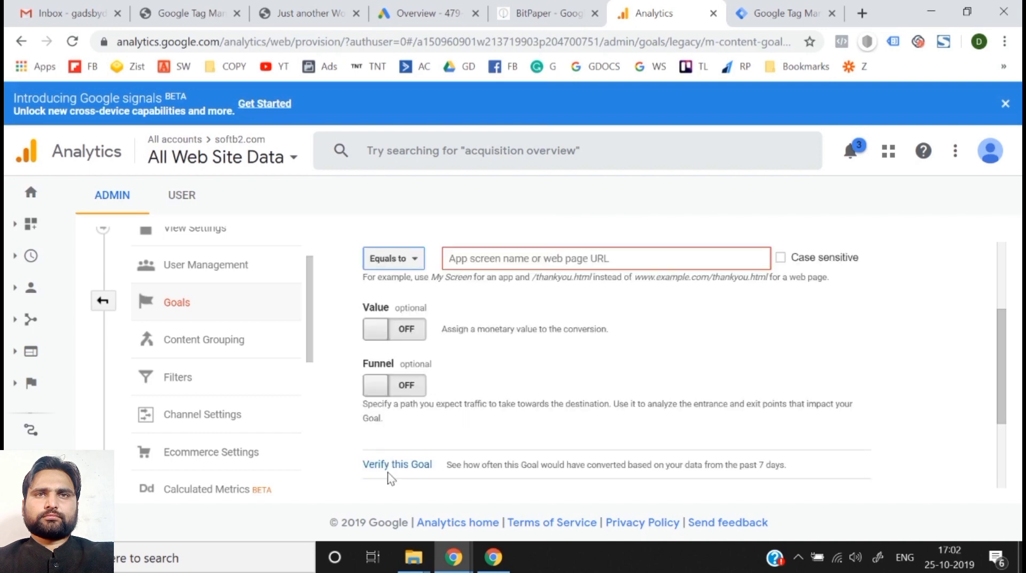
scroll(544, 316, up, 1)
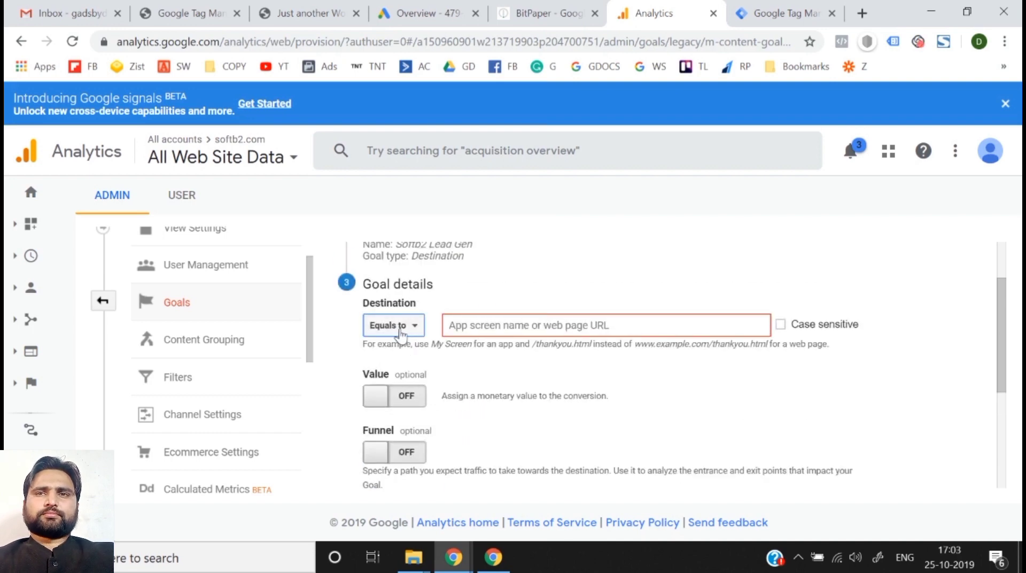
- Switch to the softb2.com storefront, collapse the debug pane, look over the page and open Product 3
click(324, 7)
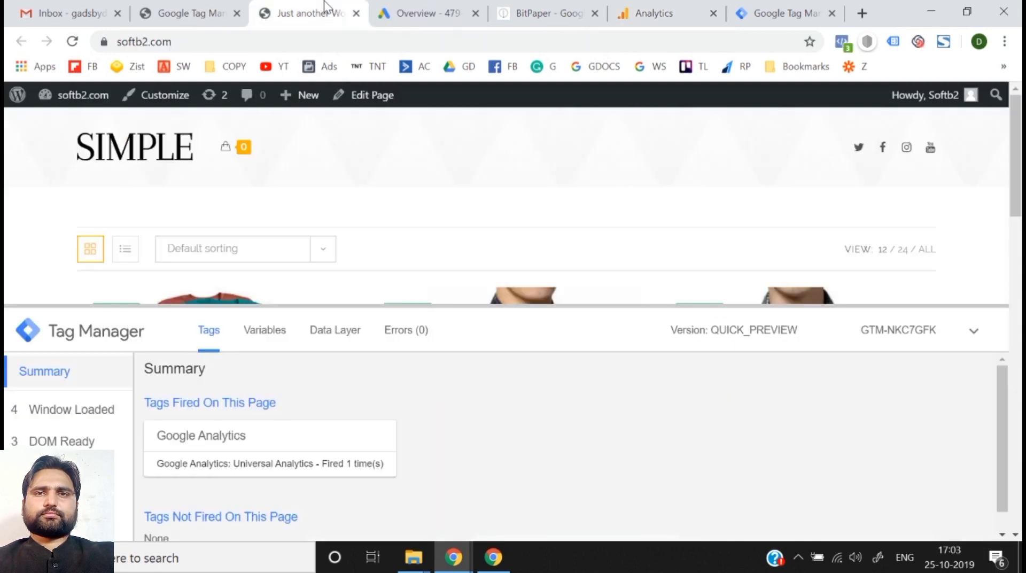
click(973, 330)
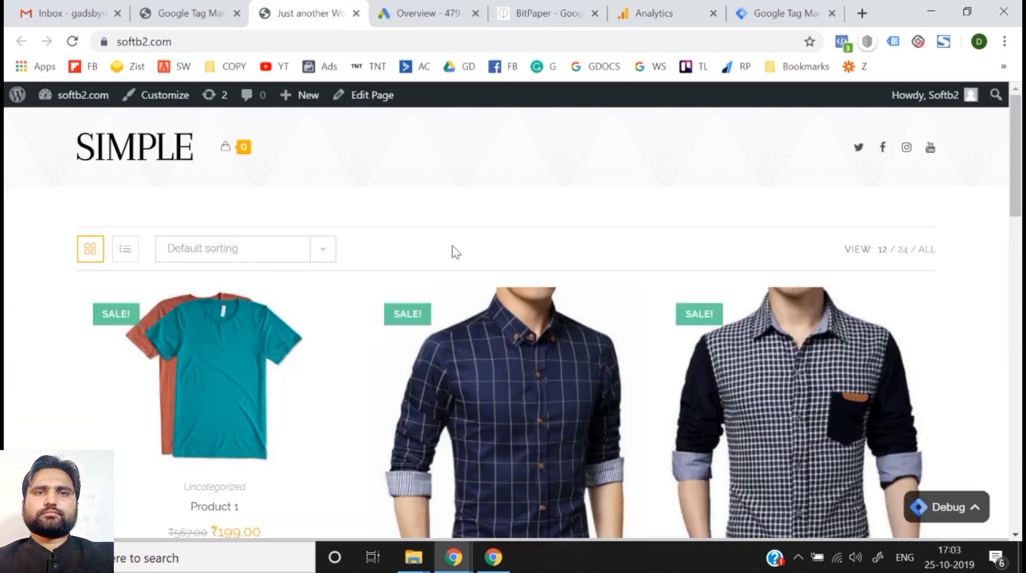
scroll(452, 249, down, 8)
scroll(454, 254, down, 8)
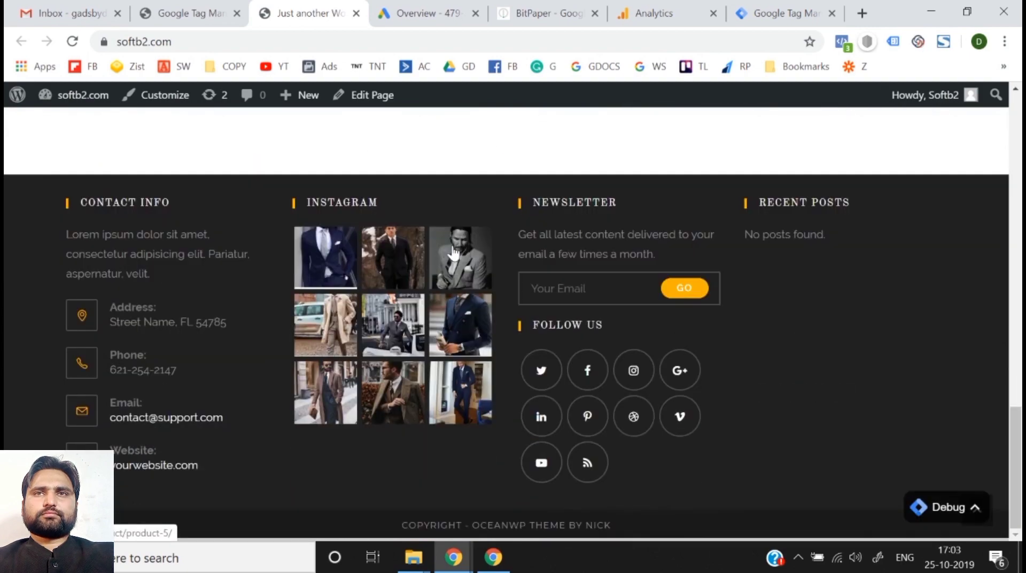
scroll(148, 445, up, 15)
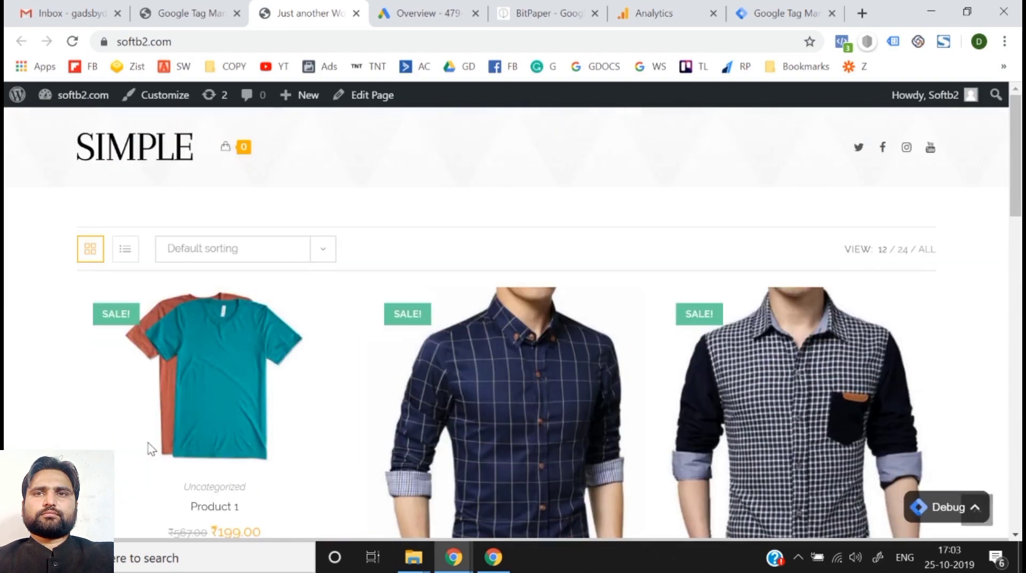
scroll(380, 318, down, 3)
click(694, 265)
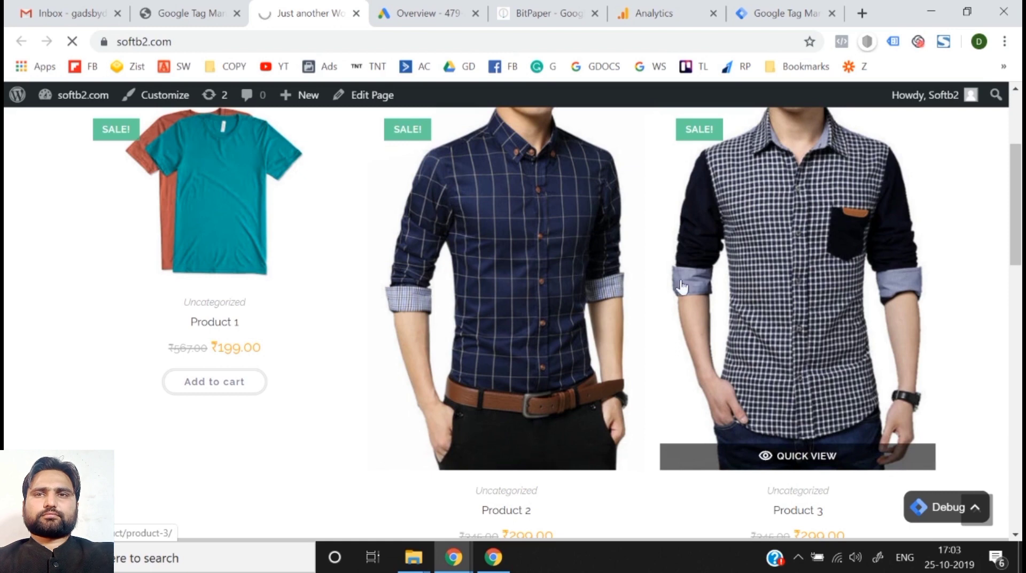
click(747, 291)
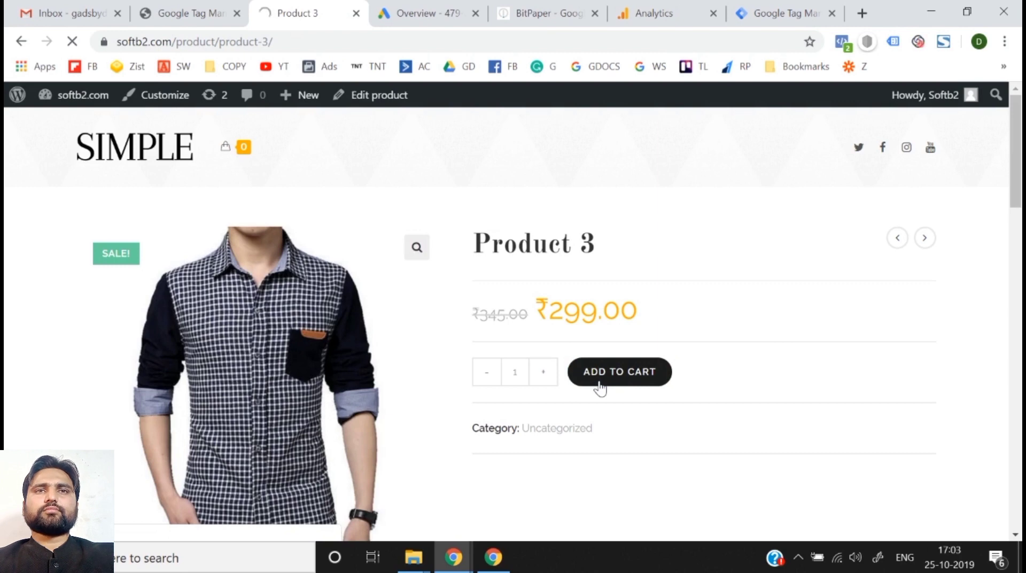
- Add Product 3 to the cart, open the cart page and examine the /cart/ part of its URL
click(601, 386)
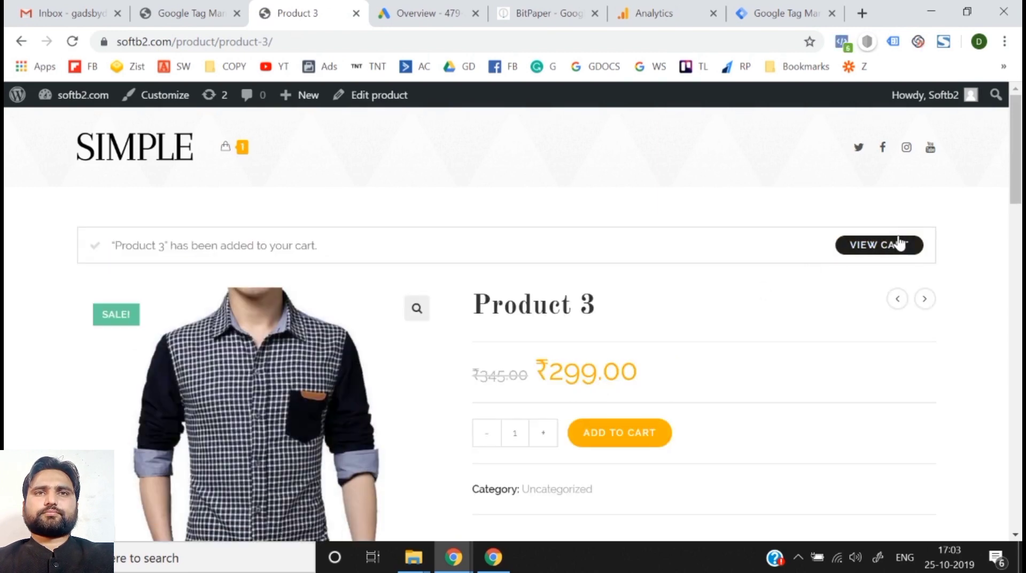
click(898, 242)
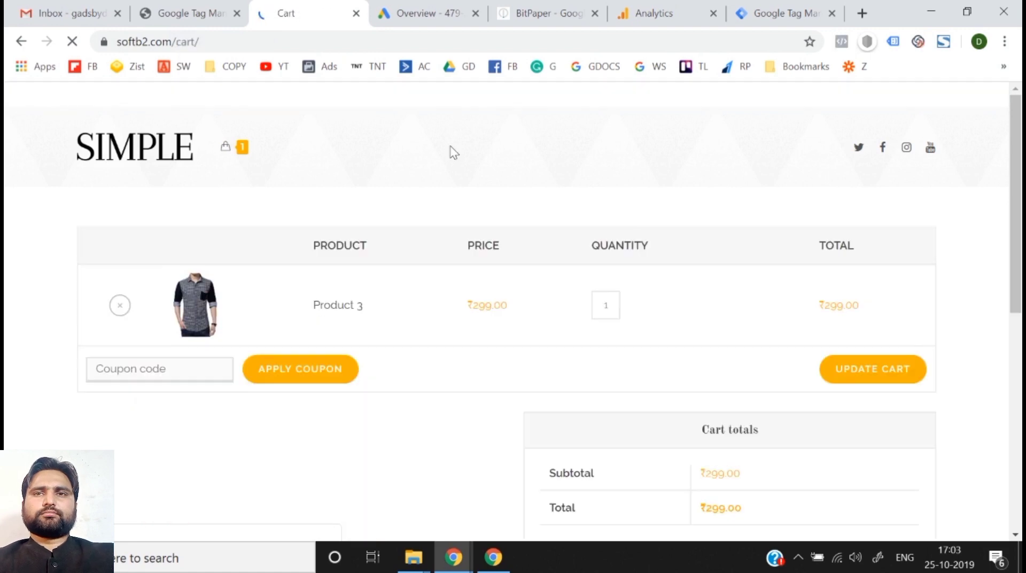
click(175, 43)
click(174, 43)
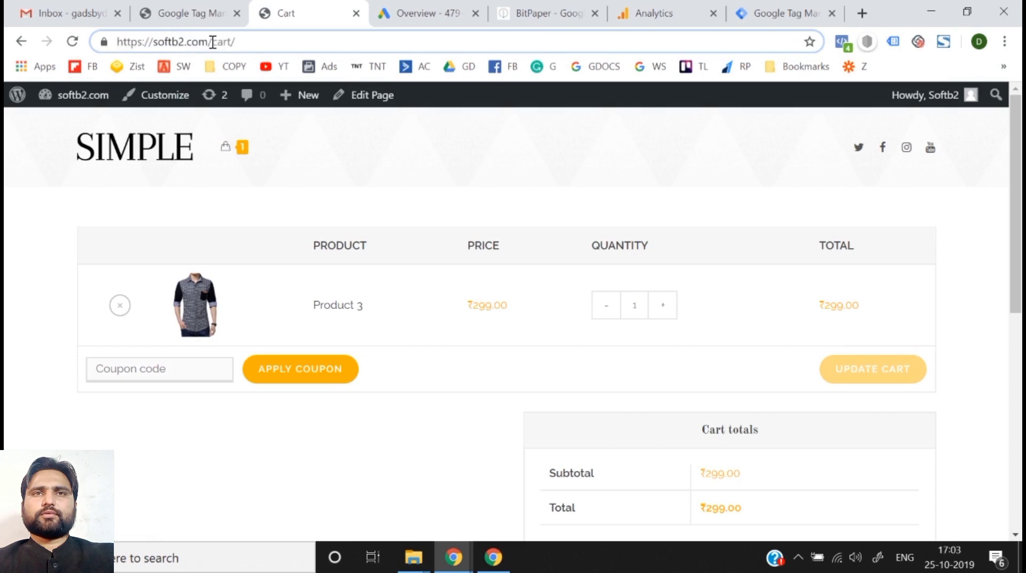
drag(211, 43, 259, 41)
click(258, 41)
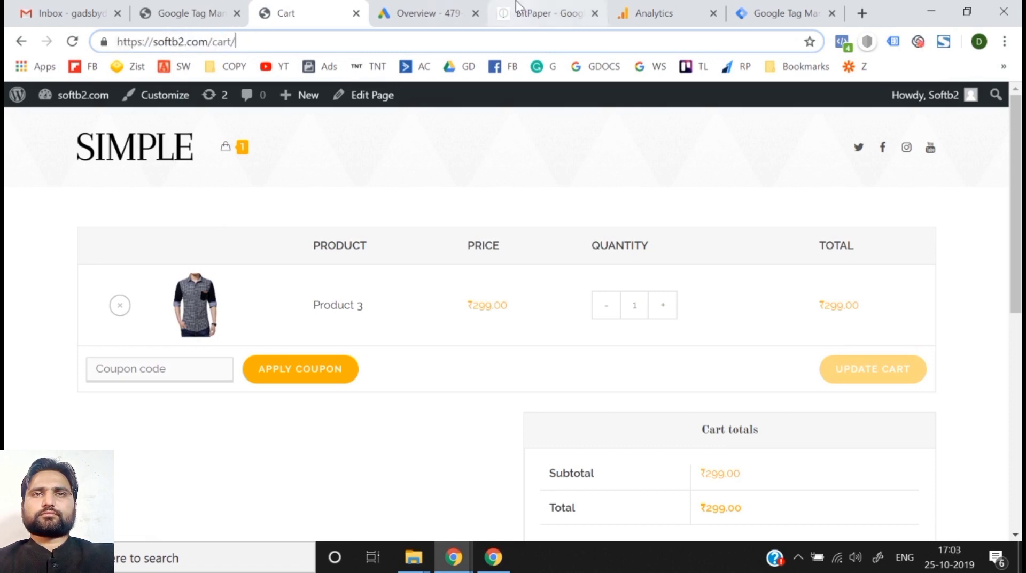
- Check the goal details in Google Analytics, then load analytics.google.com in place of the Tag Manager workspace page
click(540, 13)
click(674, 8)
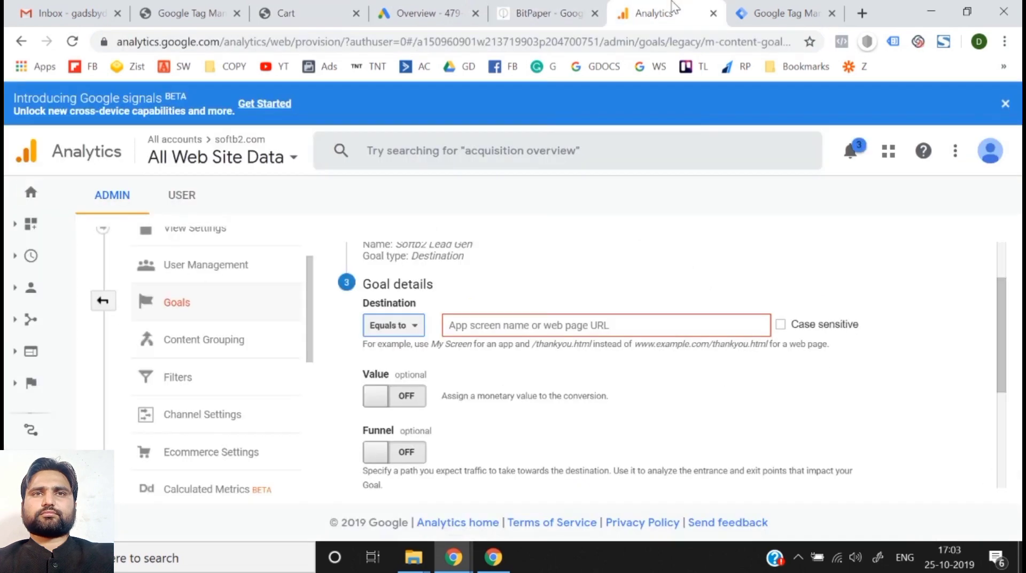
click(783, 11)
click(746, 42)
text(an)
key(Return)
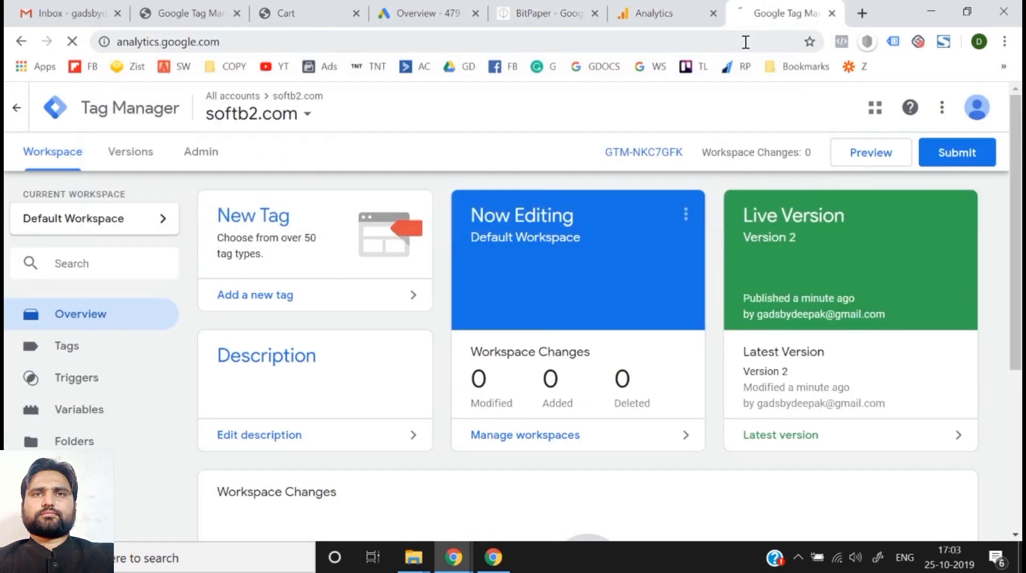
- Check the cart/ part of the cart page's URL and the Top Active Pages on the Google Analytics home page
click(284, 1)
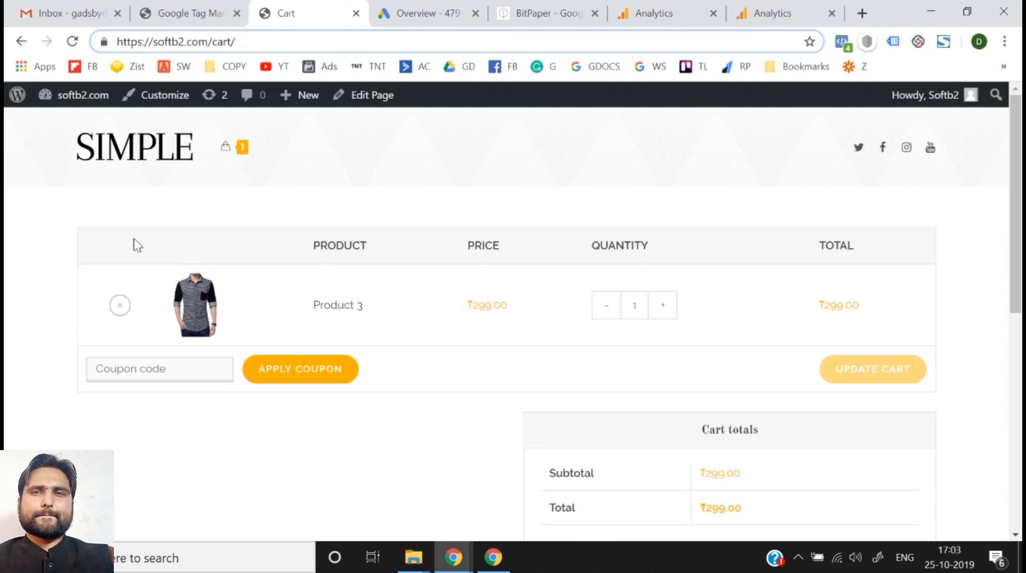
double_click(219, 42)
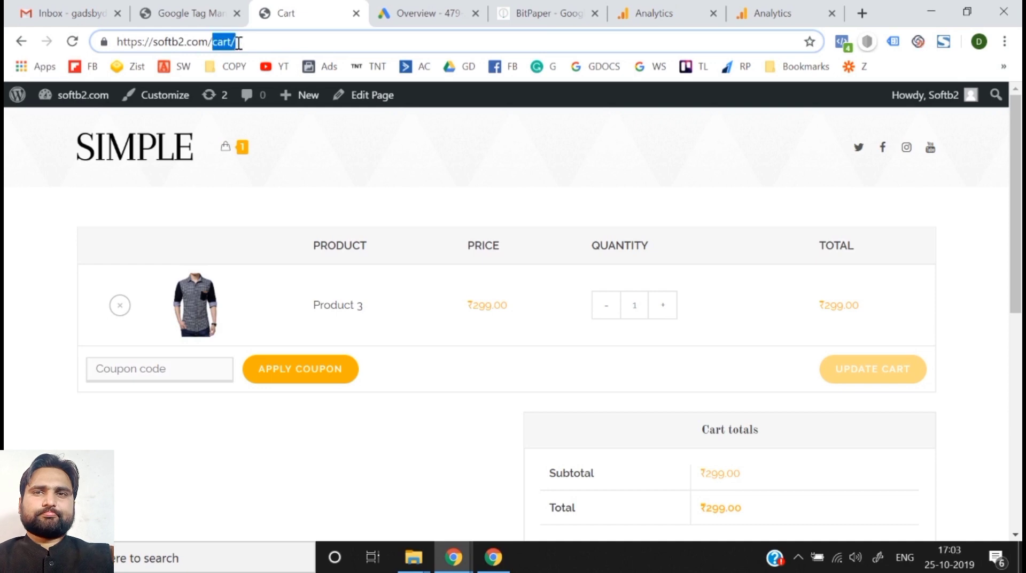
click(7, 207)
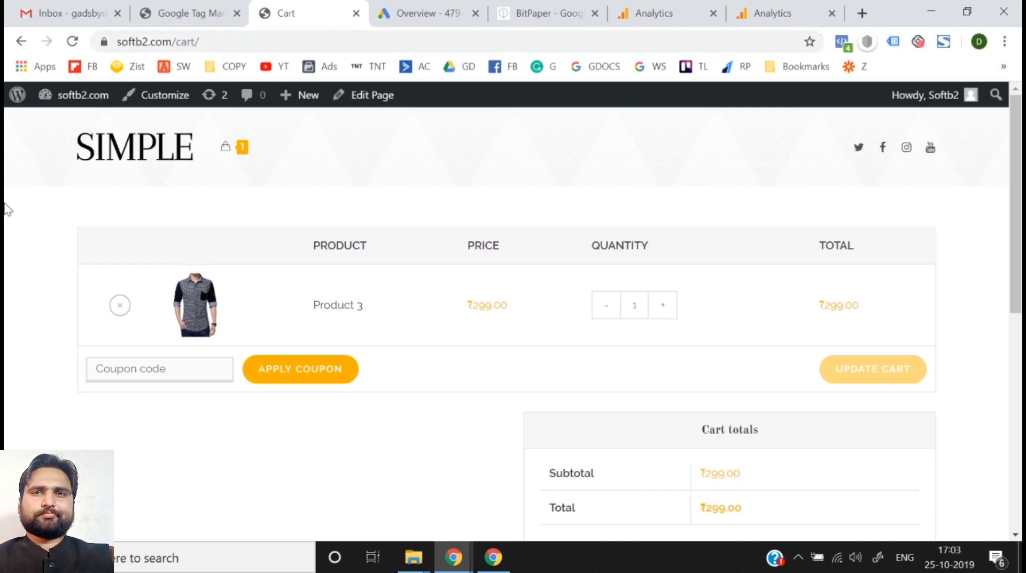
click(810, 12)
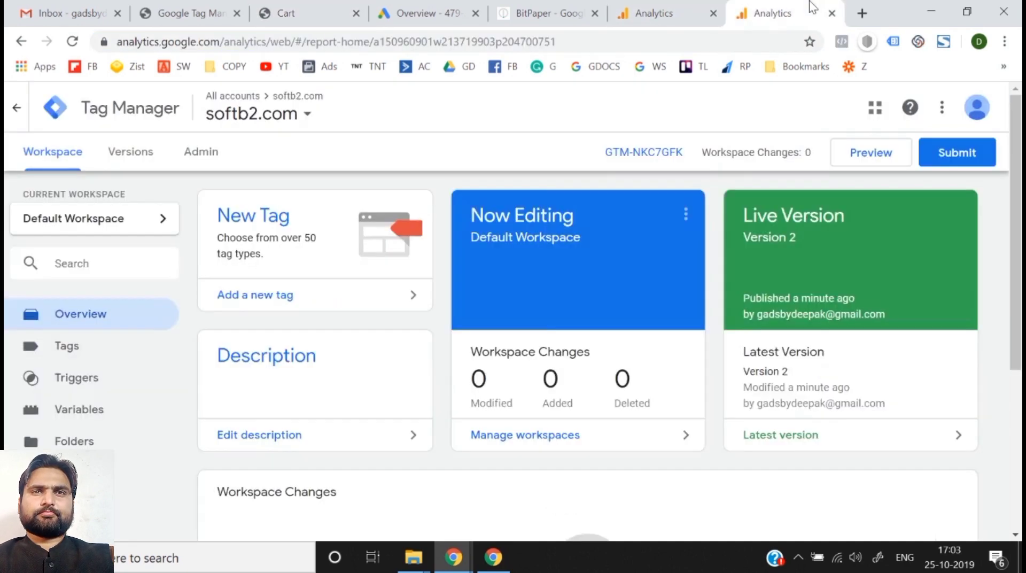
click(615, 43)
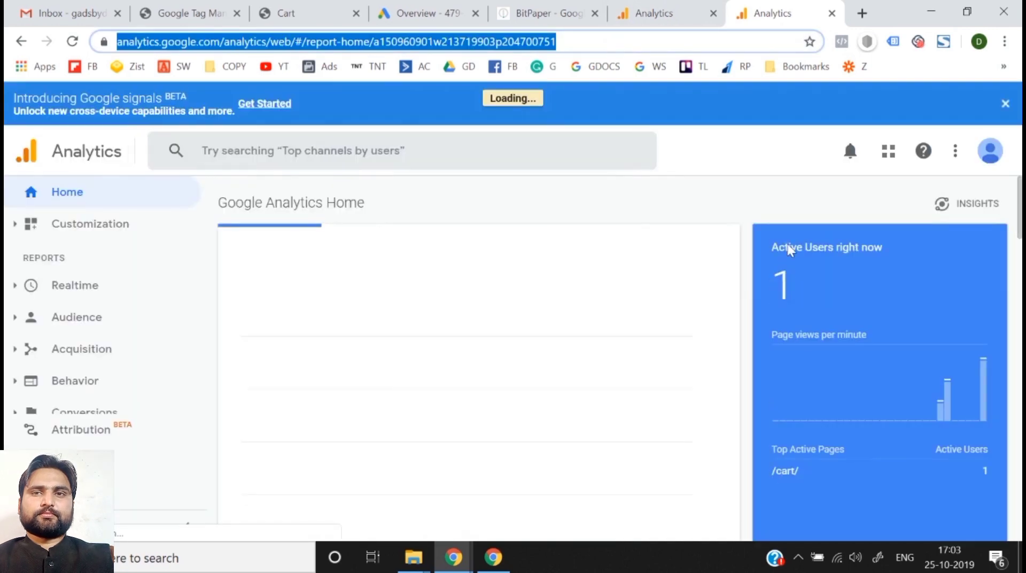
scroll(811, 325, down, 3)
click(803, 305)
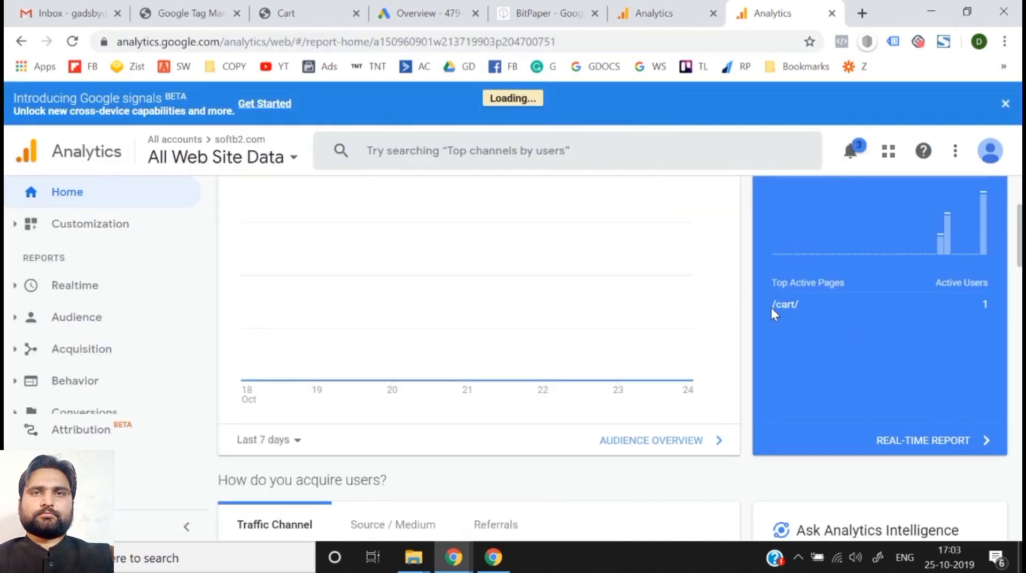
click(691, 8)
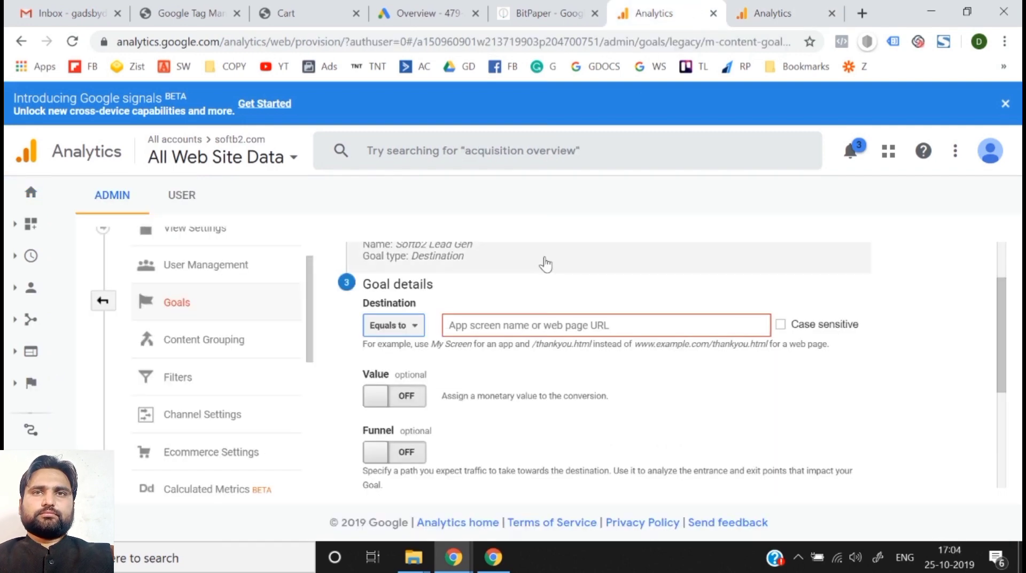
click(406, 325)
click(414, 356)
click(476, 325)
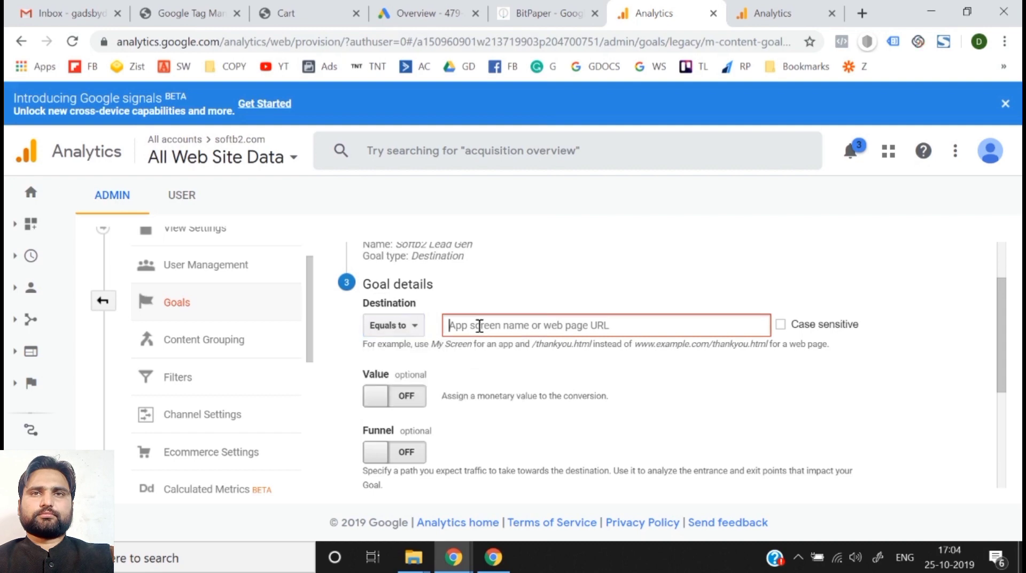
key(ctrl+v)
key(ctrl+a)
key(BackSpace)
- Copy /cart/ from Top Active Pages on the Analytics home page and paste it as the goal's Equals to destination
click(776, 12)
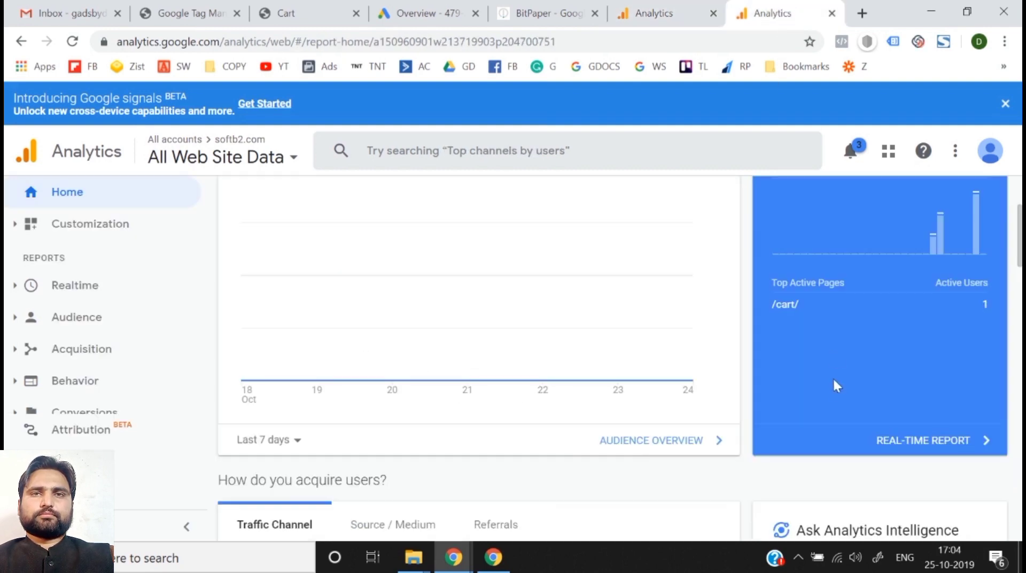
drag(807, 309, 761, 300)
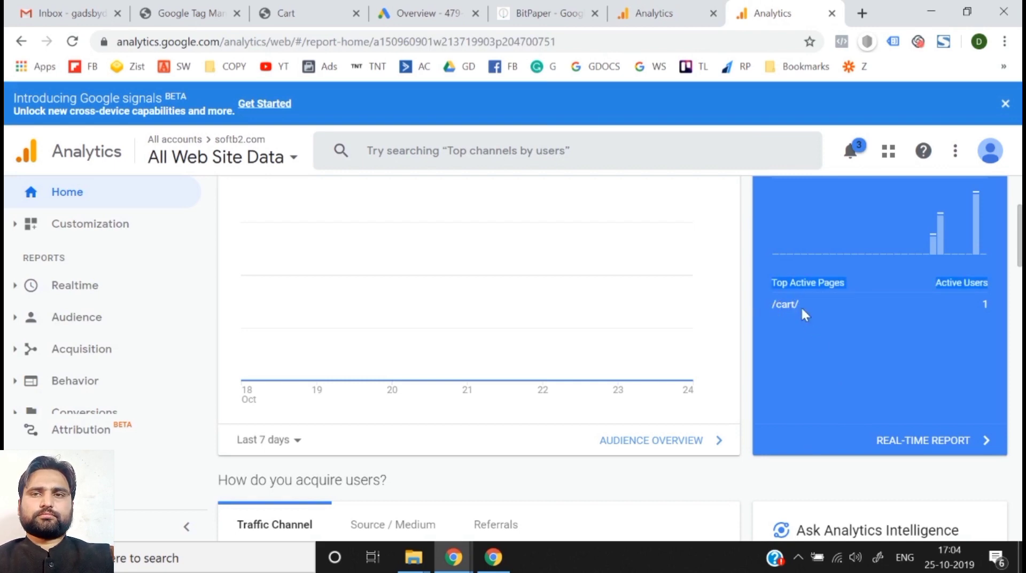
triple_click(778, 306)
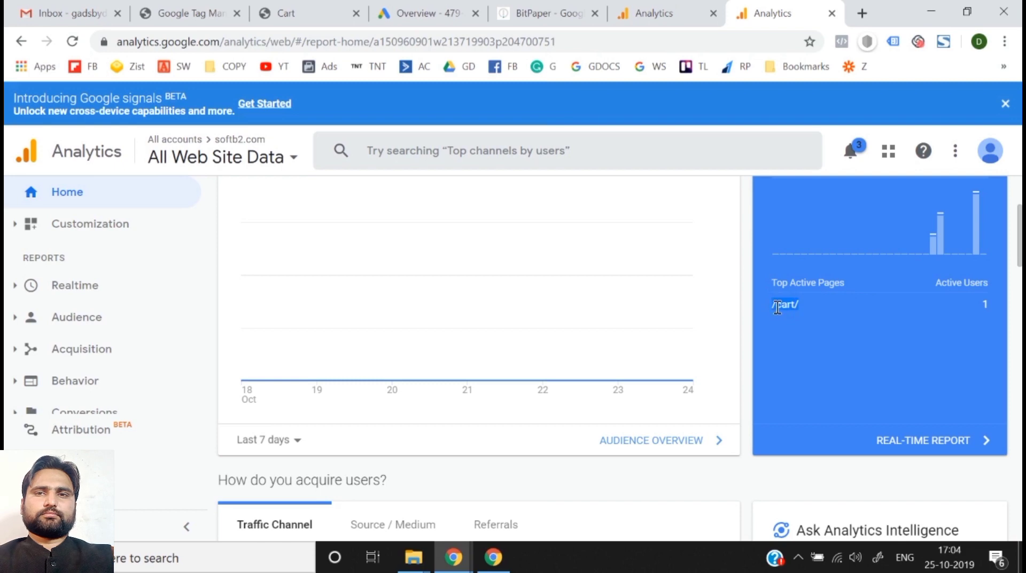
key(ctrl+c)
click(676, 11)
click(578, 327)
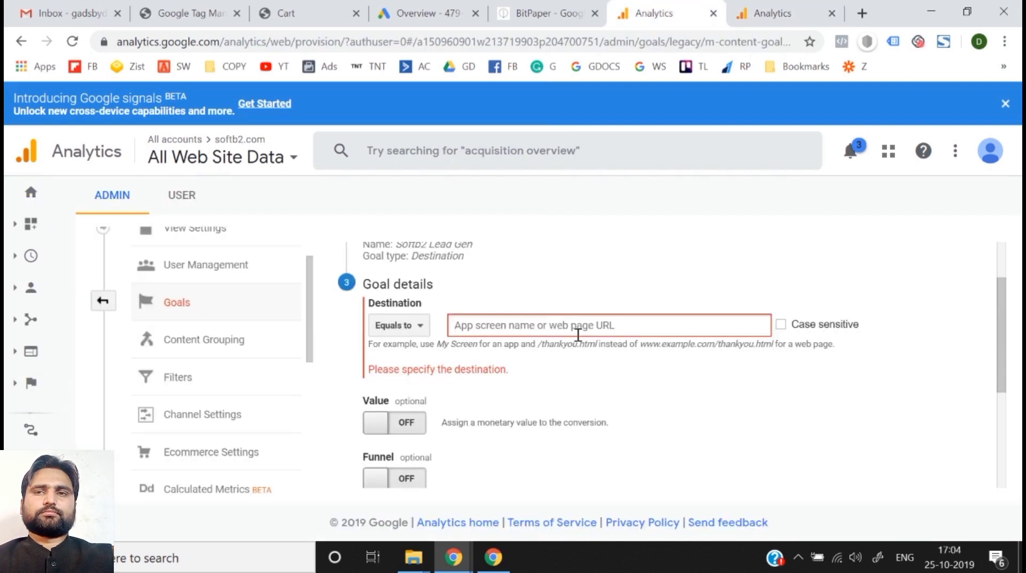
key(ctrl+v)
click(746, 408)
- Save the Softb2 Lead Gen goal with Value and Funnel left off
scroll(745, 409, down, 2)
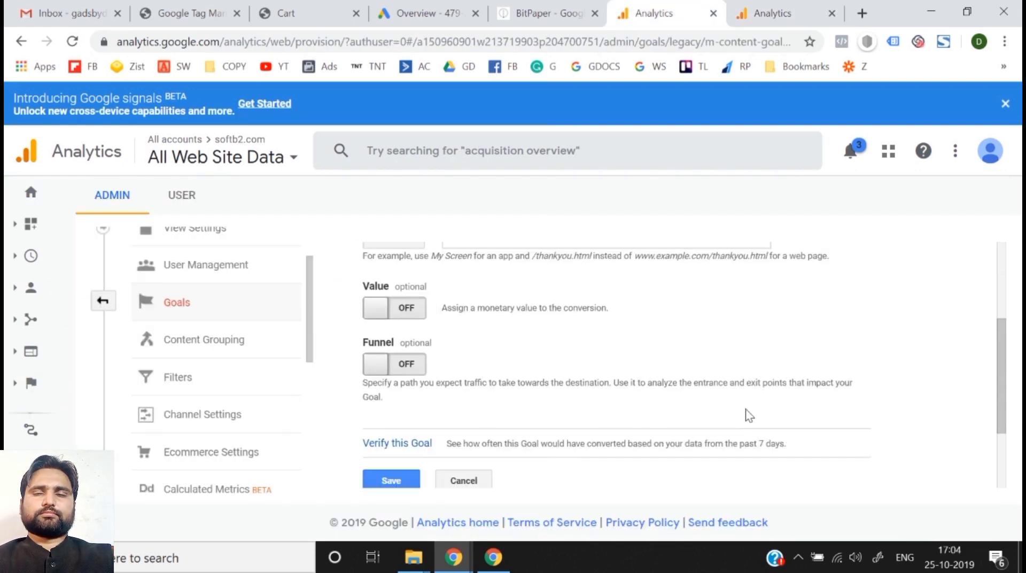
scroll(514, 340, down, 2)
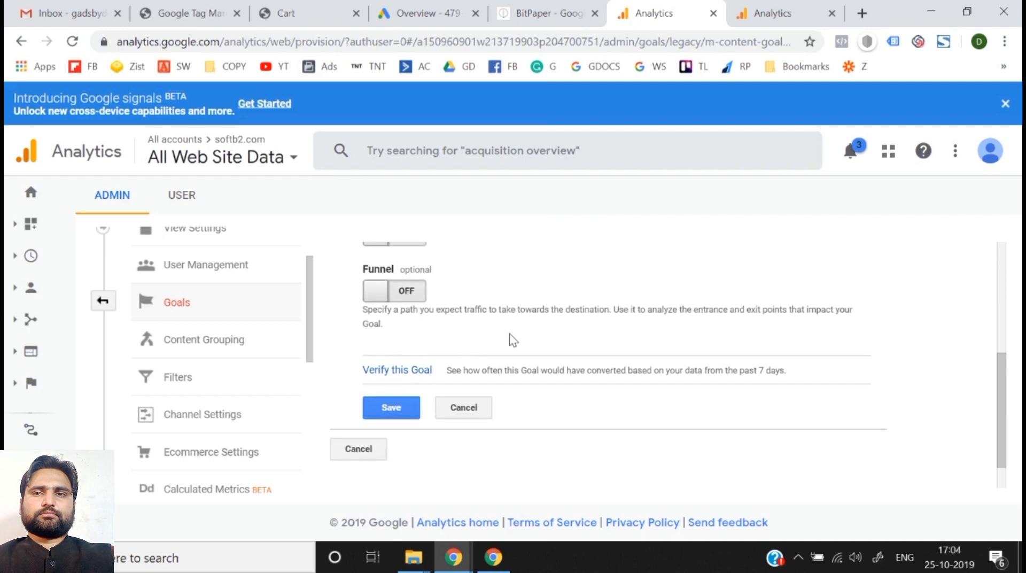
click(405, 416)
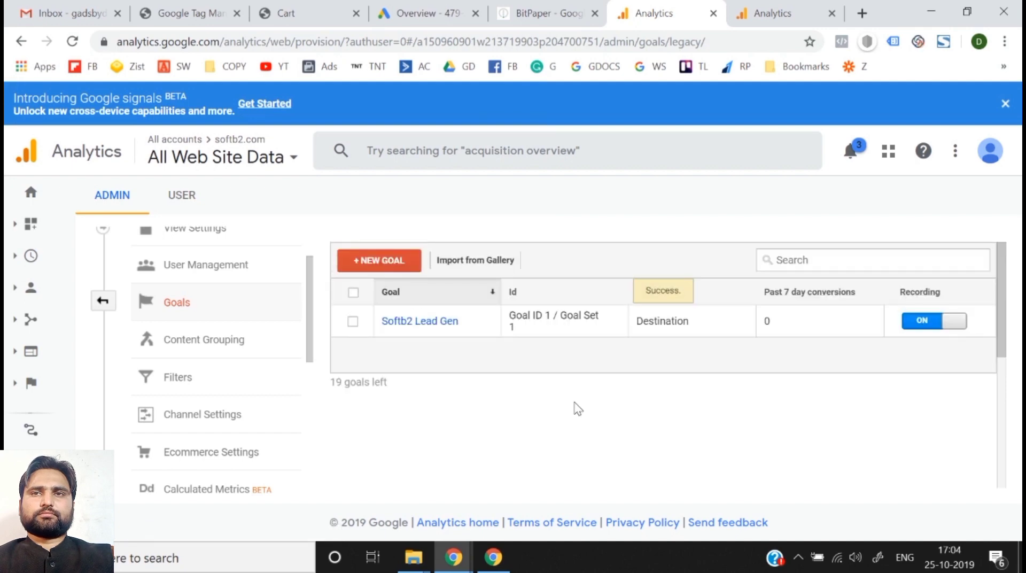
- Compare the storefront's cart page with the active page on Analytics home, and return to the Analytics goals list
click(298, 10)
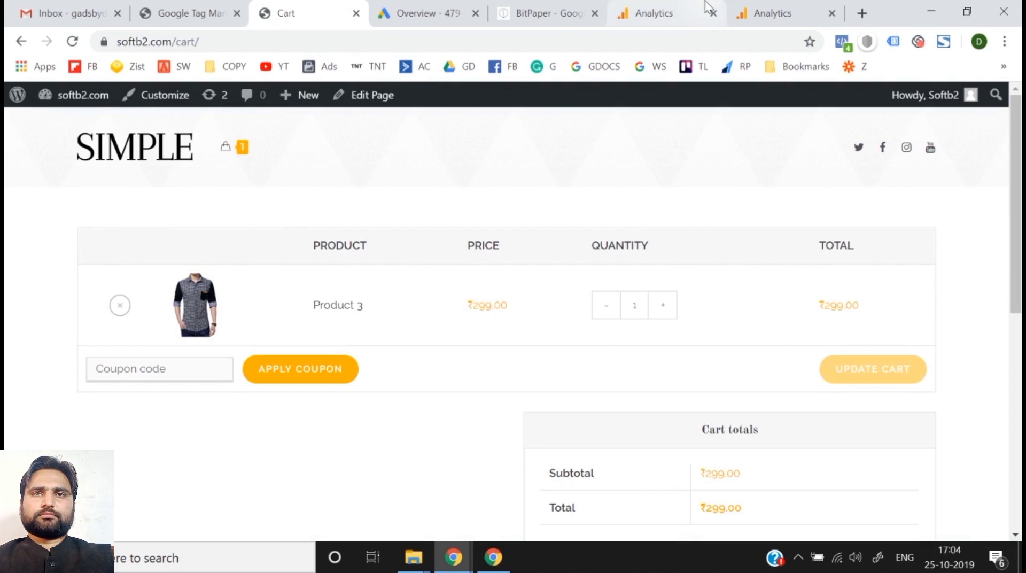
click(748, 12)
click(664, 8)
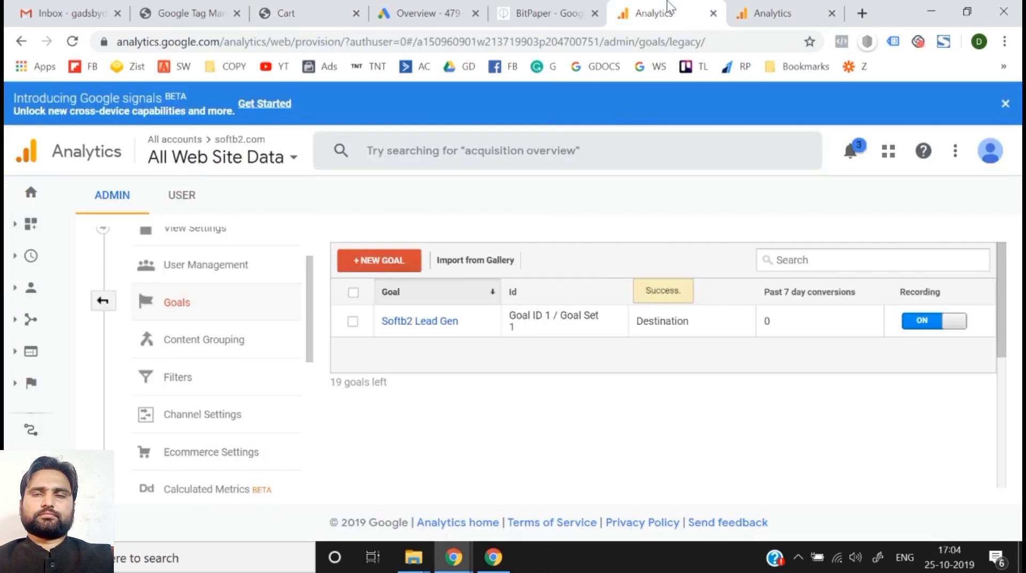
click(296, 9)
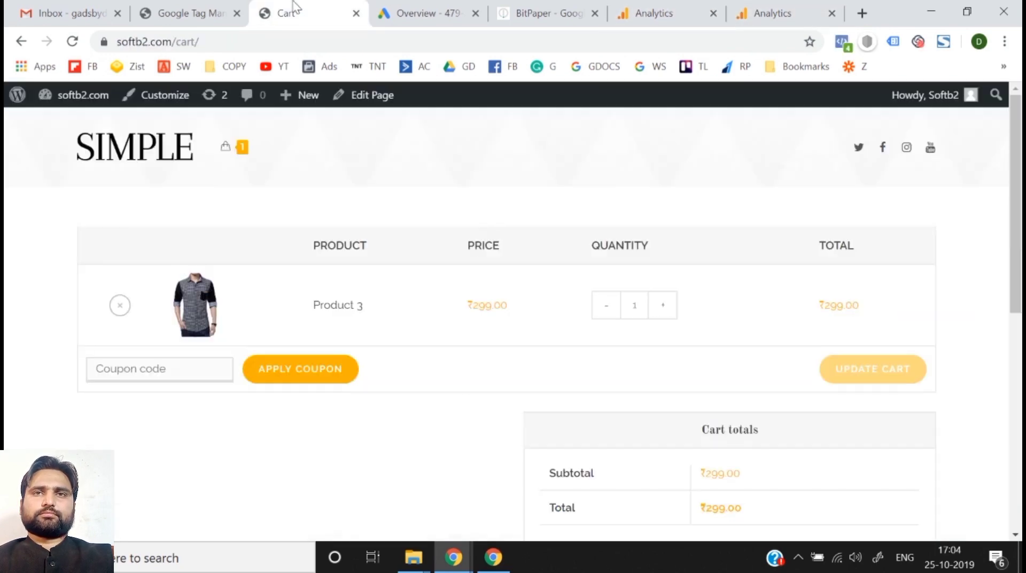
click(743, 7)
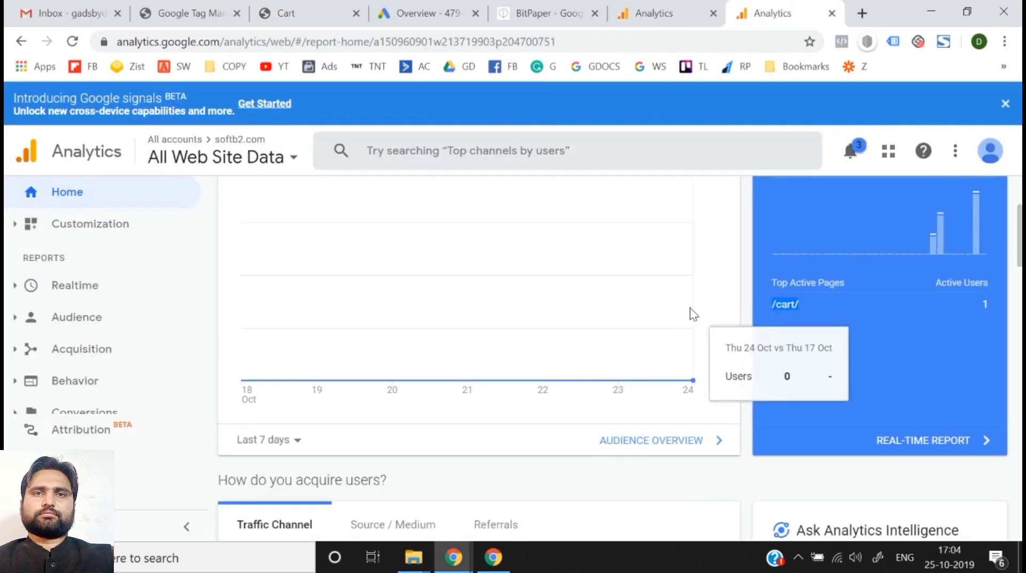
click(716, 8)
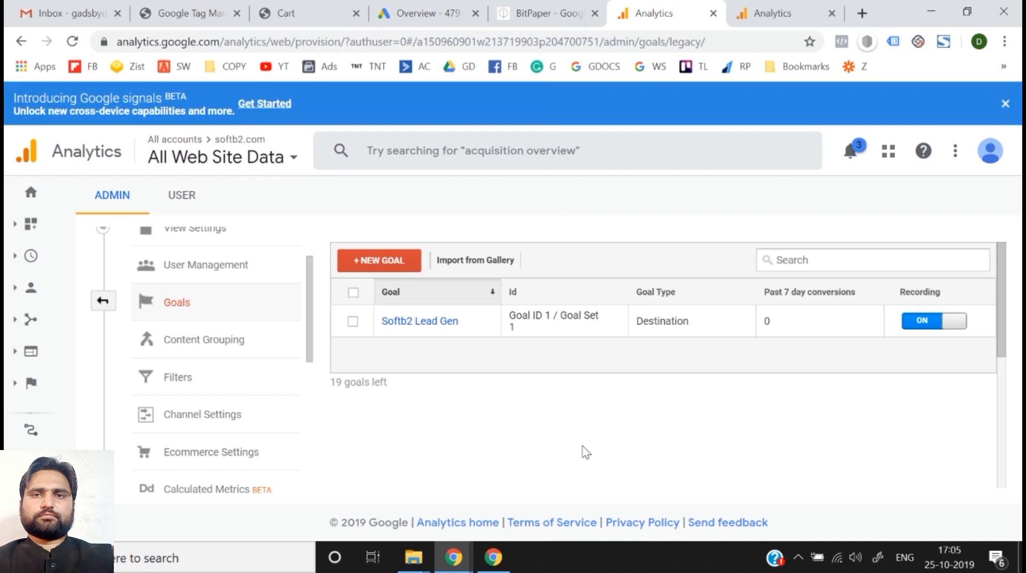
- Switch to Google Ads, open the Conversions page and start a new conversion action
click(426, 7)
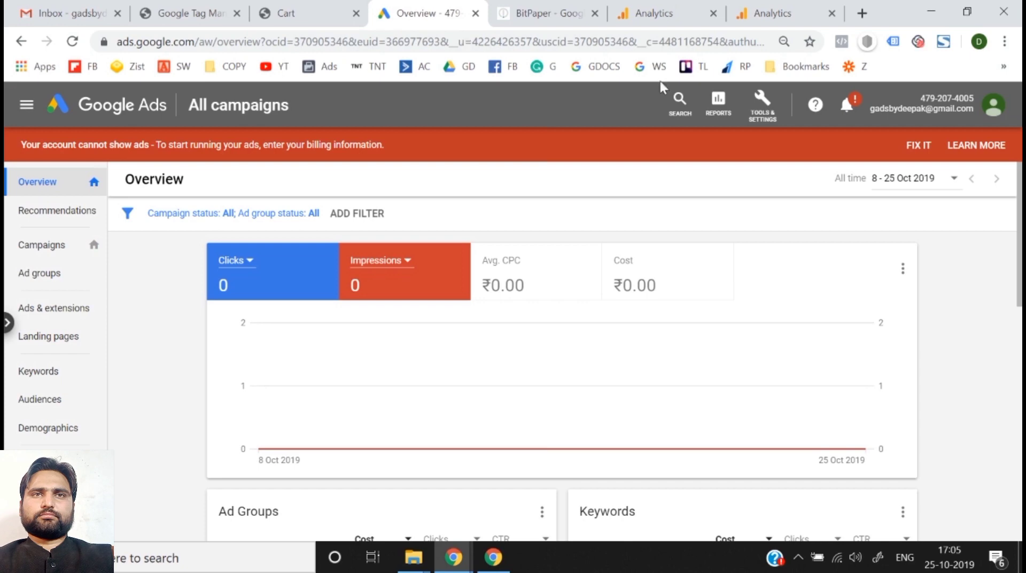
click(761, 119)
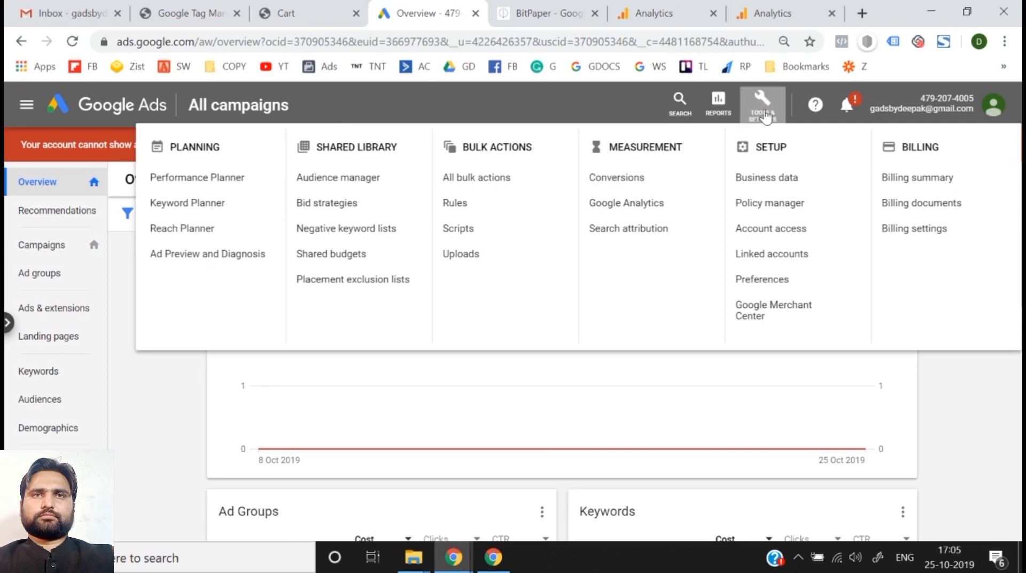
click(651, 180)
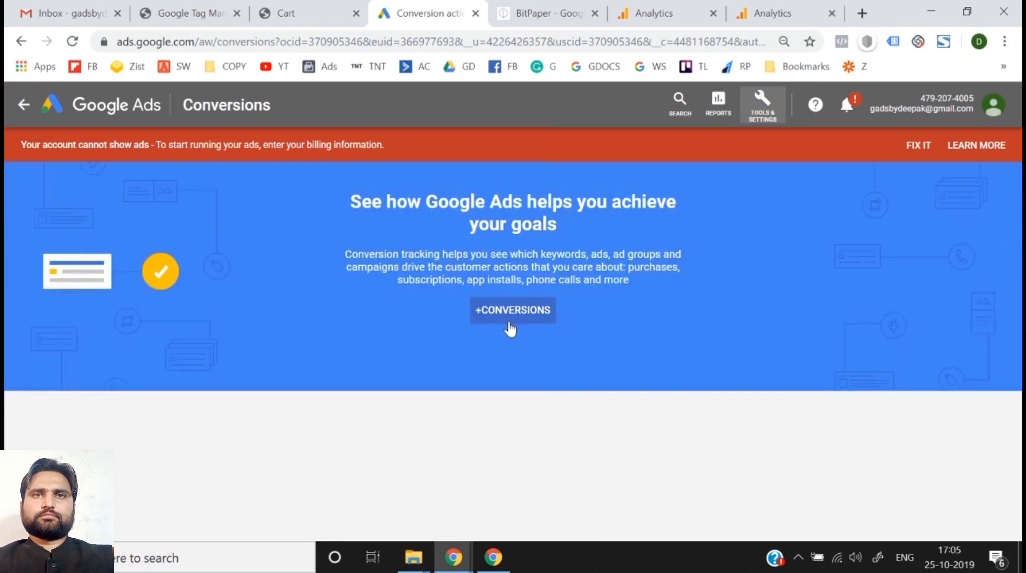
click(529, 323)
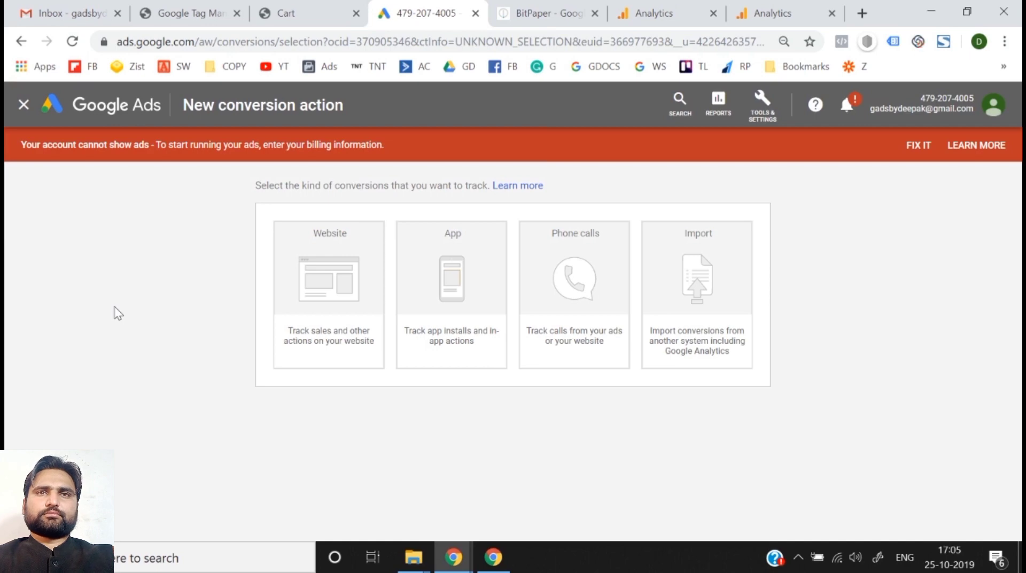
- Check the Analytics goals list, and set the new conversion action to import from Google Analytics
click(657, 5)
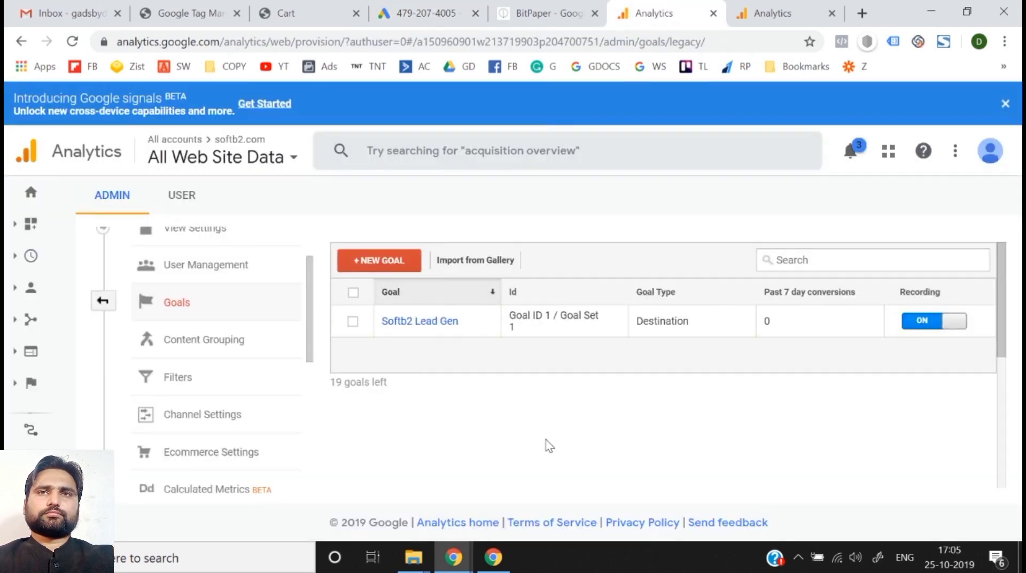
click(435, 6)
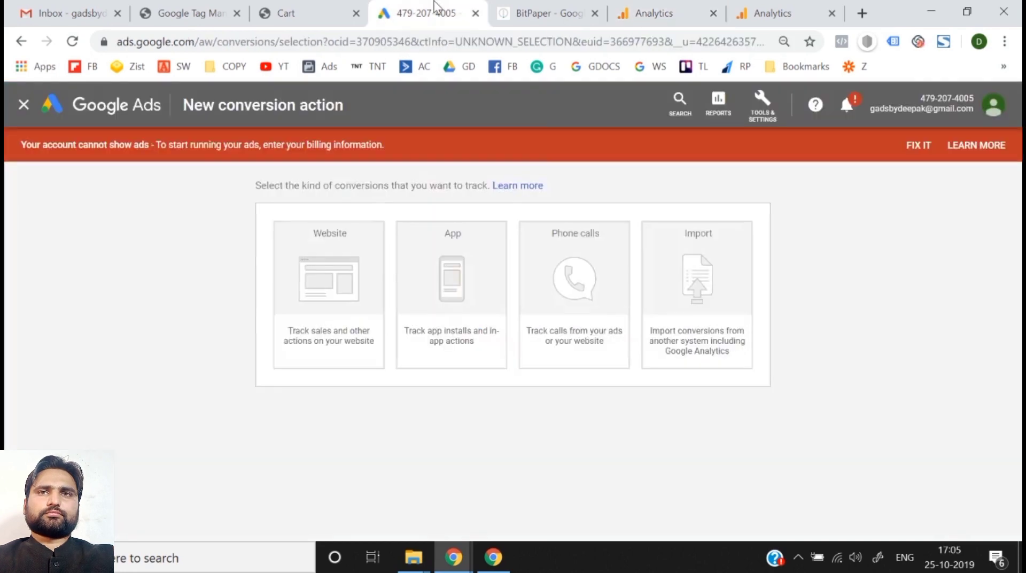
click(685, 266)
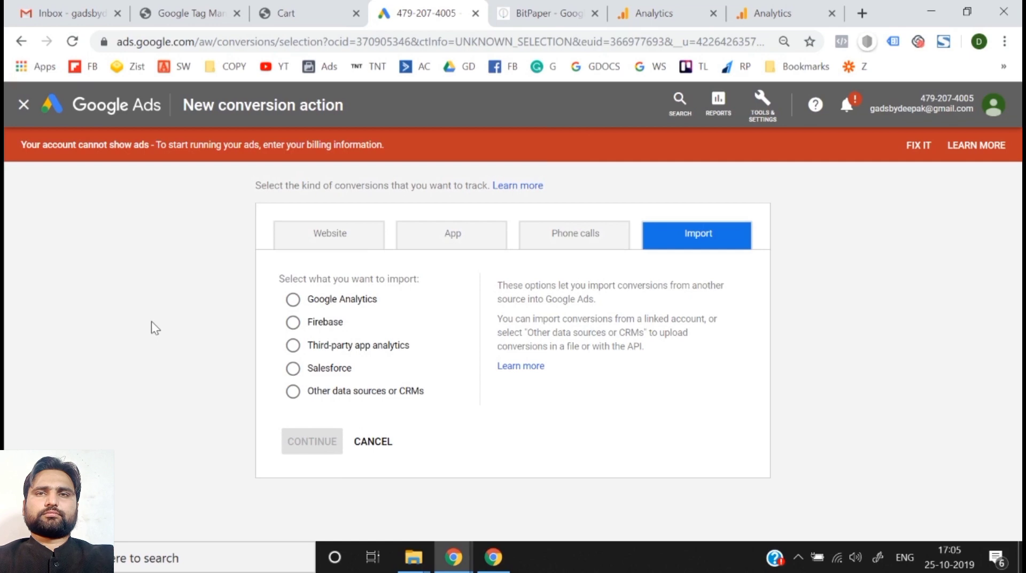
click(319, 303)
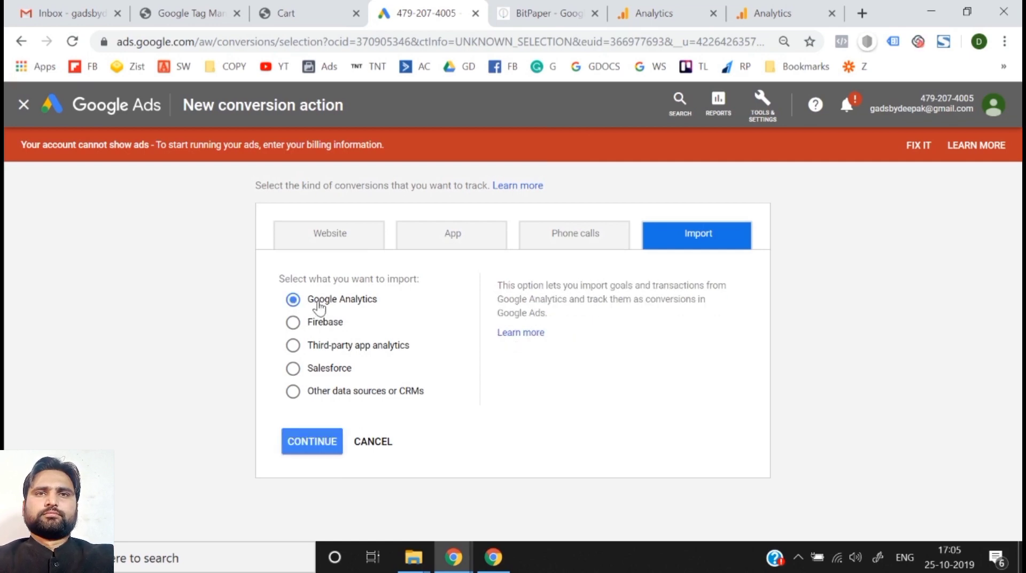
click(313, 445)
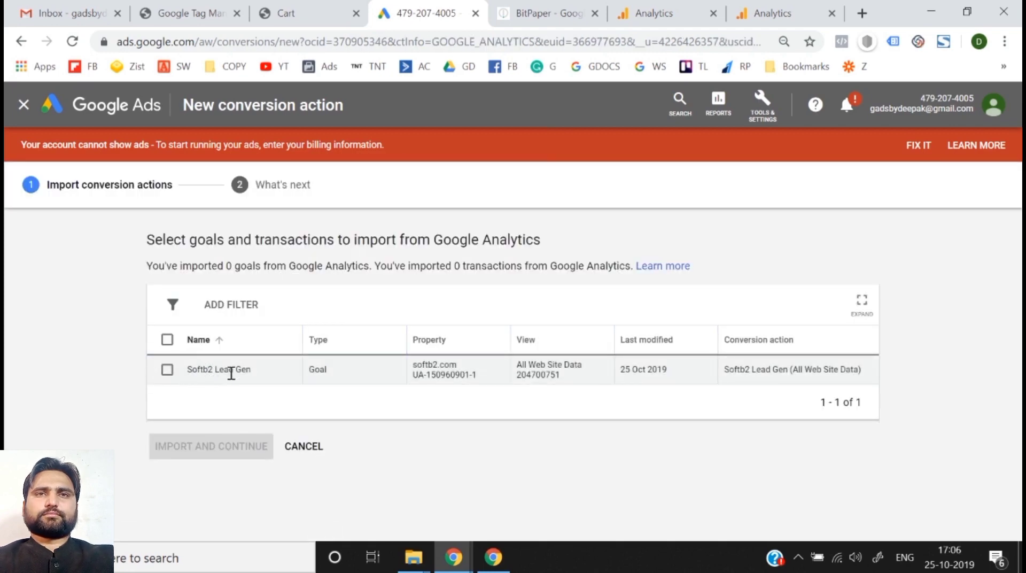
- Import the Softb2 Lead Gen goal as a conversion action, finish the import and dismiss the survey
click(168, 370)
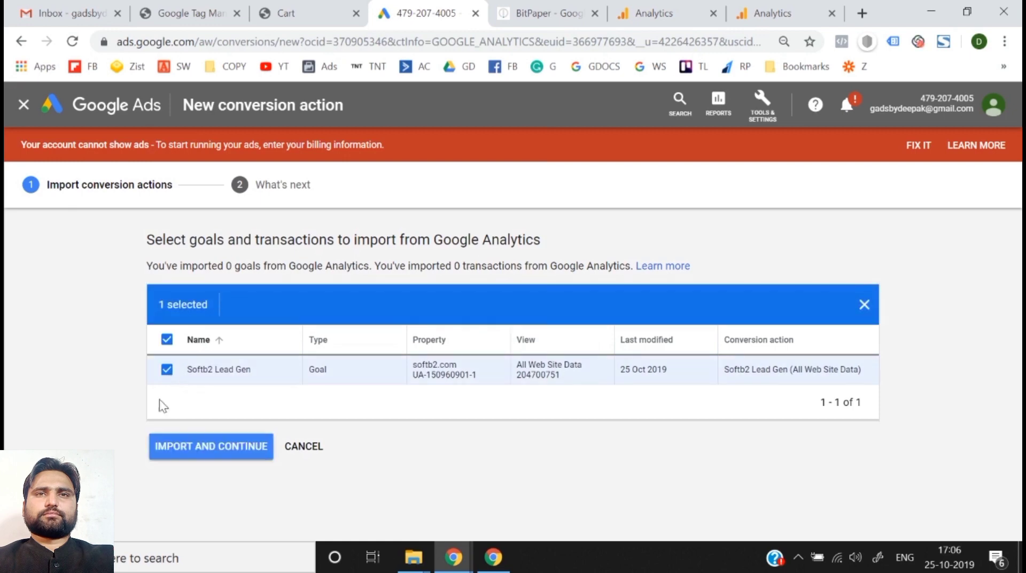
click(202, 452)
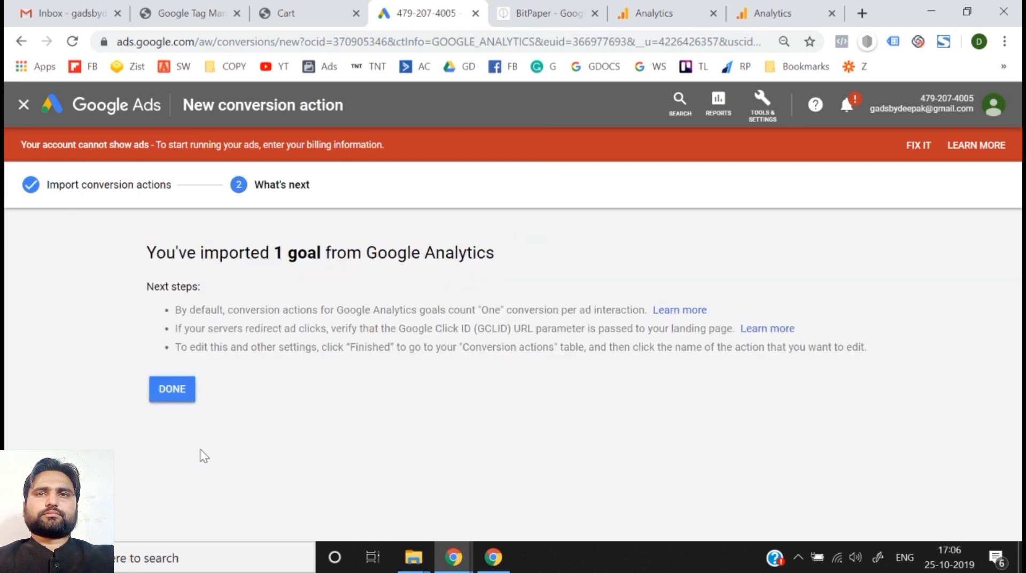
click(171, 393)
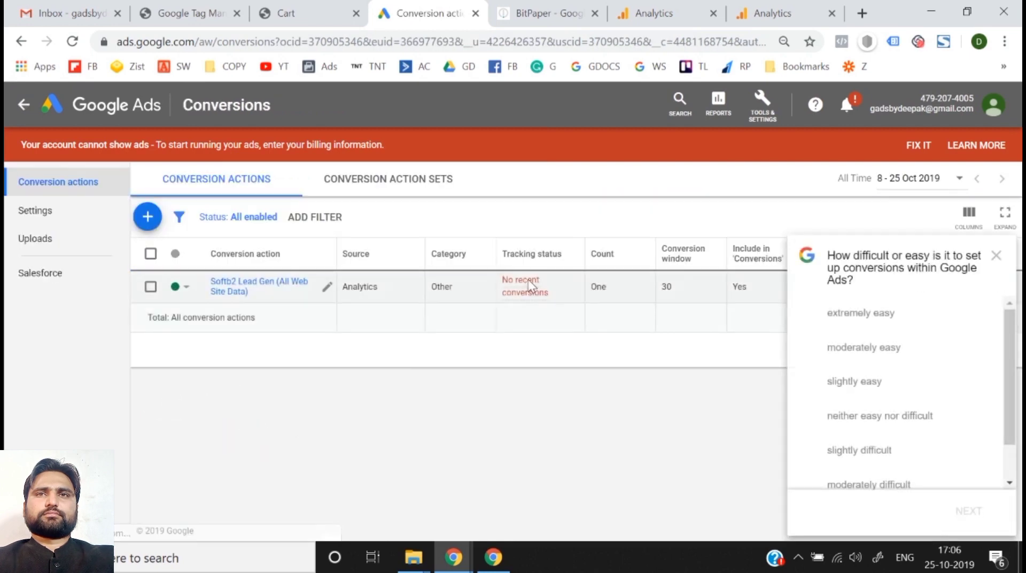
click(995, 256)
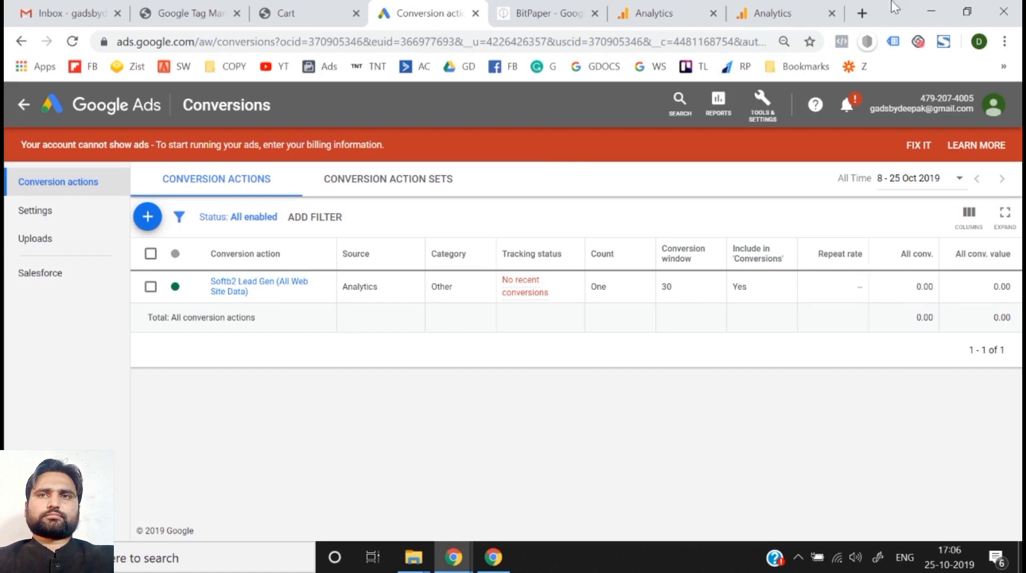
- Compare the Softb2 Lead Gen goal in Google Analytics with its imported conversion action in Google Ads
click(770, 12)
click(658, 1)
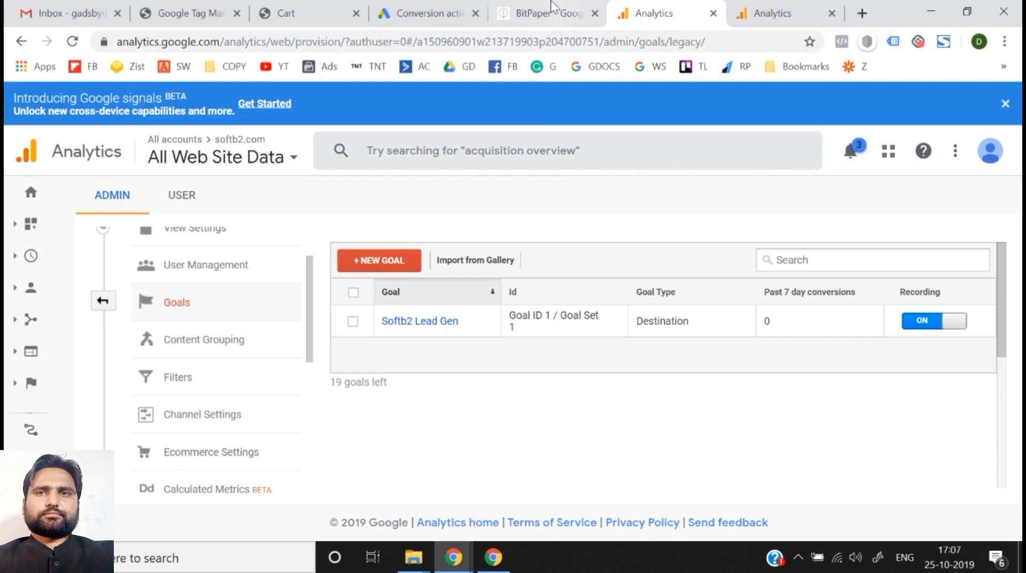
click(440, 5)
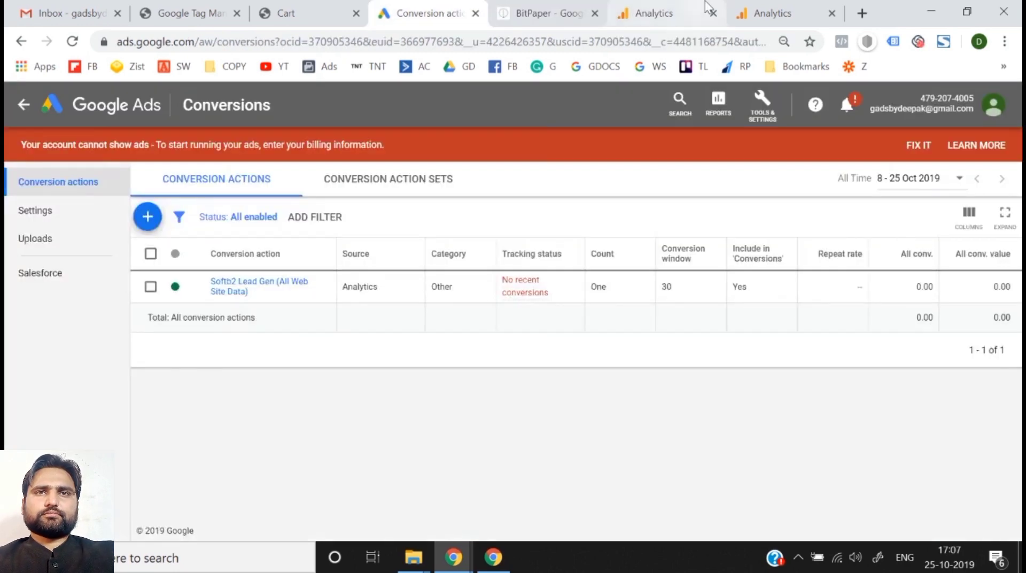
click(626, 9)
click(447, 6)
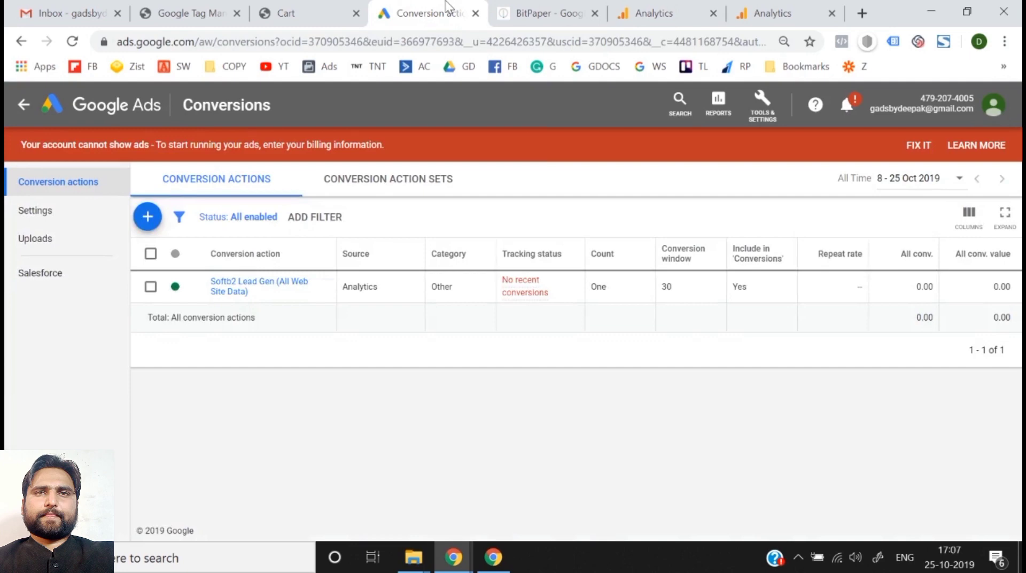
click(574, 5)
click(657, 5)
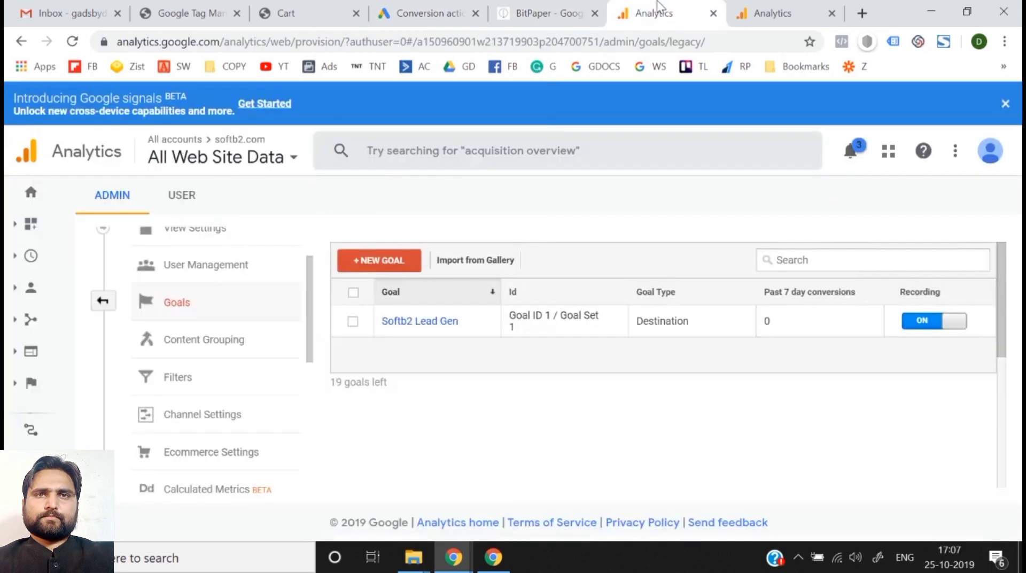
click(407, 10)
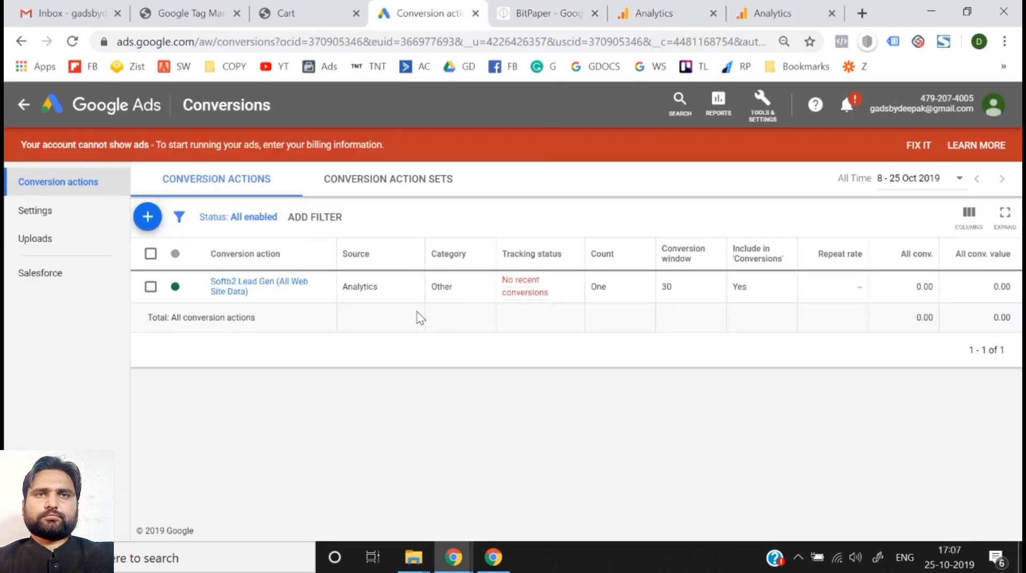